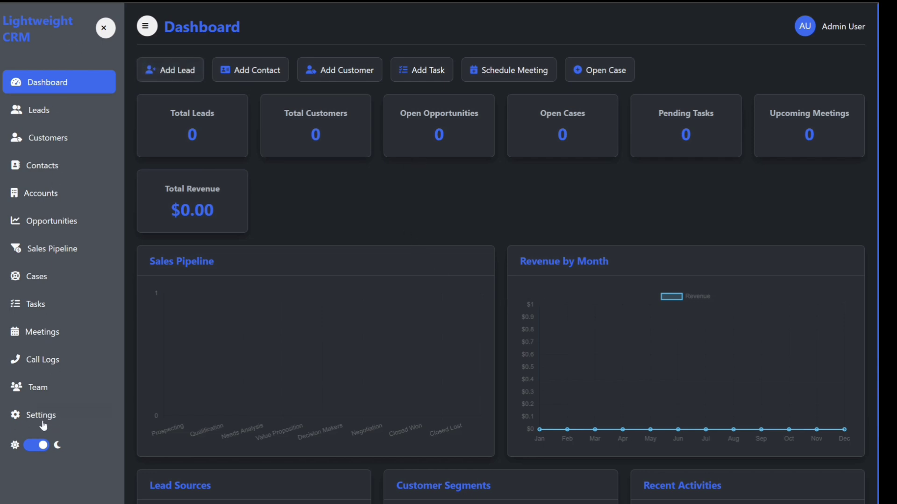
# Switch to the light theme and back to dark, then open the admin profile editor in Settings.
pyautogui.click(41, 449)
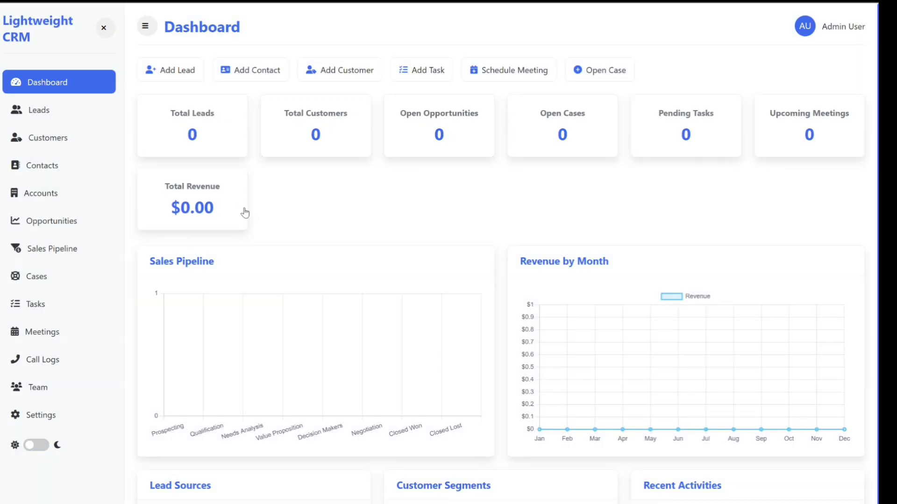
pyautogui.click(34, 447)
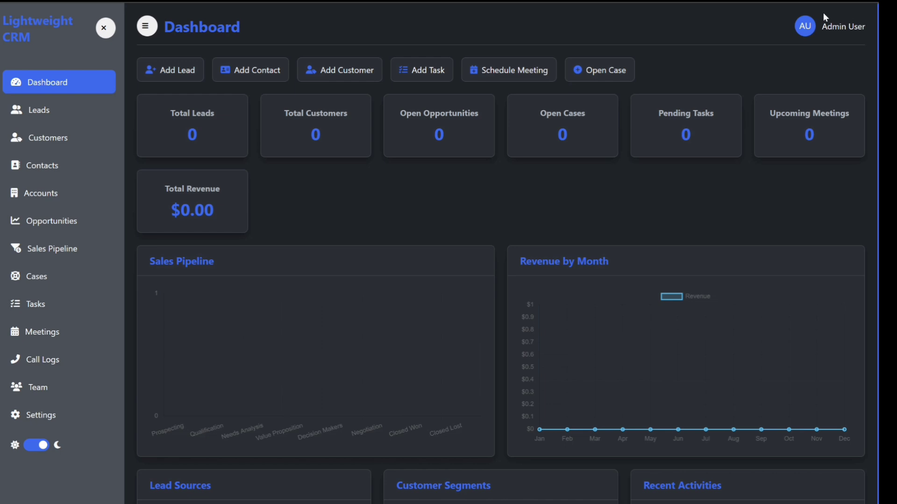
pyautogui.click(45, 420)
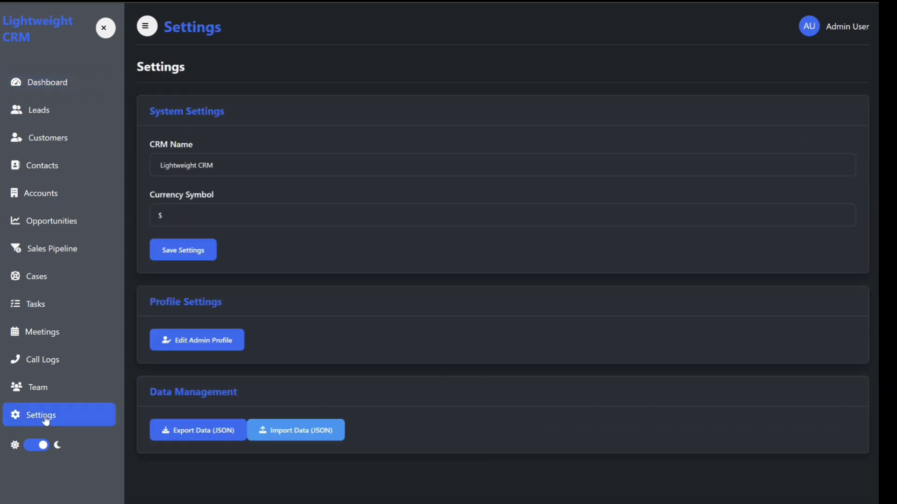
pyautogui.click(194, 351)
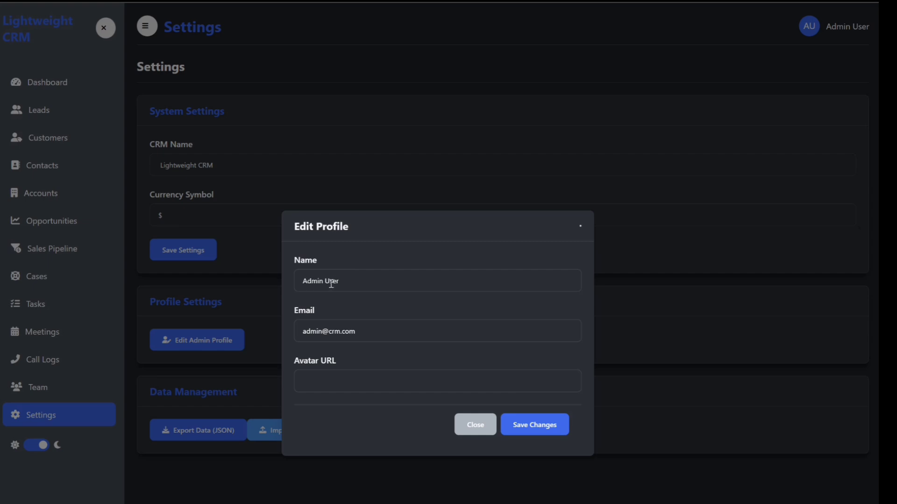
# Replace the admin's full name and e-mail username with the new values and save the profile.
pyautogui.moveTo(345, 280); pyautogui.dragTo(299, 283)
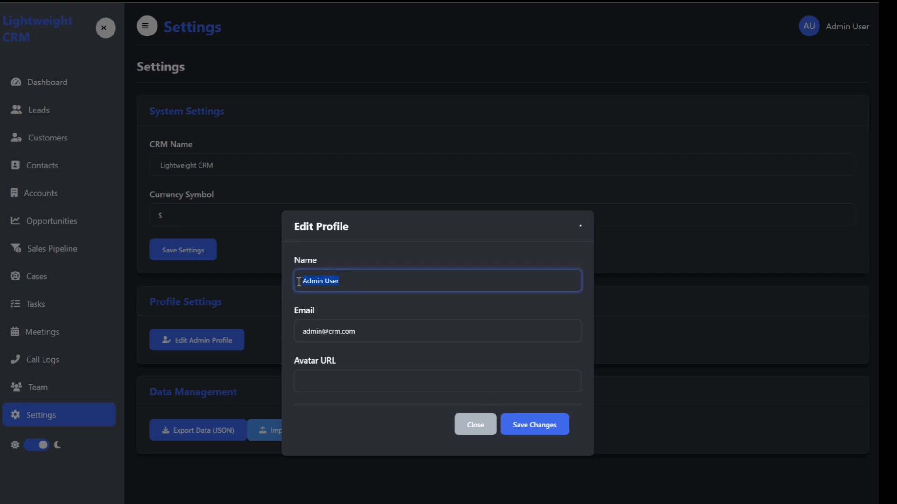
pyautogui.write('jOHN dOE')
pyautogui.press('BackSpace')
pyautogui.press('BackSpace')
pyautogui.press('BackSpace')
pyautogui.press('BackSpace')
pyautogui.press('BackSpace')
pyautogui.press('BackSpace')
pyautogui.press('BackSpace')
pyautogui.press('BackSpace')
pyautogui.write('John Doe')
pyautogui.moveTo(322, 332); pyautogui.dragTo(282, 332)
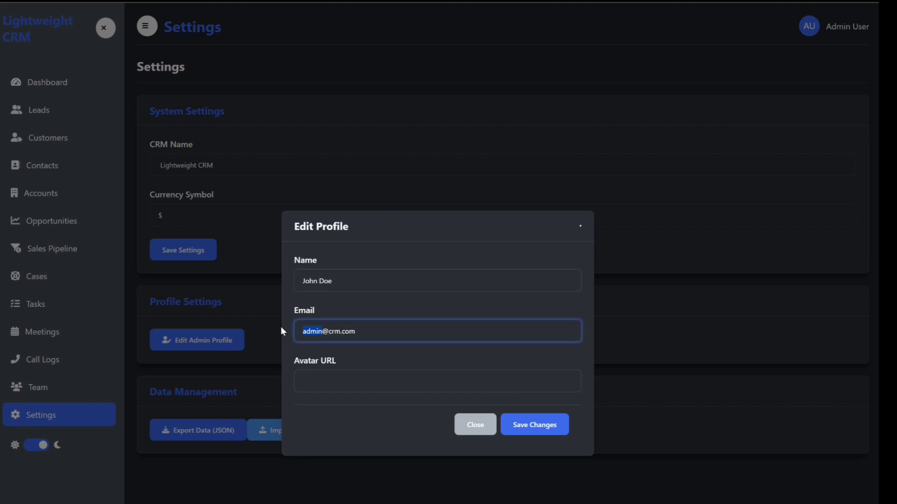
pyautogui.write('jdoe')
pyautogui.click(355, 332)
pyautogui.click(525, 433)
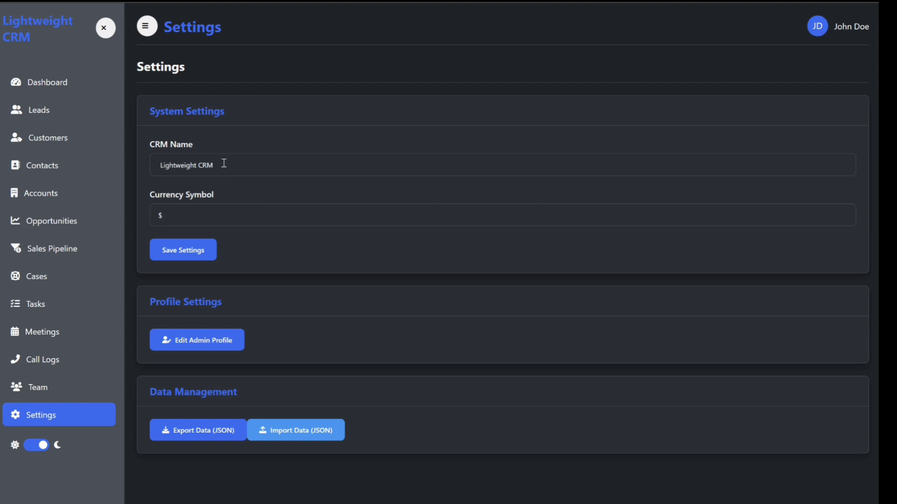
# Set the CRM Name to 'Master CRM', keep '$' as currency, save, and dismiss the alert.
pyautogui.moveTo(224, 166); pyautogui.dragTo(150, 170)
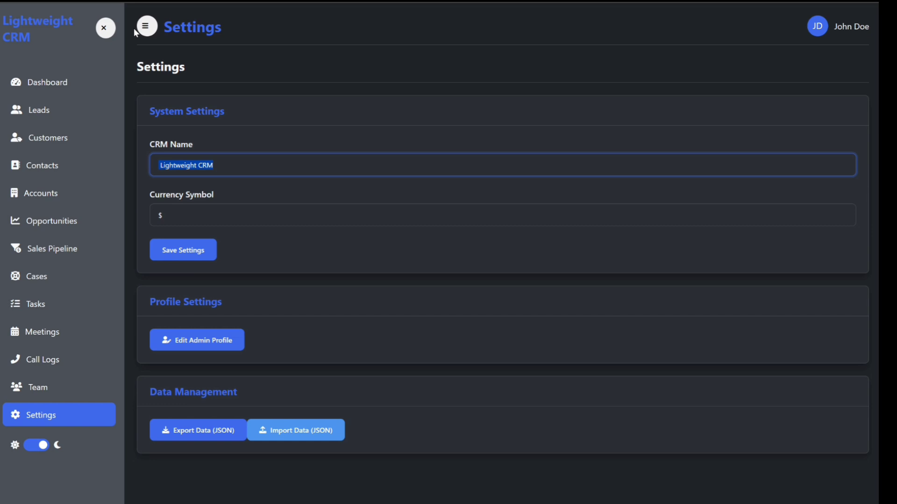
pyautogui.write('Master')
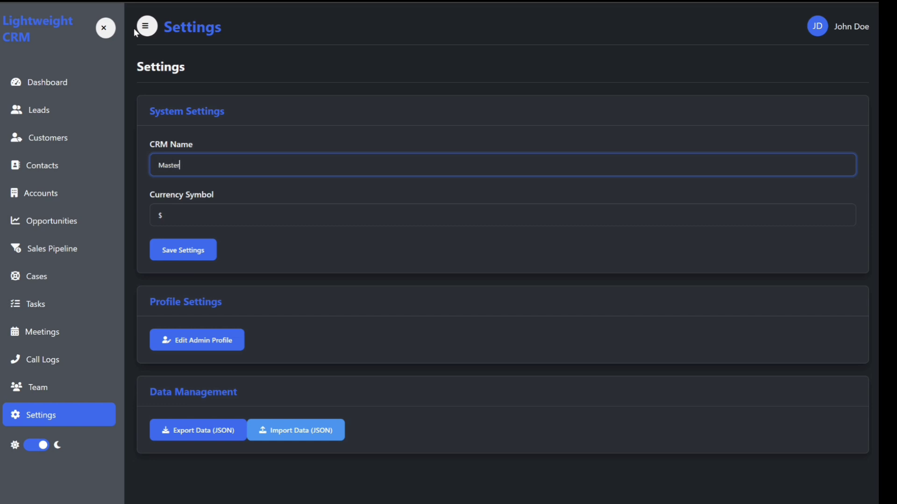
pyautogui.write(' CRM')
pyautogui.click(176, 214)
pyautogui.moveTo(176, 215); pyautogui.dragTo(143, 213)
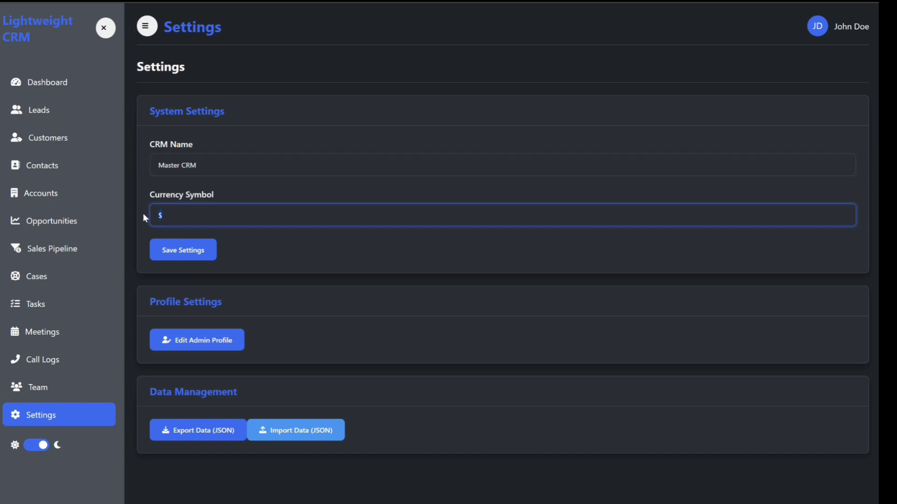
pyautogui.click(167, 218)
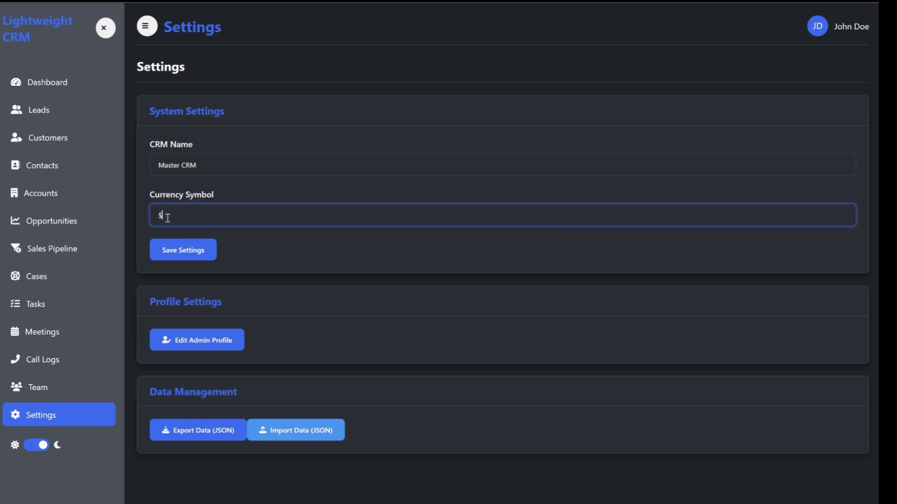
pyautogui.click(174, 253)
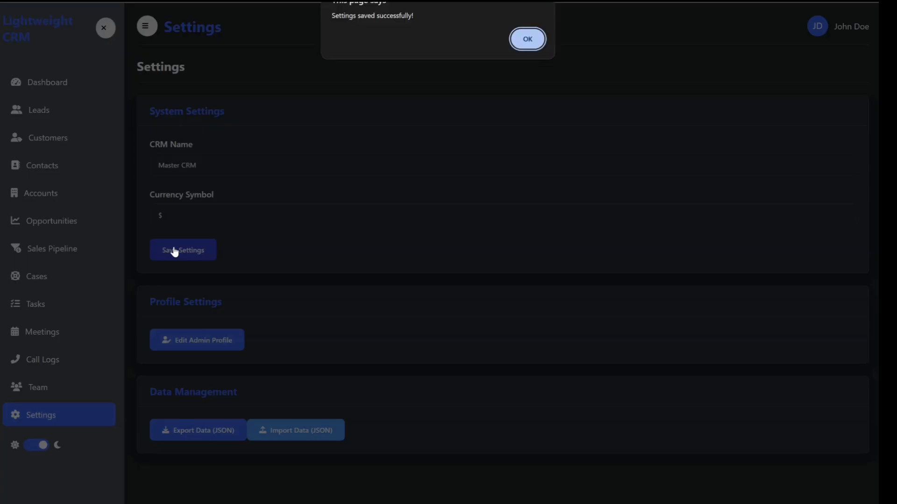
pyautogui.click(528, 40)
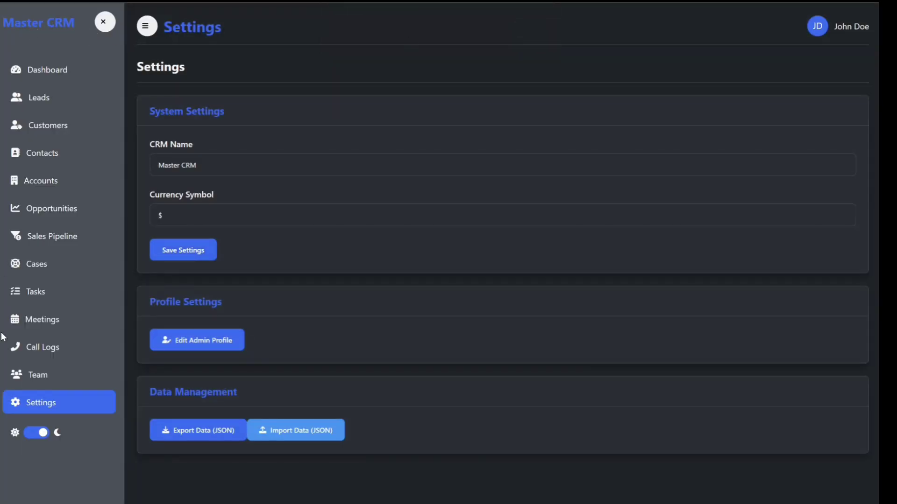
# Switch to the light theme and back to dark, then return to the Dashboard.
pyautogui.click(36, 437)
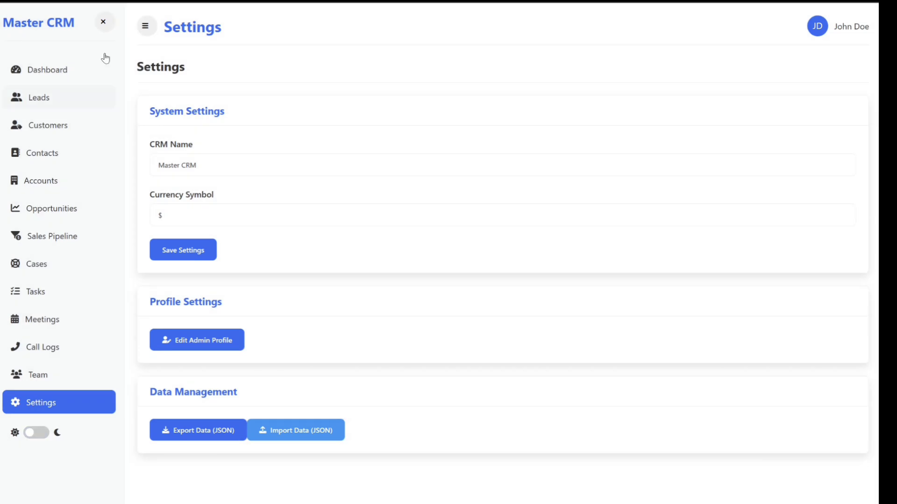
pyautogui.click(36, 433)
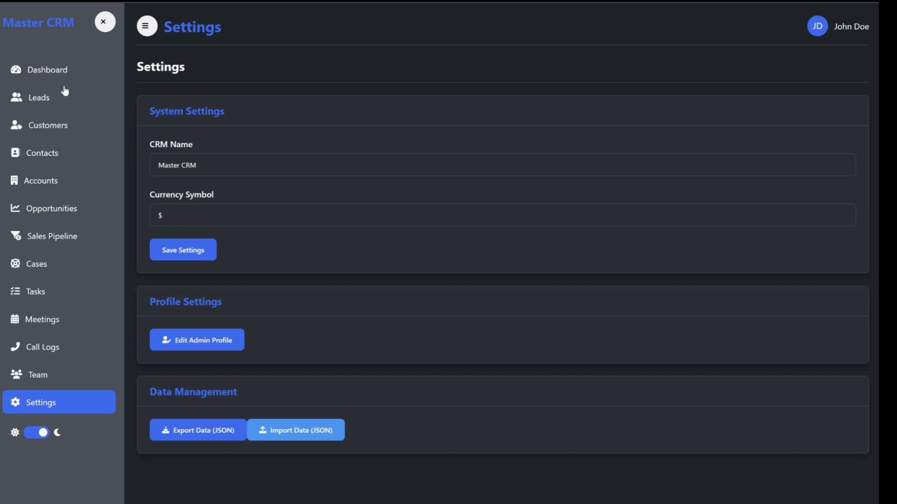
pyautogui.click(54, 72)
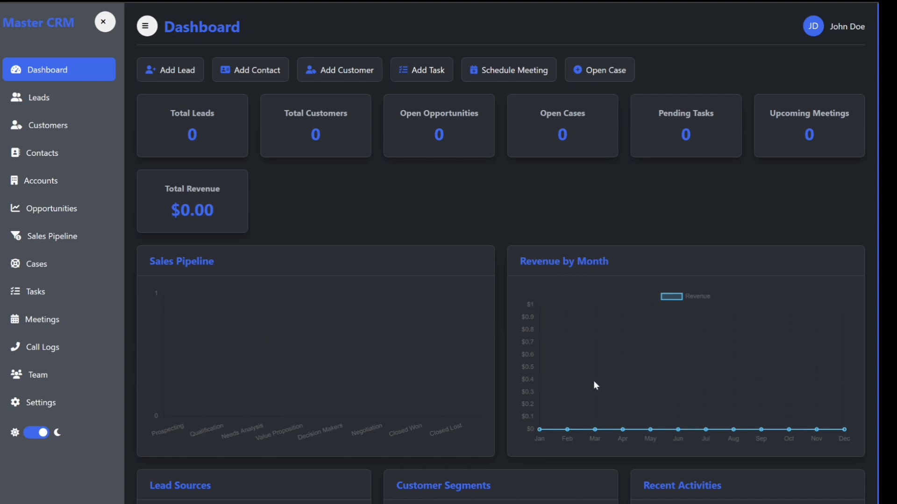
pyautogui.scroll(-2, 585, 360)
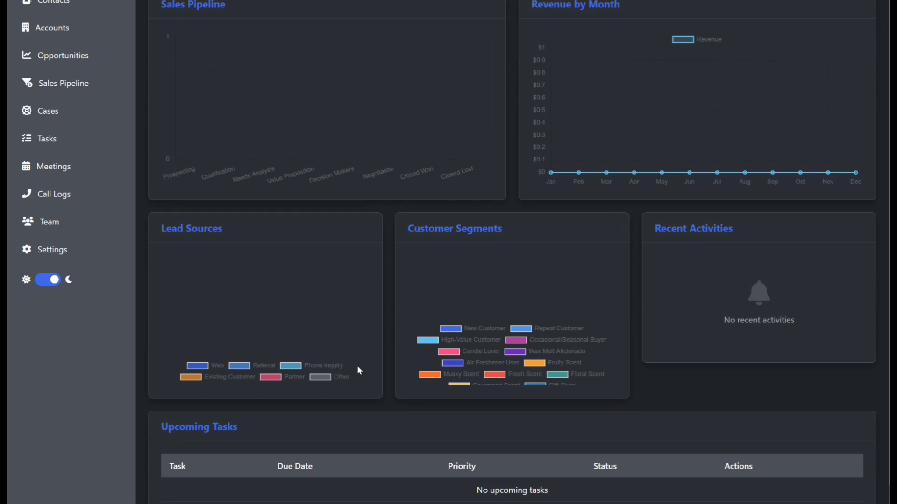
pyautogui.click(54, 280)
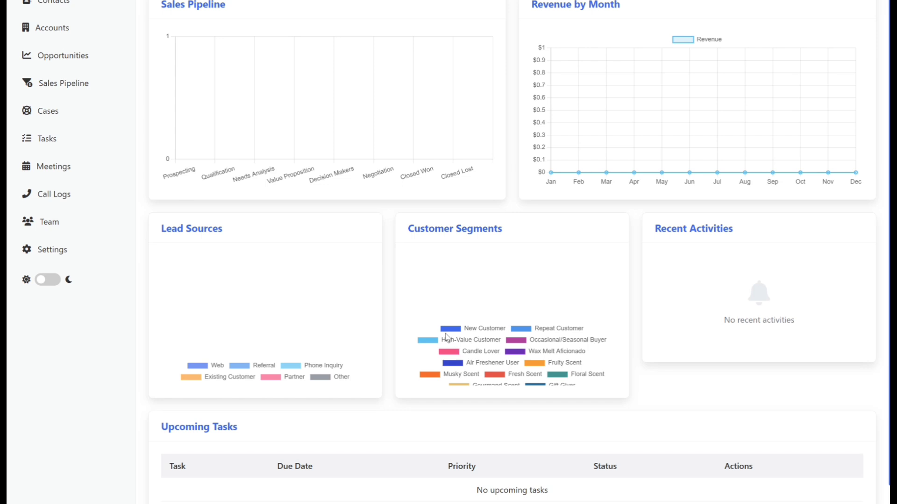
pyautogui.scroll(-1, 514, 354)
pyautogui.scroll(4, 514, 354)
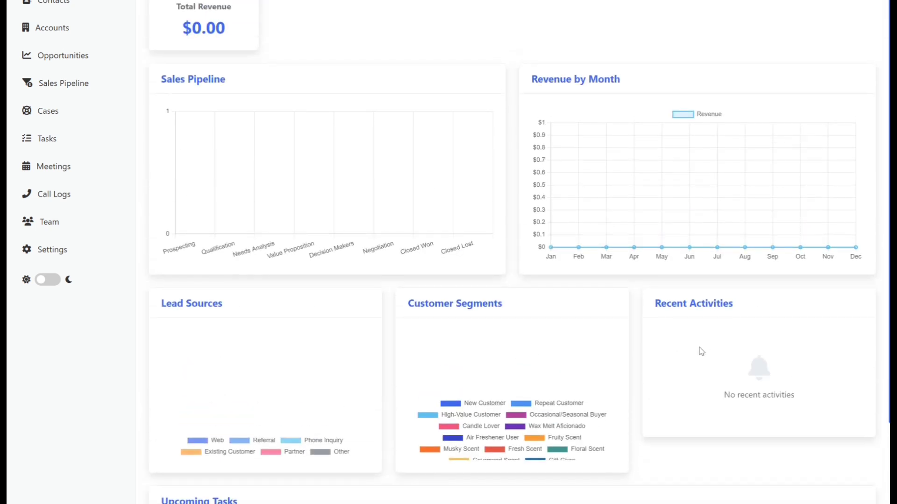
pyautogui.scroll(1, 302, 102)
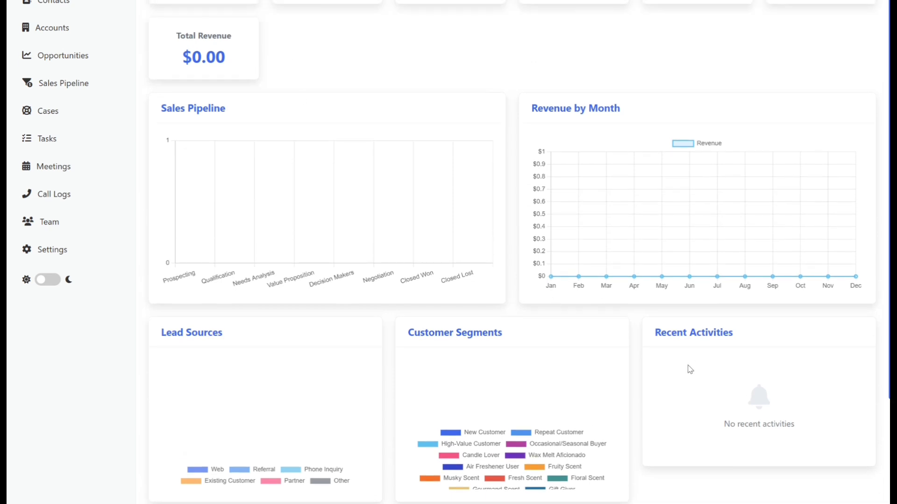
pyautogui.scroll(-4, 688, 333)
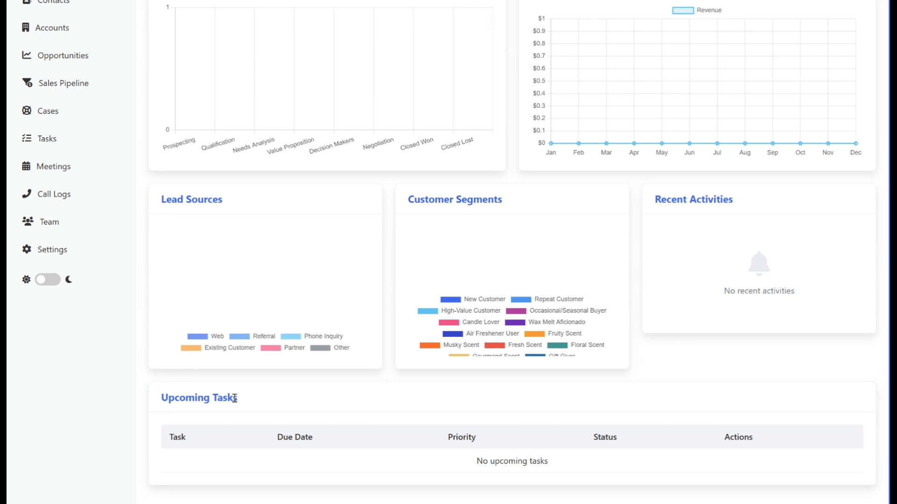
pyautogui.scroll(4, 536, 176)
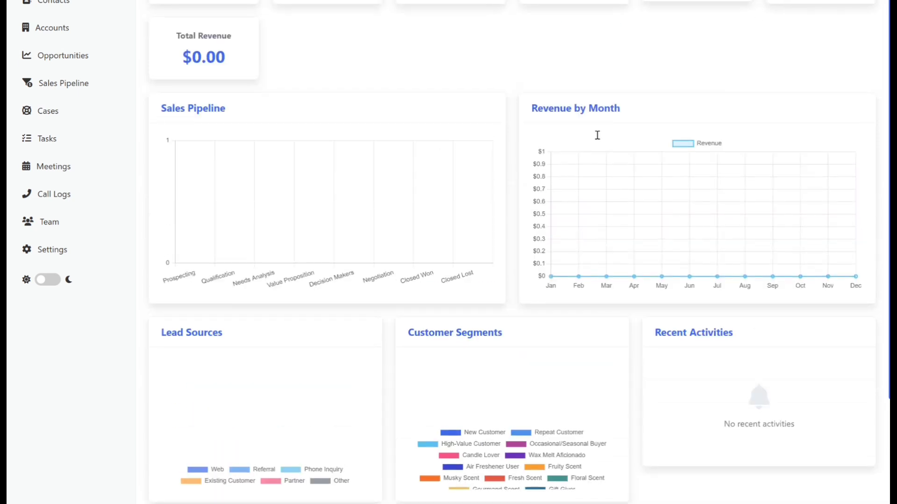
pyautogui.scroll(-4, 423, 392)
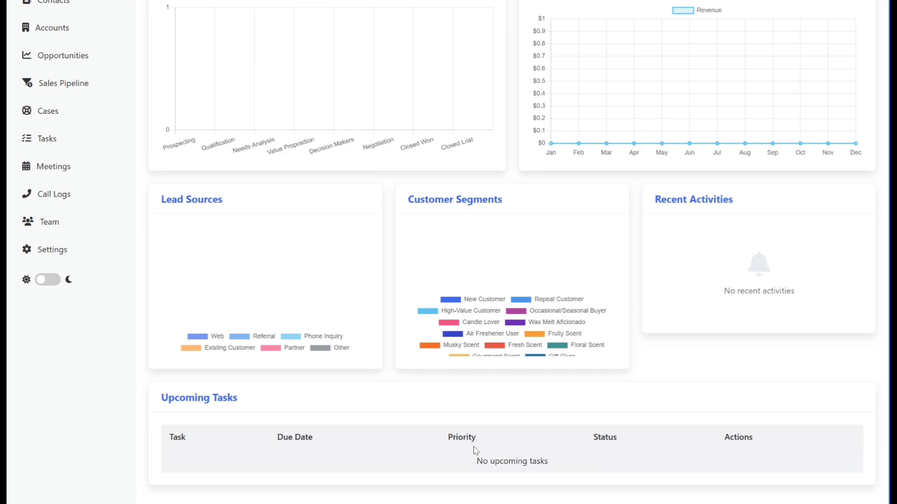
pyautogui.scroll(4, 476, 453)
pyautogui.click(47, 280)
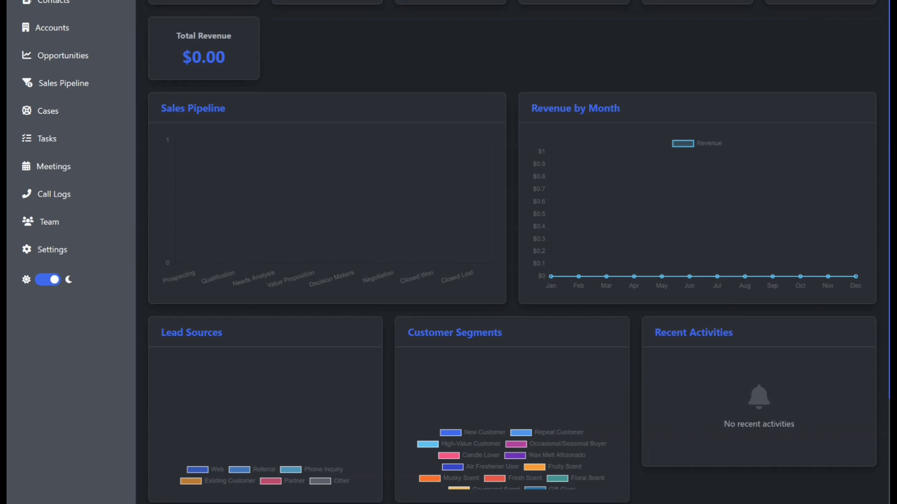
pyautogui.scroll(4, 73, 97)
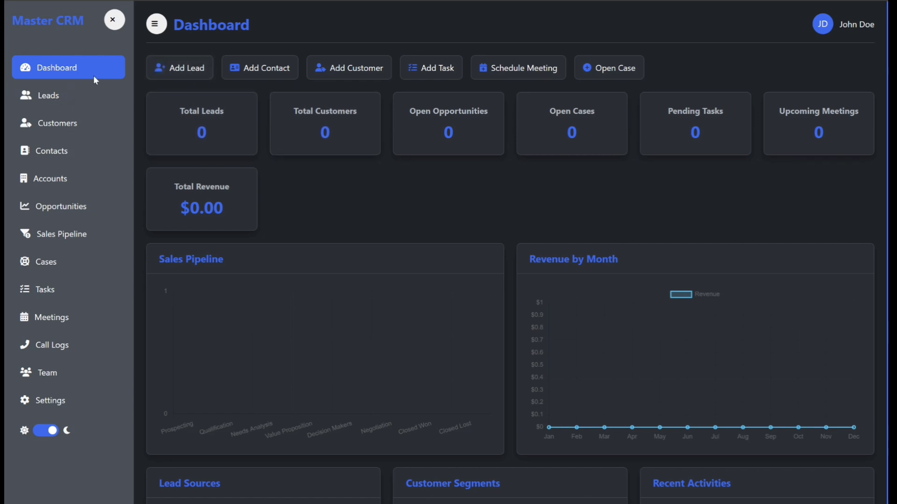
# Look over the Leads and Dashboard pages, then bring up an empty Add New Lead form on Leads.
pyautogui.click(48, 99)
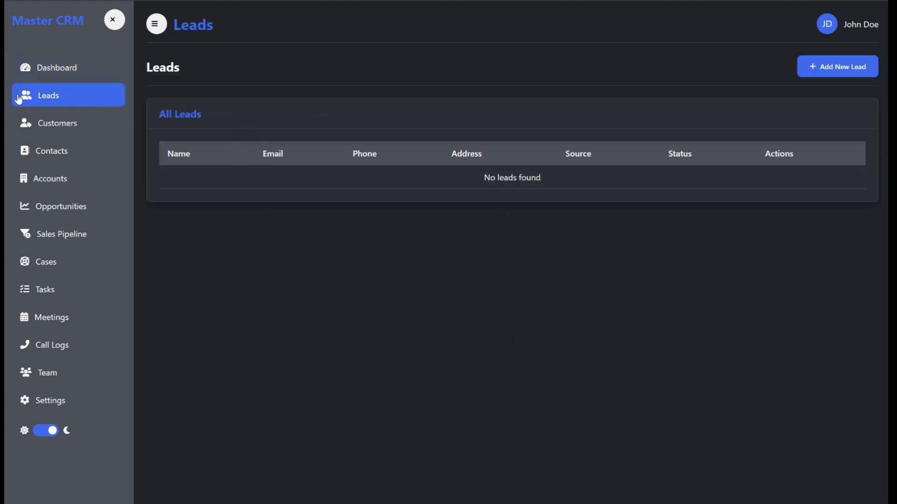
pyautogui.click(63, 69)
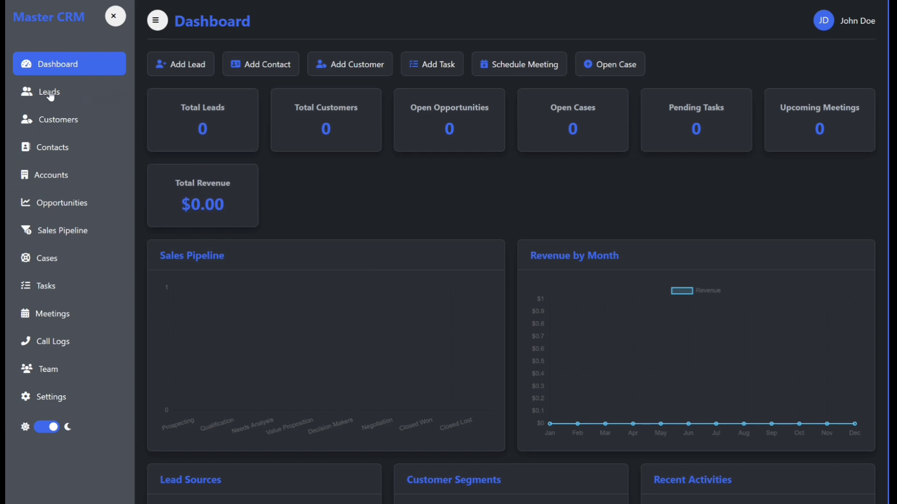
pyautogui.click(190, 70)
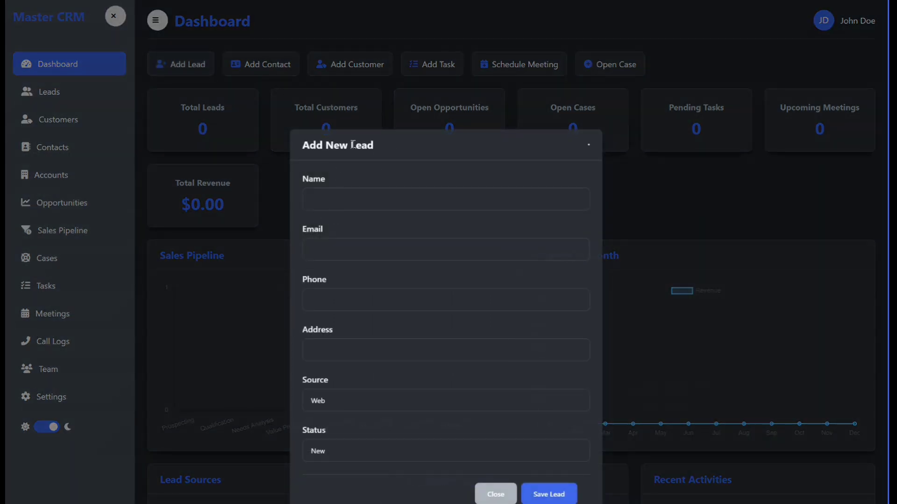
pyautogui.click(496, 493)
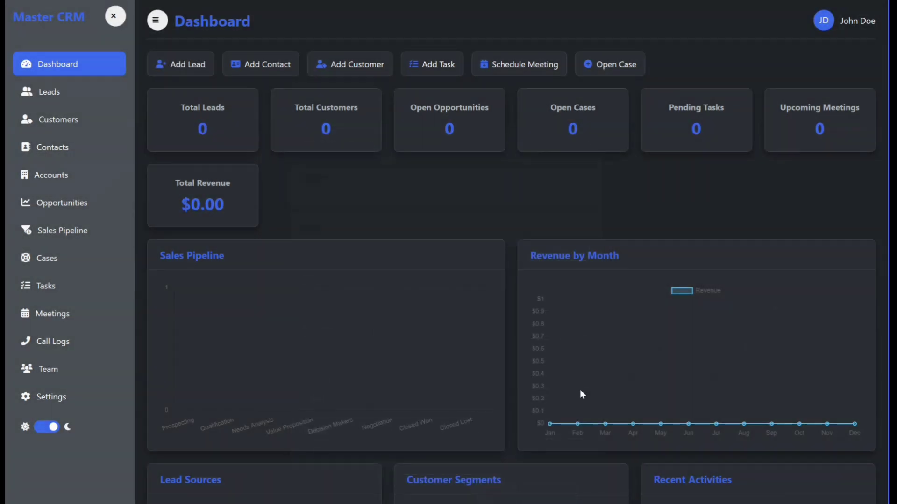
pyautogui.click(50, 95)
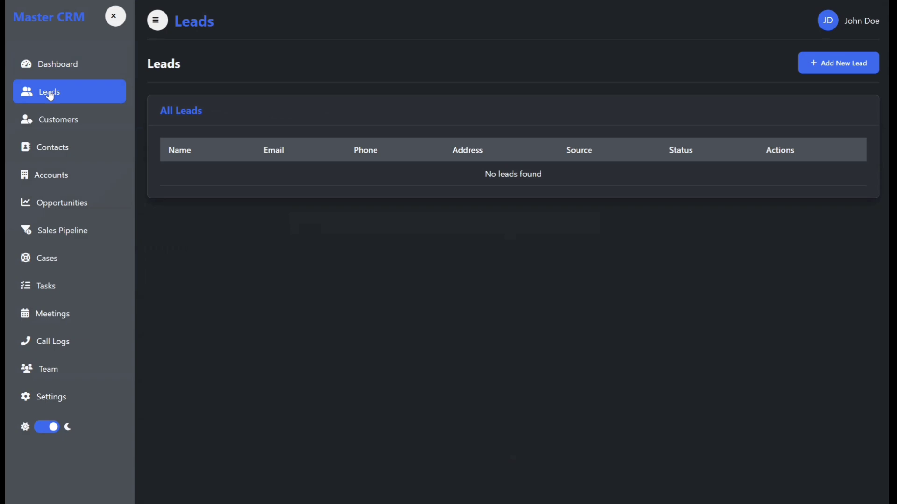
pyautogui.click(823, 66)
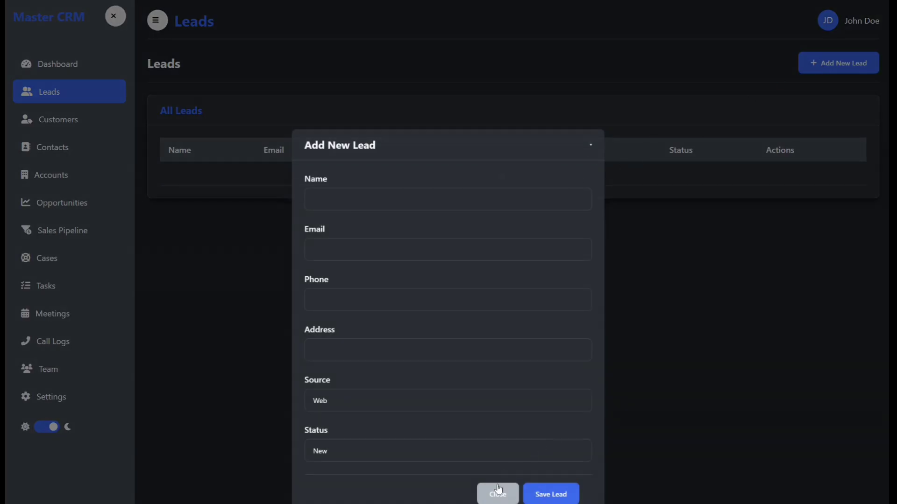
# Enter 'ABC Gift Shop' as the new lead's name, fixing the capitalisation typo.
pyautogui.click(364, 202)
pyautogui.write('ABC')
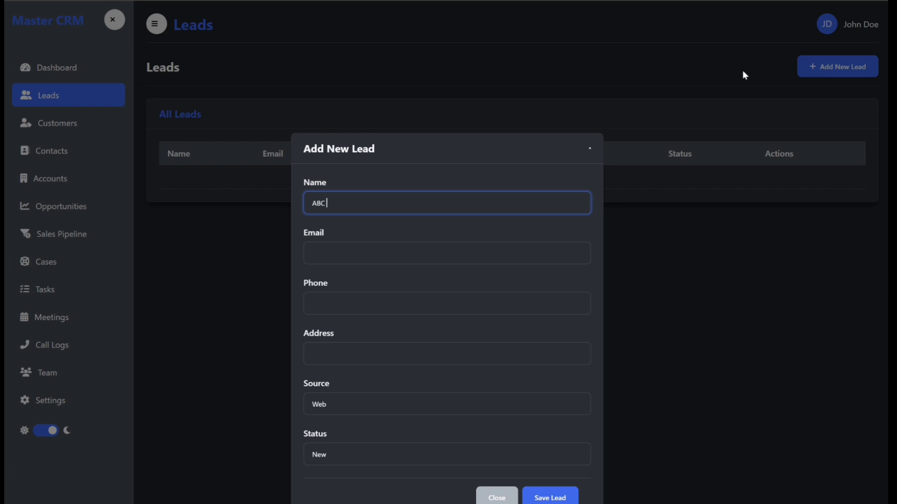
pyautogui.write(' Gift sHOP')
pyautogui.press('BackSpace')
pyautogui.press('BackSpace')
pyautogui.press('BackSpace')
pyautogui.write('Shi')
pyautogui.press('BackSpace')
pyautogui.write('op')
# Fill in the lead's e-mail address, phone number and street address.
pyautogui.click(356, 252)
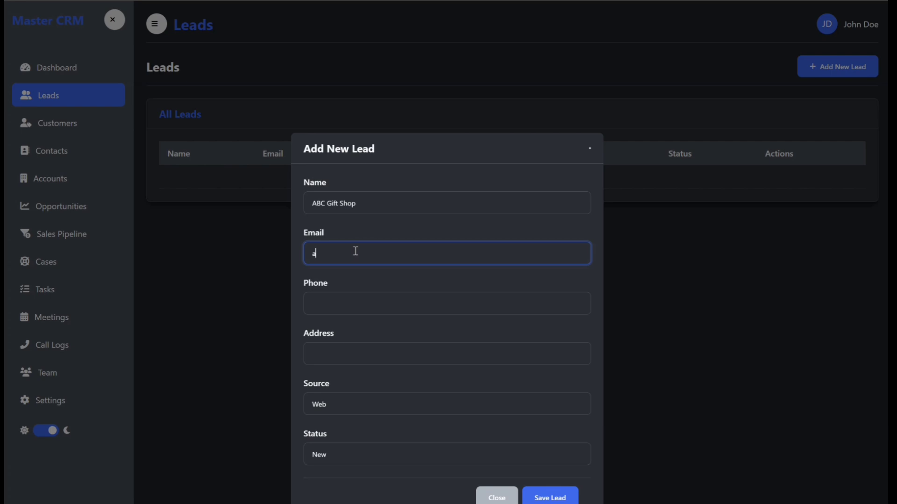
pyautogui.click(347, 303)
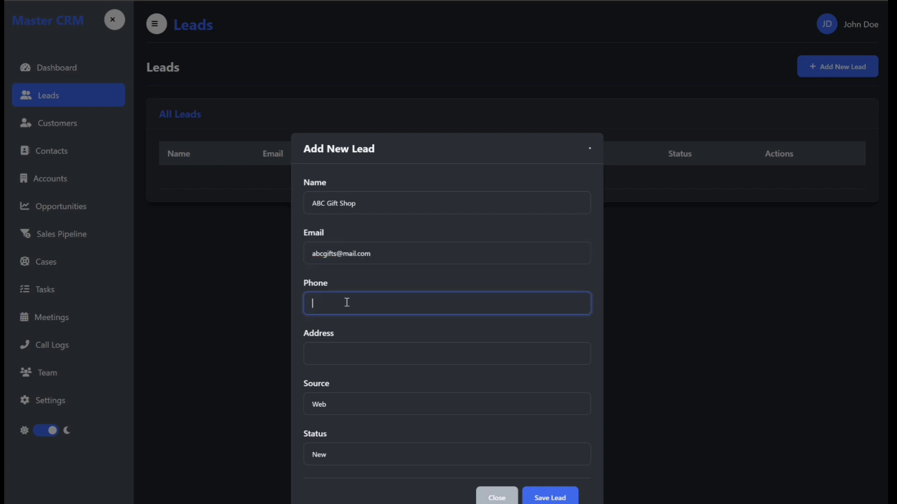
pyautogui.write('1234567890')
pyautogui.click(343, 356)
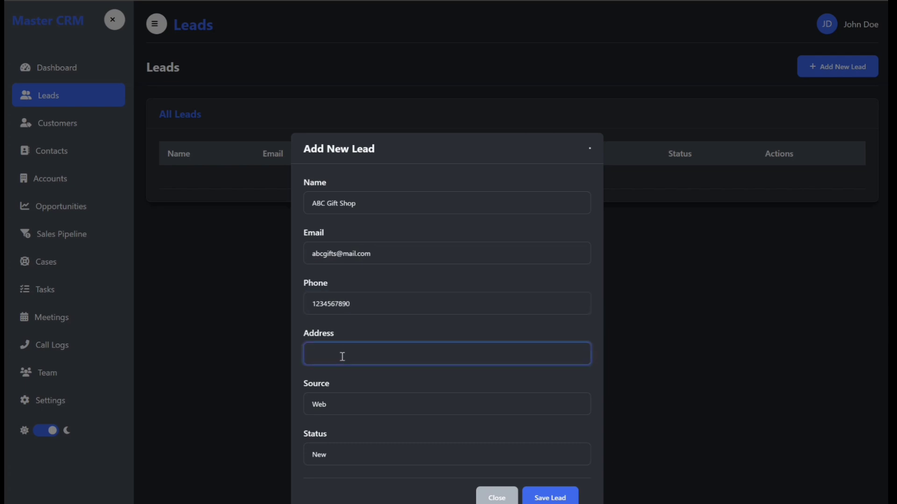
pyautogui.write('123 Street Name, City, State 12345')
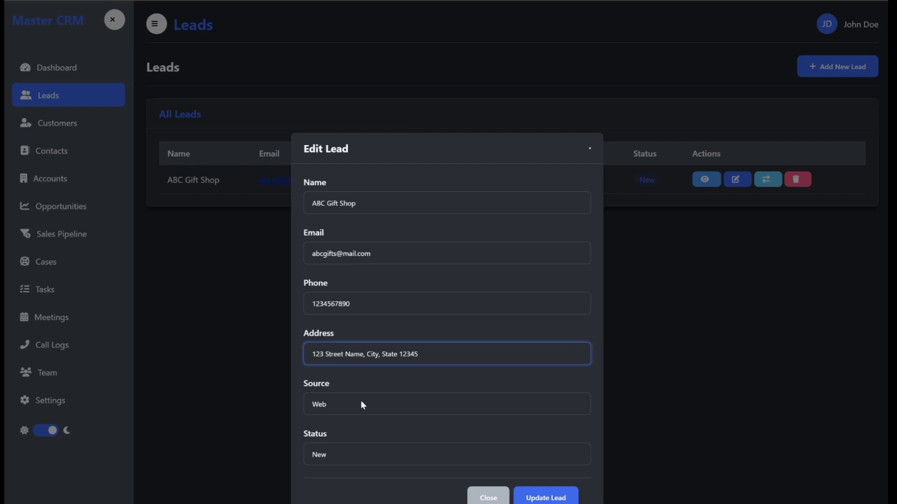
# Set ABC Gift Shop's source to Phone Inquiry, keep status New, and update the lead.
pyautogui.click(363, 404)
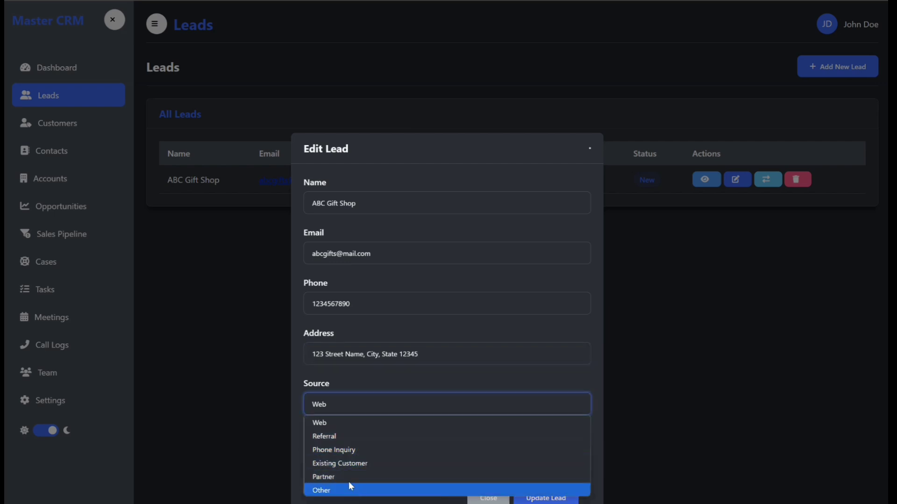
pyautogui.click(342, 450)
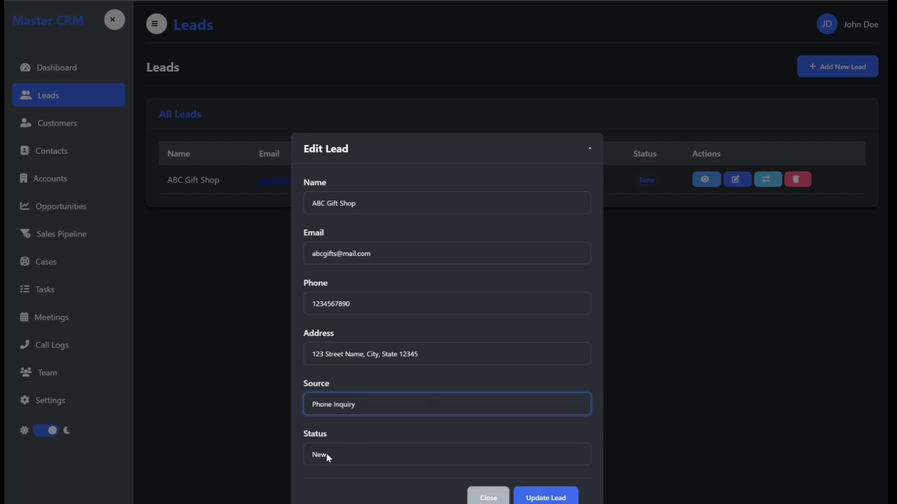
pyautogui.click(327, 455)
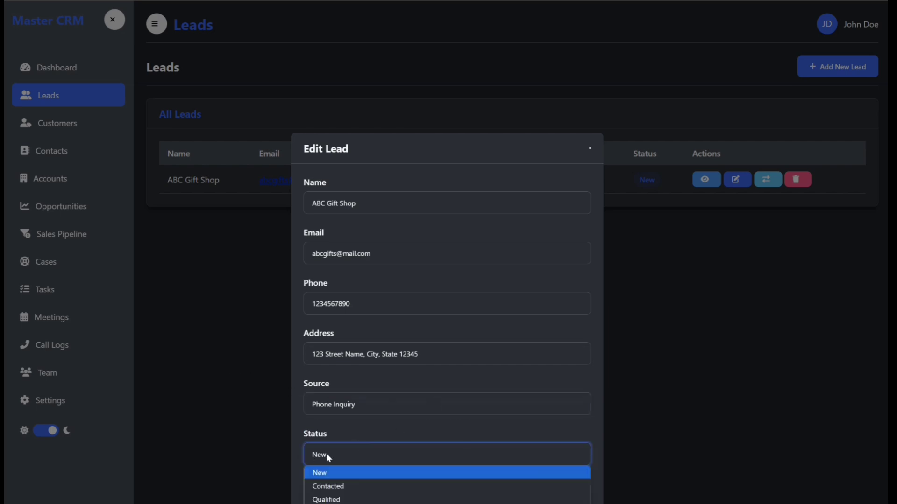
pyautogui.click(327, 455)
pyautogui.click(327, 455)
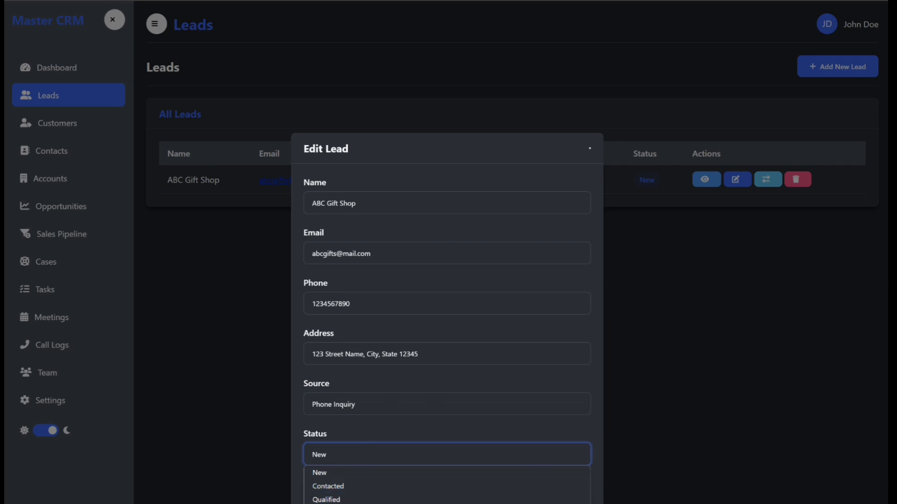
pyautogui.click(328, 474)
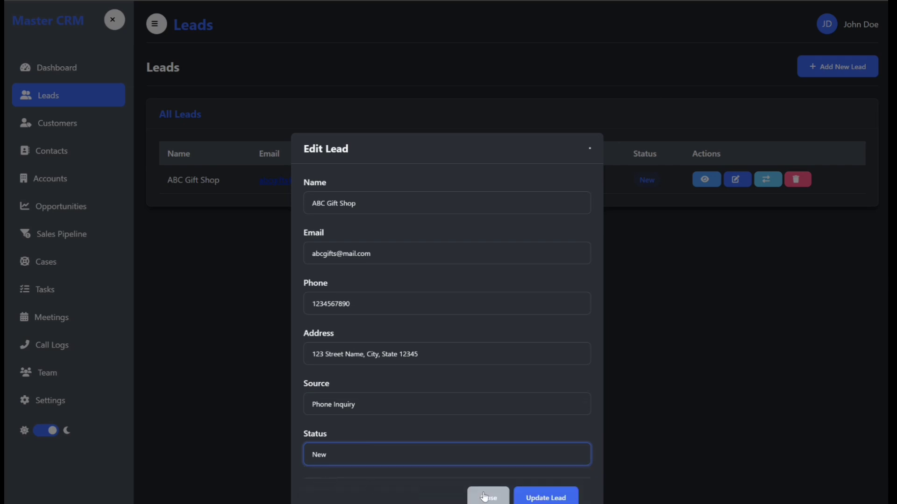
pyautogui.click(554, 499)
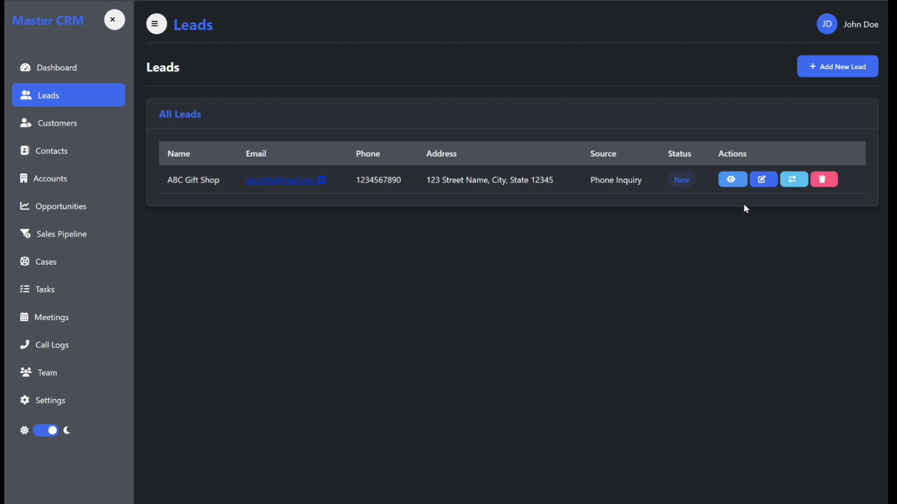
# Start a new lead named 'xyz Cleaning Company' and fill in its e-mail and address.
pyautogui.click(816, 68)
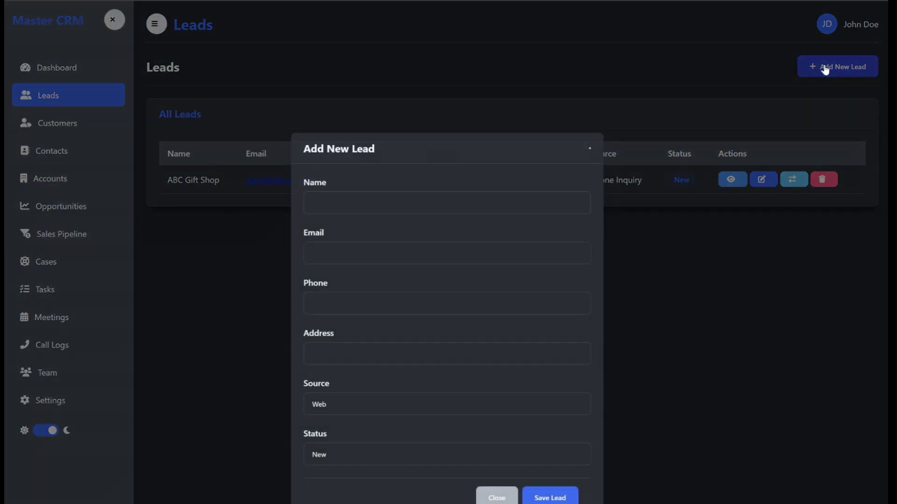
pyautogui.click(344, 201)
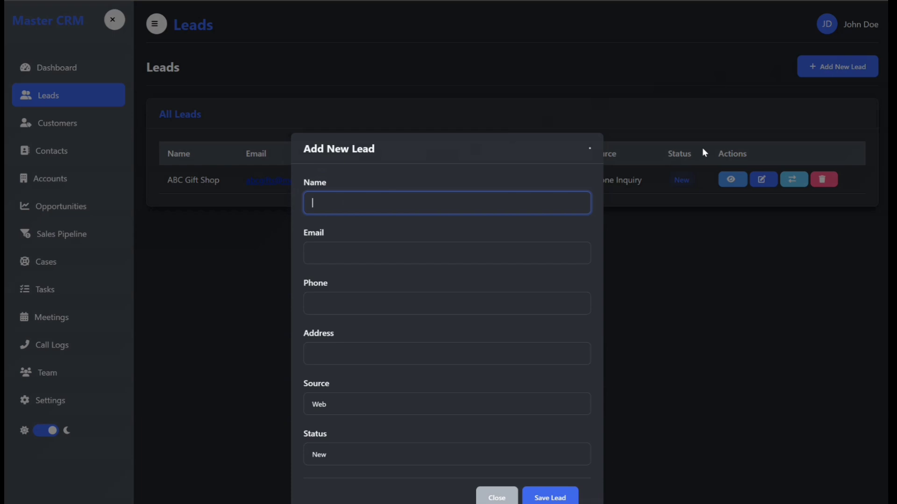
pyautogui.write('xyz Cleaning Company')
pyautogui.click(322, 250)
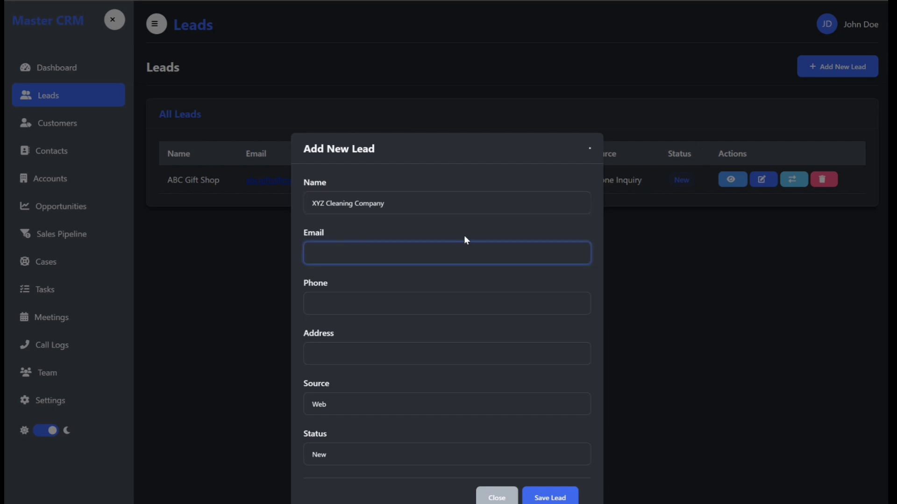
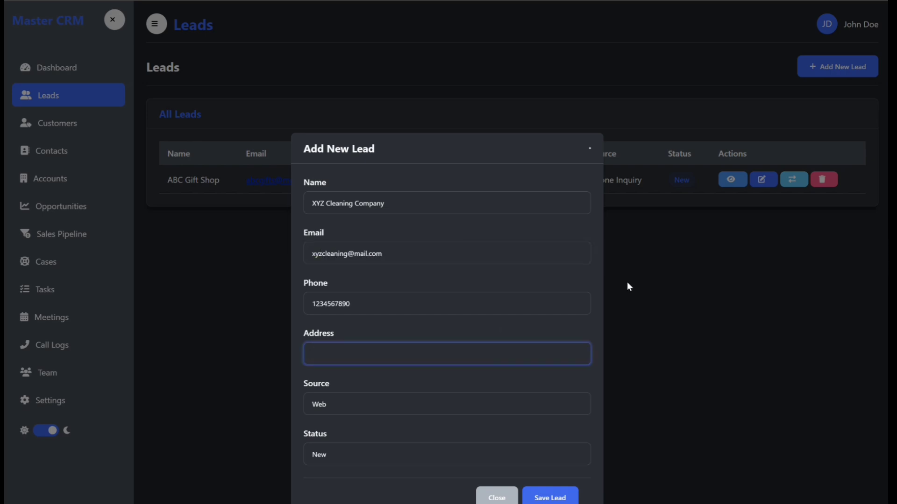
pyautogui.write('123 Main Street, City, State 12345')
# Set the lead's source to Referral and status to Contacted, then save it.
pyautogui.click(362, 405)
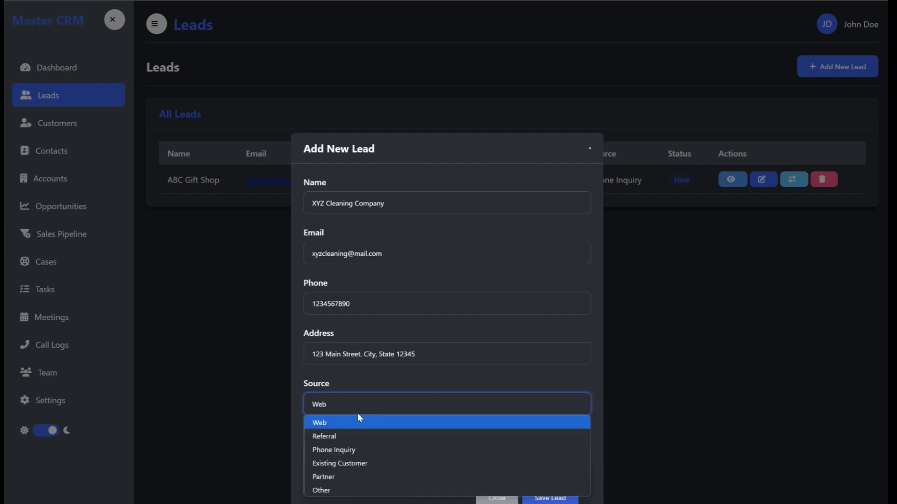
pyautogui.click(353, 435)
pyautogui.click(370, 454)
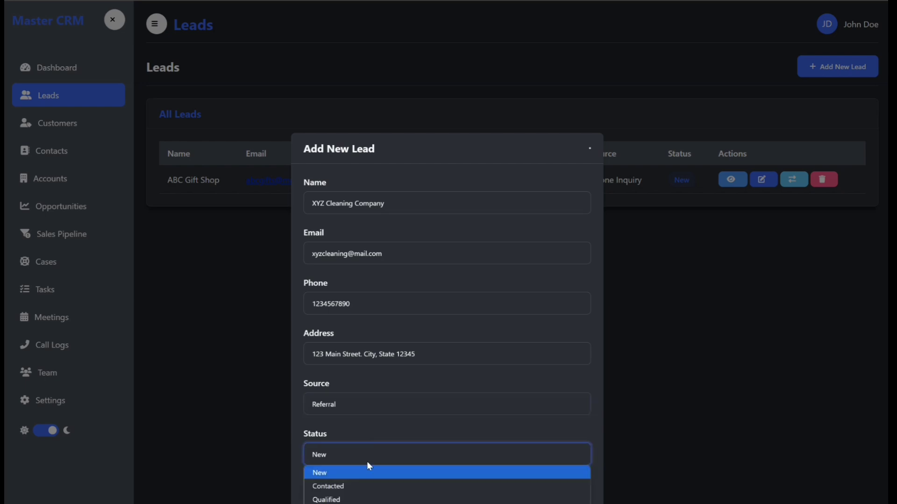
pyautogui.click(366, 486)
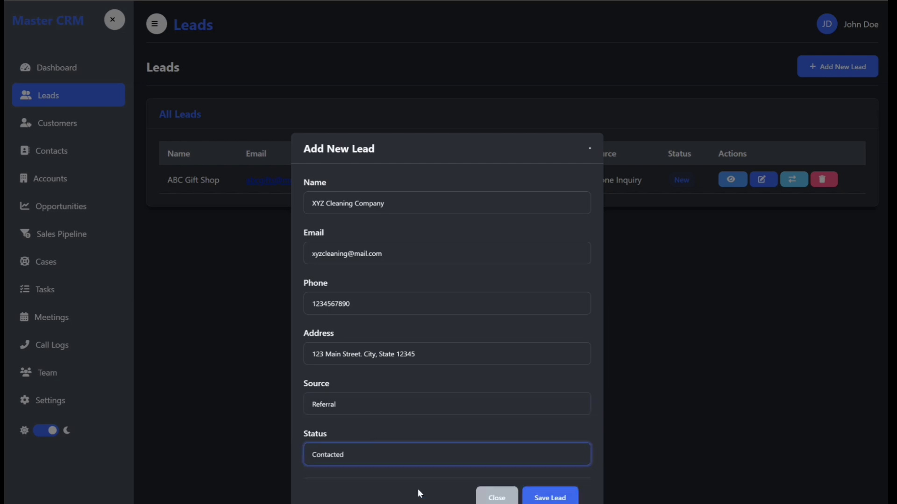
pyautogui.click(551, 497)
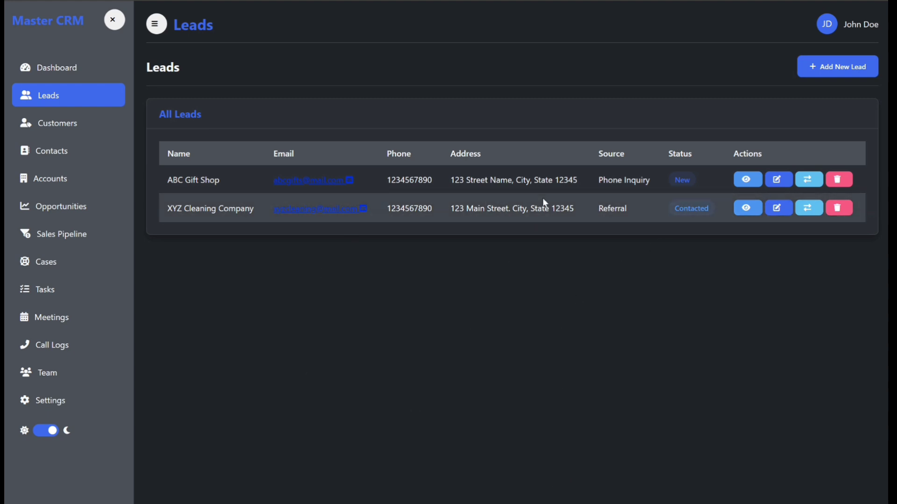
# Save the 123 Fresh LLC lead with source Existing Customer and status Qualified.
pyautogui.click(823, 73)
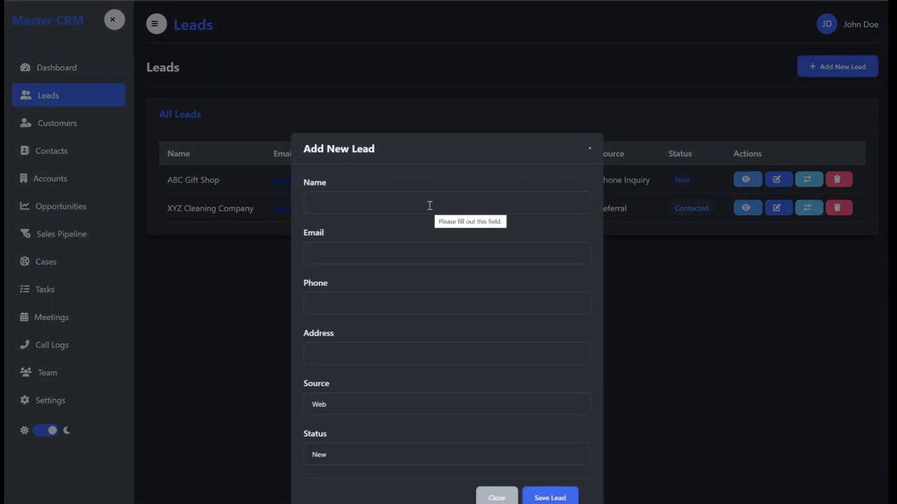
pyautogui.click(343, 405)
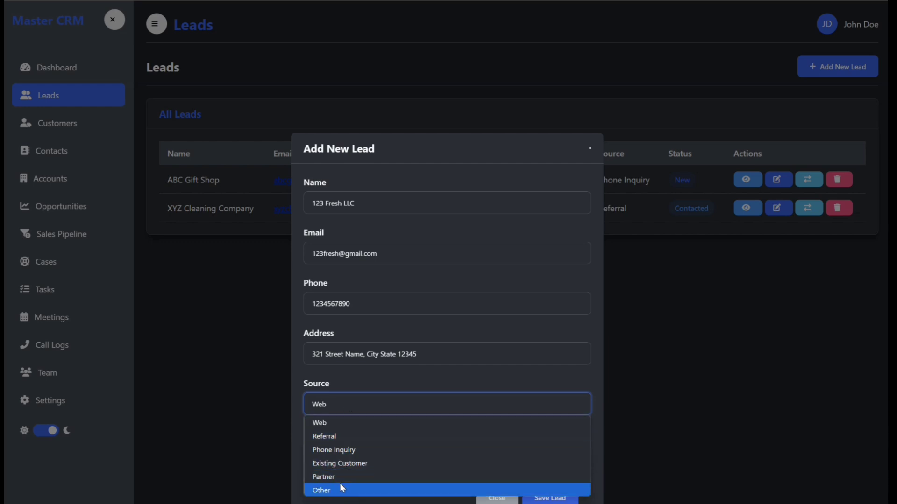
pyautogui.click(343, 466)
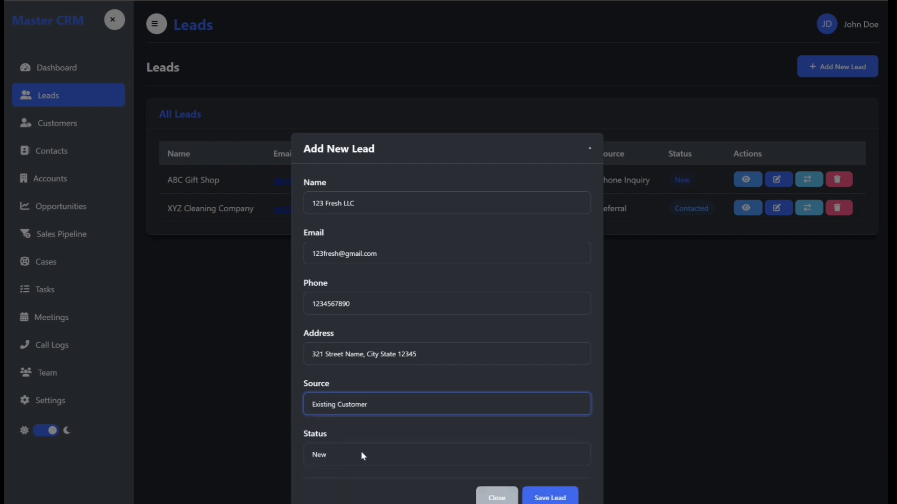
pyautogui.click(362, 454)
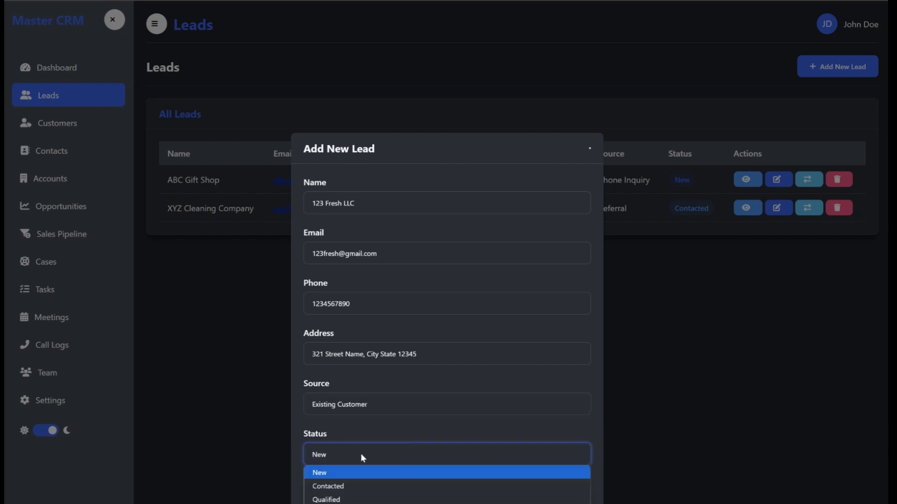
pyautogui.click(351, 499)
pyautogui.click(550, 498)
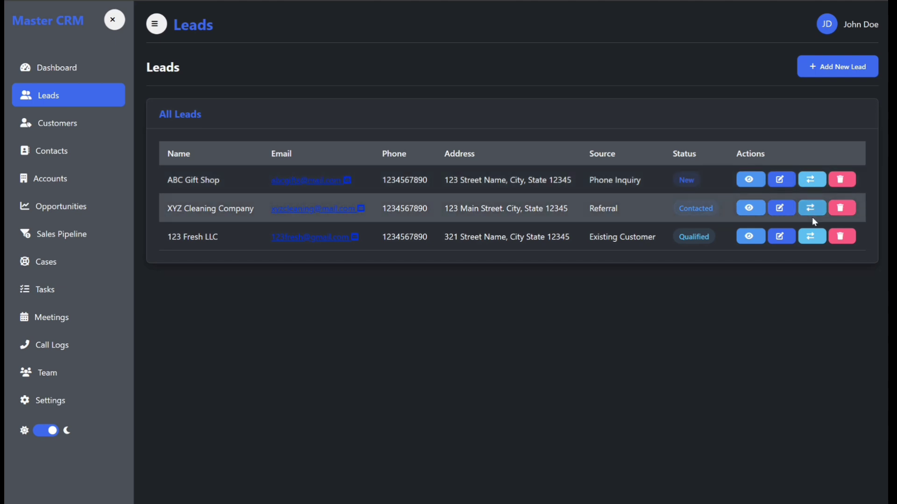
pyautogui.click(749, 182)
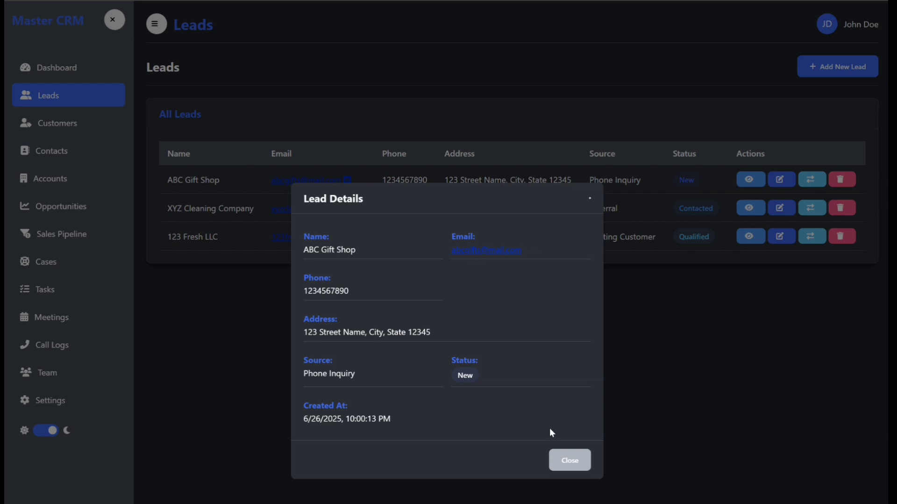
pyautogui.click(562, 462)
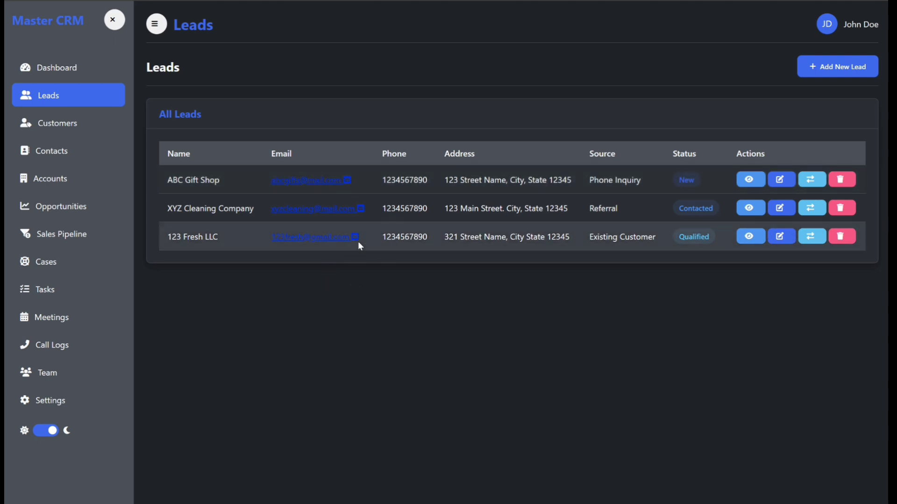
pyautogui.click(779, 182)
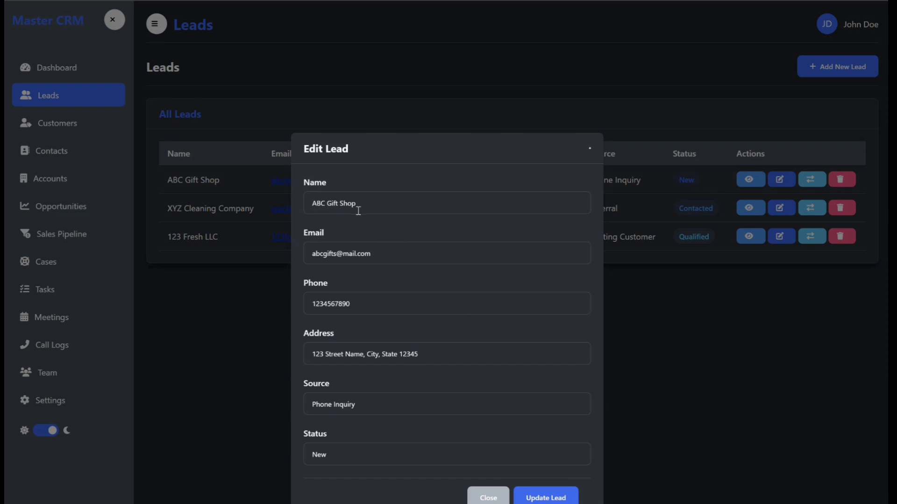
pyautogui.click(546, 497)
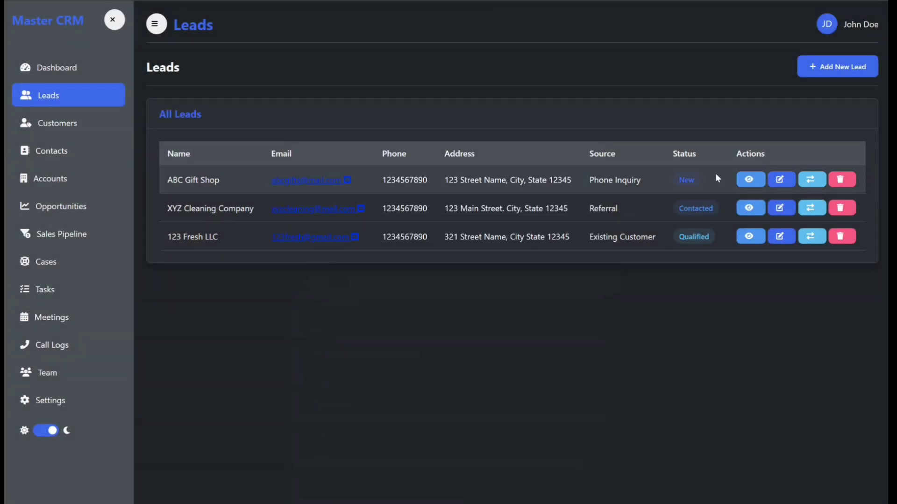
# Begin converting ABC Gift Shop, browse the customer segments without picking one, and cancel.
pyautogui.click(811, 183)
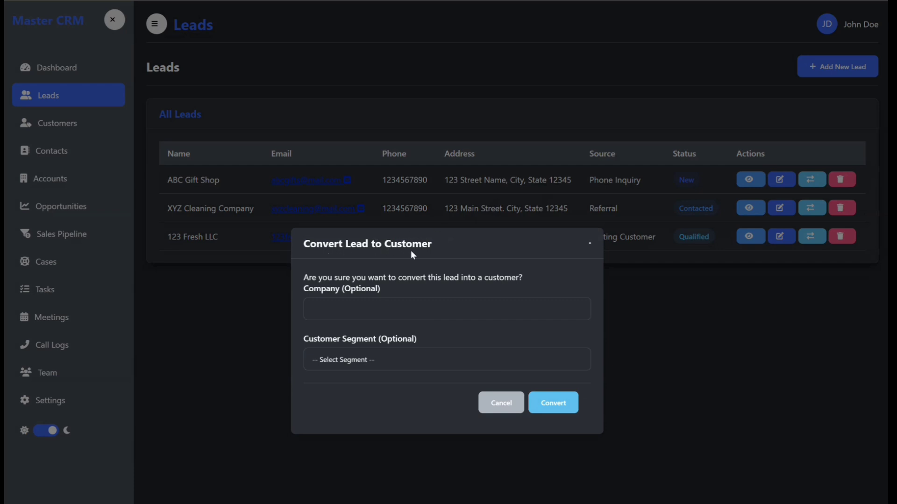
pyautogui.click(386, 359)
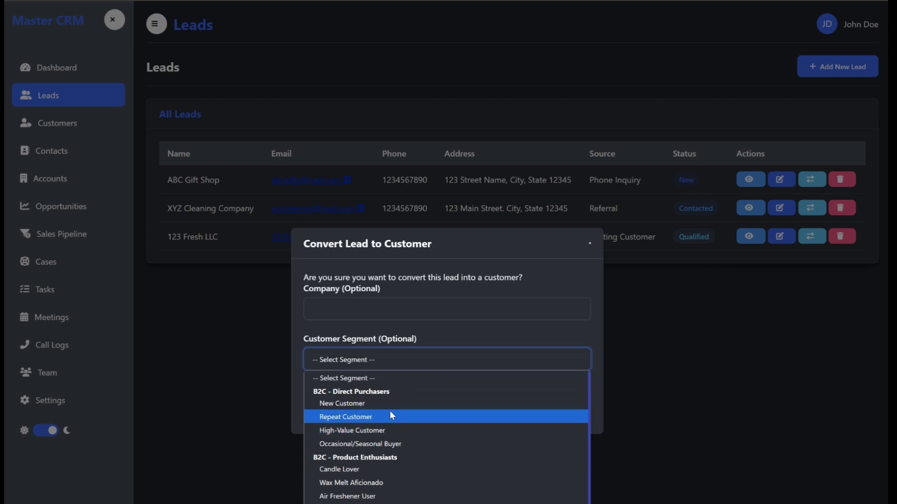
pyautogui.scroll(-5, 391, 413)
pyautogui.scroll(5, 391, 413)
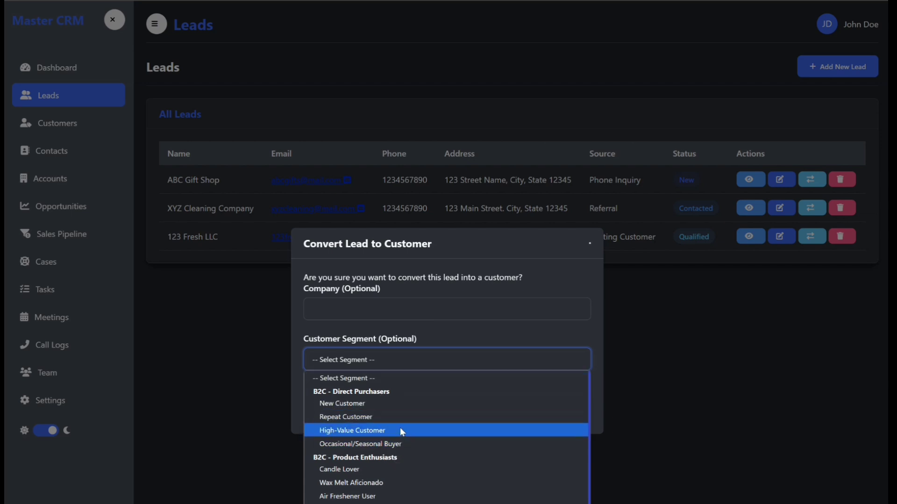
pyautogui.scroll(-5, 397, 427)
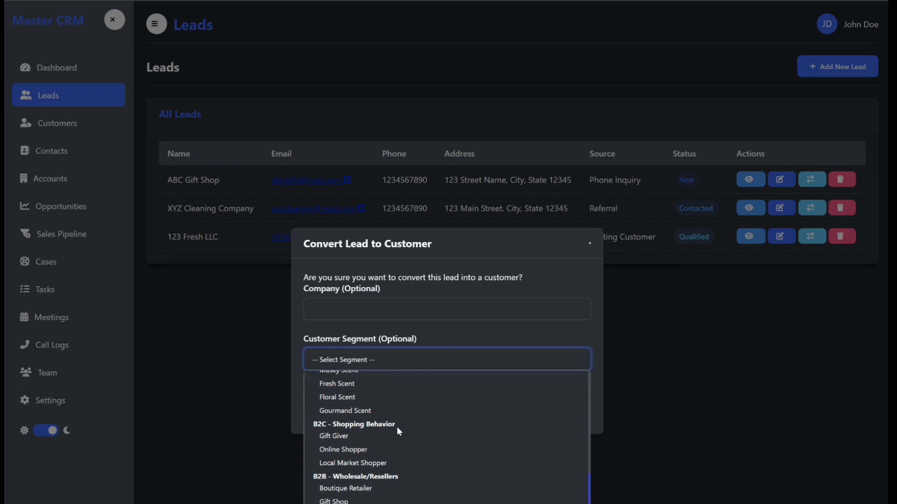
pyautogui.scroll(5, 399, 486)
pyautogui.scroll(-5, 399, 486)
pyautogui.click(543, 326)
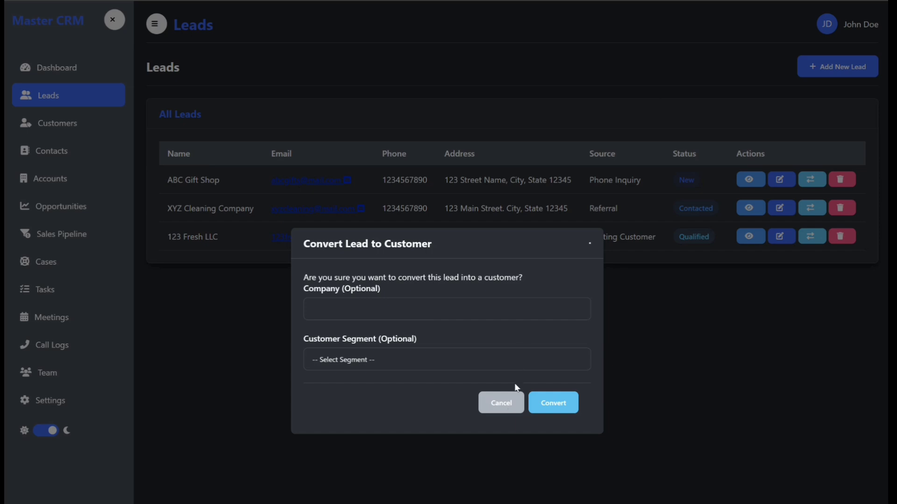
pyautogui.click(498, 402)
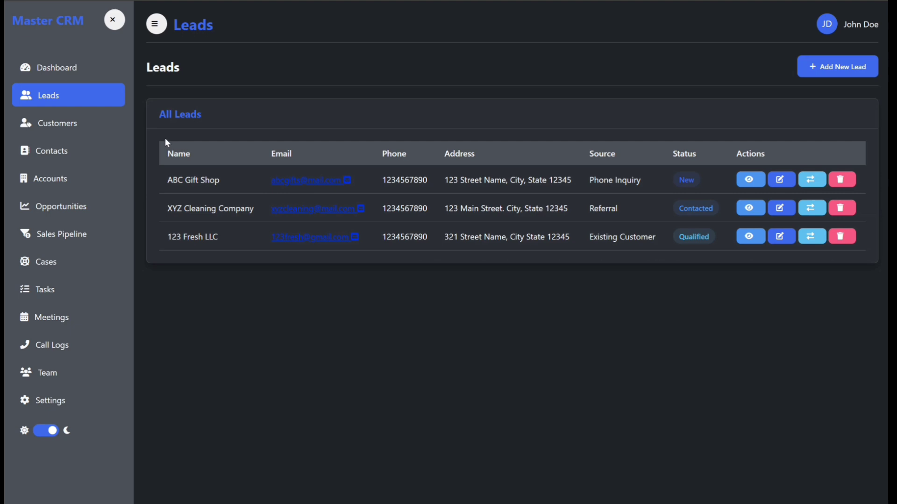
# Go to the Customers list and close the Add New Customer form without saving.
pyautogui.click(55, 124)
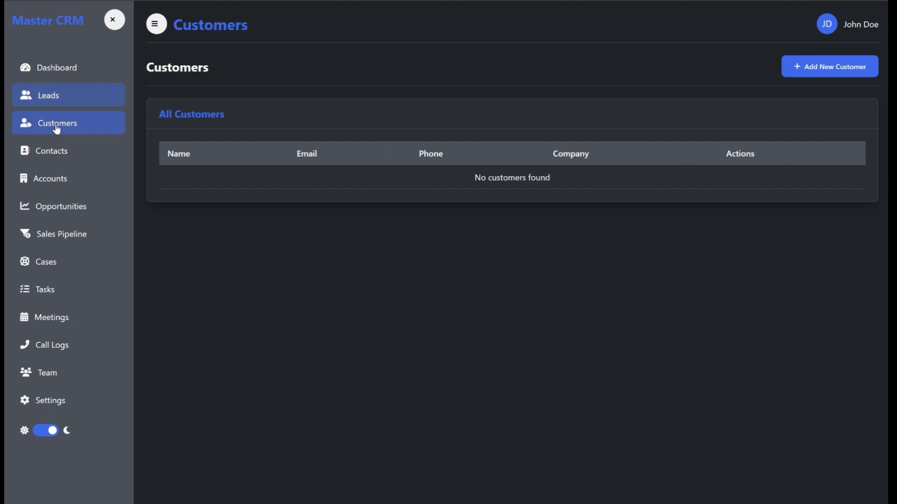
pyautogui.click(811, 67)
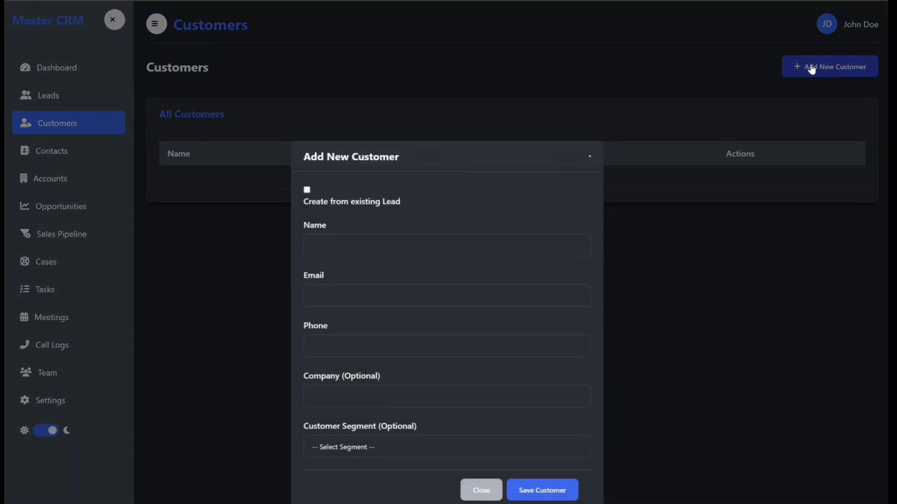
pyautogui.click(478, 492)
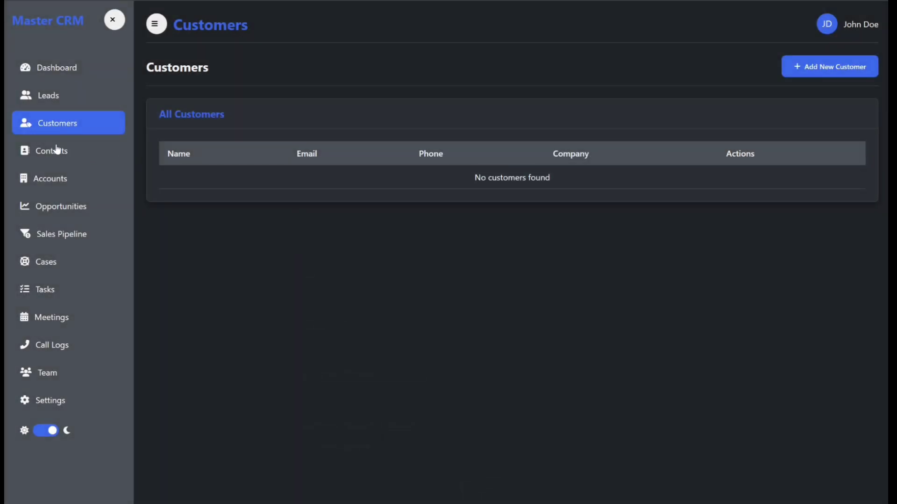
# Bring up a blank Add New Contact form on Contacts and click into its name, company and address fields.
pyautogui.click(55, 152)
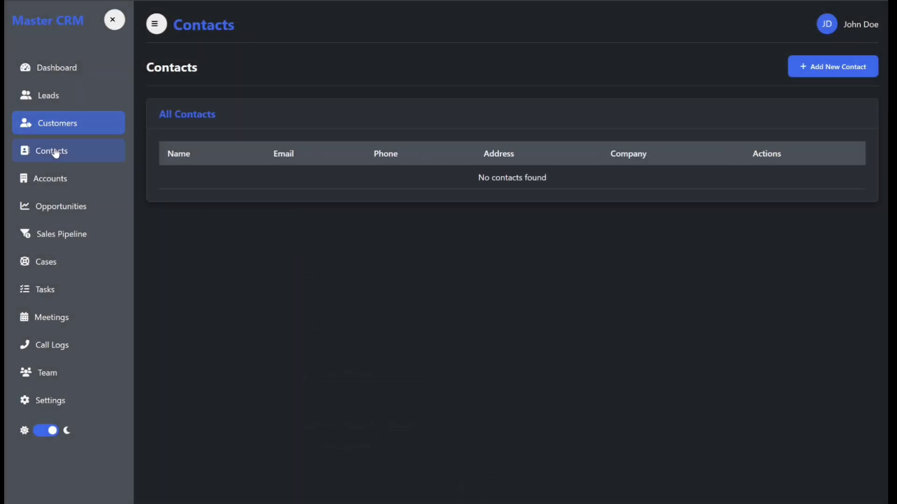
pyautogui.click(827, 66)
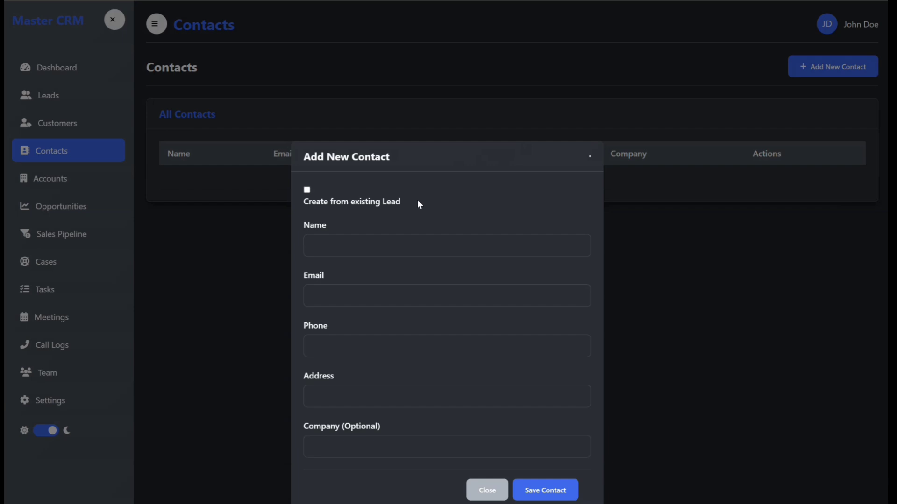
pyautogui.click(352, 243)
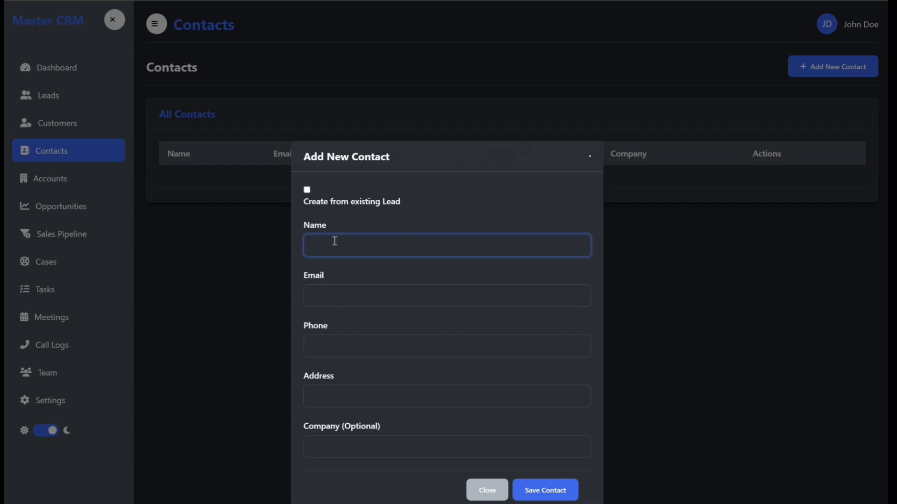
pyautogui.click(364, 451)
pyautogui.click(355, 403)
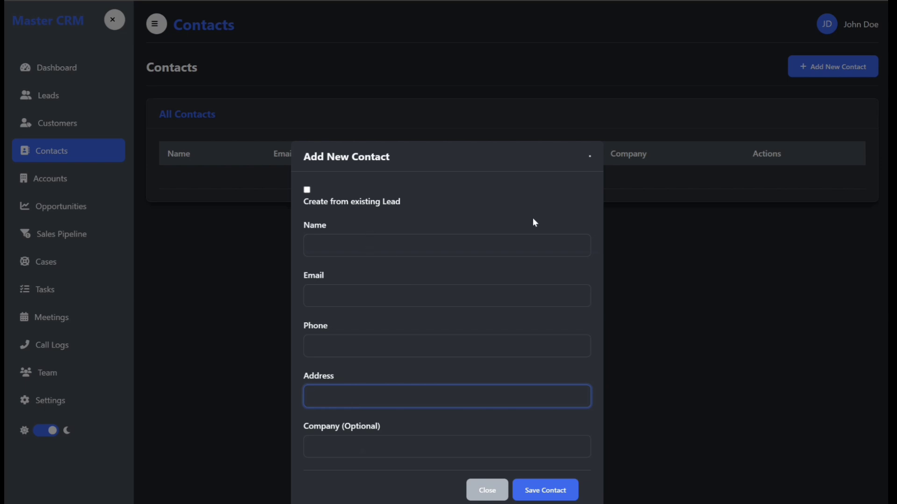
# Create a contact from the ABC Gift Shop lead with company 'ABC Gifts Shop', then return to Leads.
pyautogui.click(308, 190)
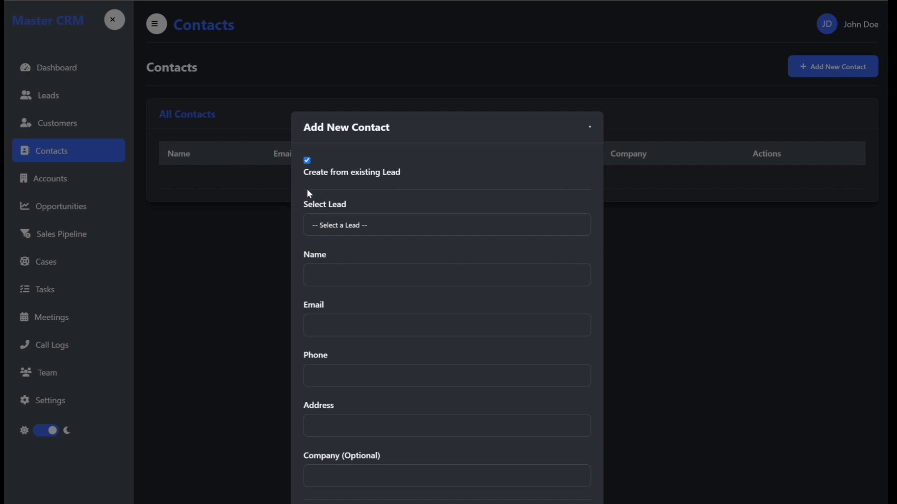
pyautogui.click(357, 233)
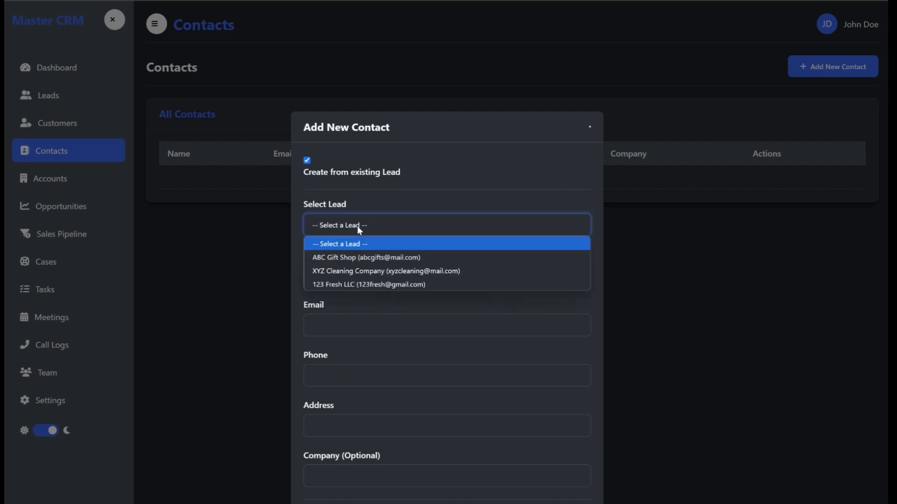
pyautogui.click(356, 257)
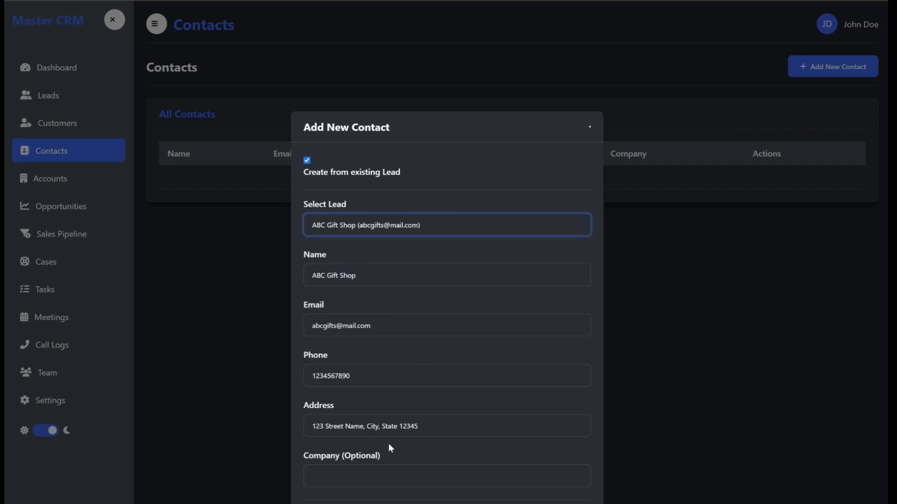
pyautogui.click(381, 473)
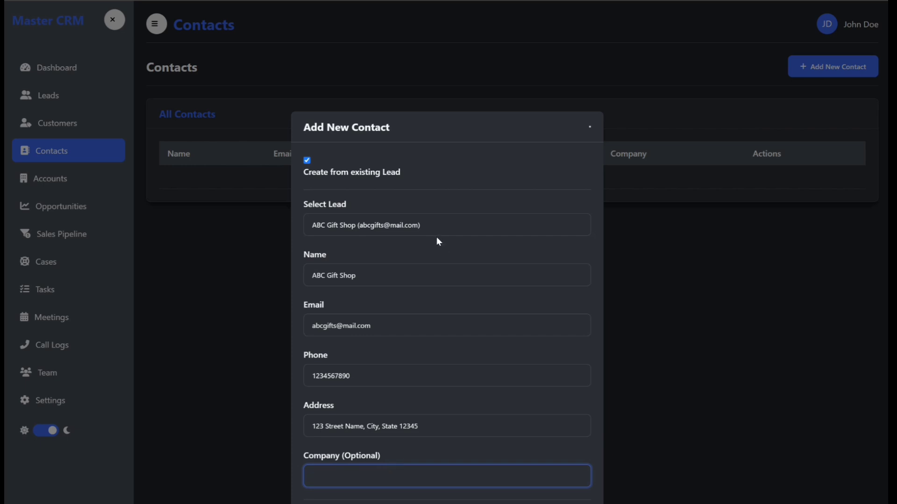
pyautogui.write('ABC Gifts')
pyautogui.write('Shop')
pyautogui.press('Return')
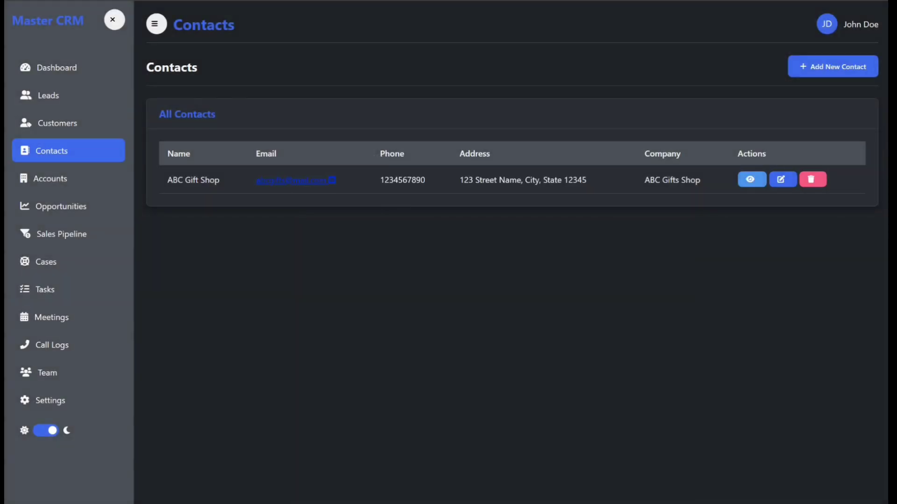
pyautogui.click(49, 99)
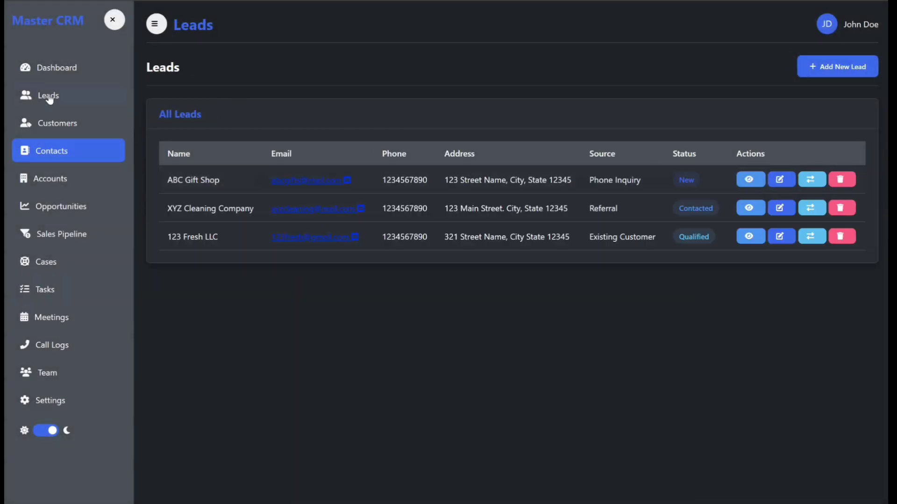
# Rename the ABC Gift Shop lead to a contact person's full name.
pyautogui.click(779, 179)
pyautogui.moveTo(366, 200); pyautogui.dragTo(257, 195)
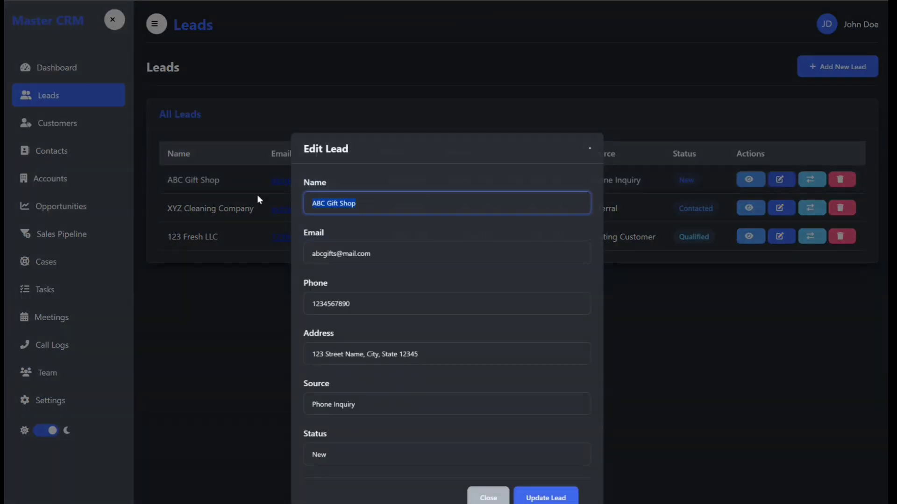
pyautogui.write('Jane Smith')
pyautogui.click(537, 499)
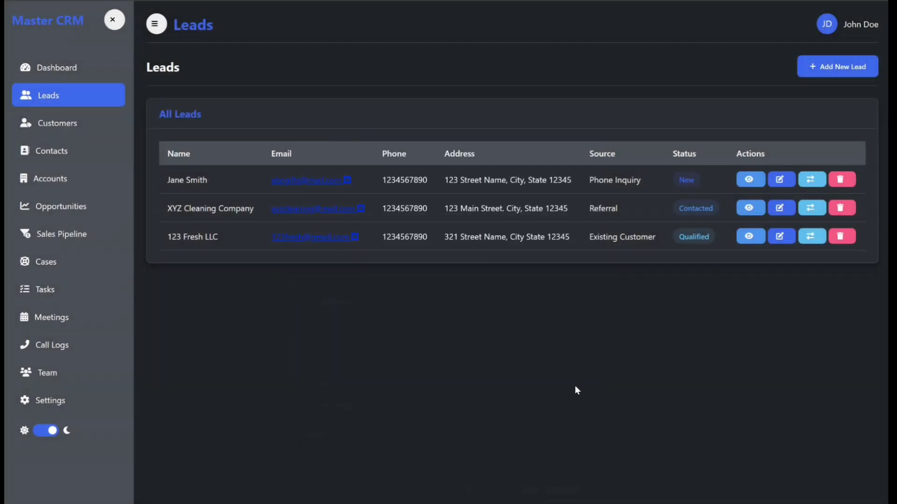
# Rename the XYZ Cleaning Company lead to a contact person's full name.
pyautogui.click(778, 208)
pyautogui.moveTo(387, 204); pyautogui.dragTo(260, 201)
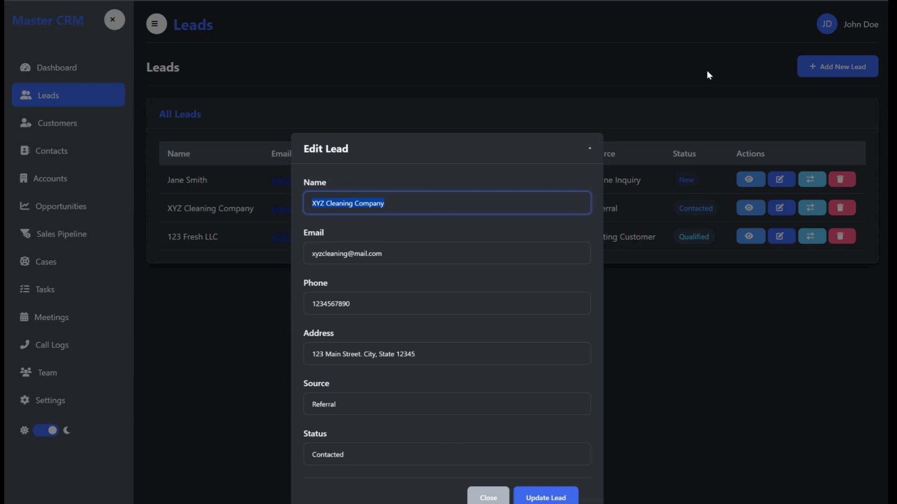
pyautogui.press('BackSpace')
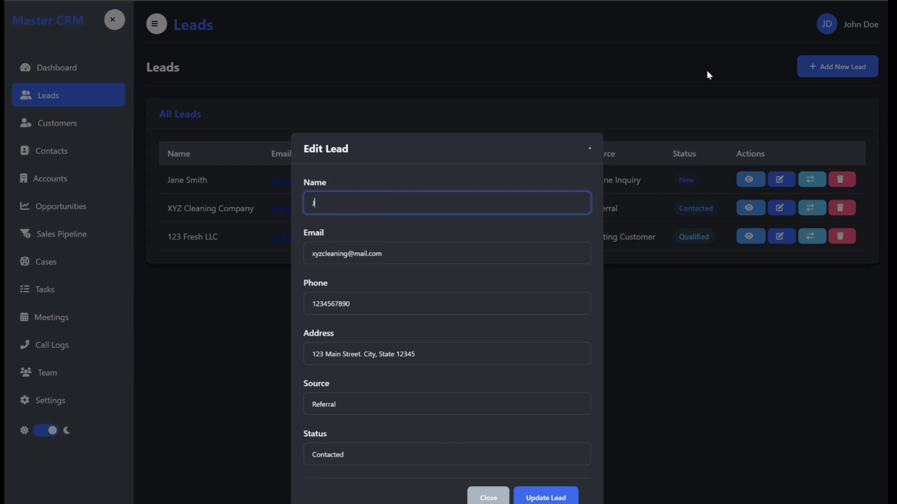
pyautogui.click(538, 497)
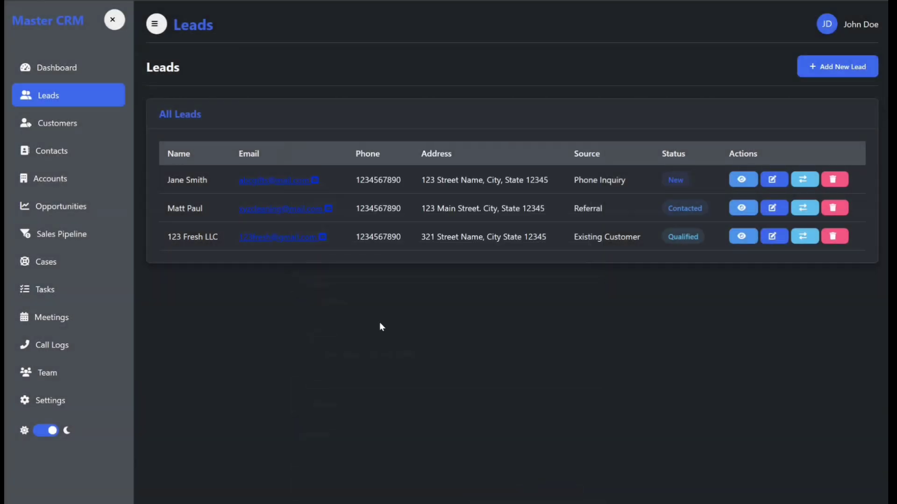
# Rename the 123 Fresh LLC lead to a contact person's full name.
pyautogui.click(772, 236)
pyautogui.moveTo(362, 203); pyautogui.dragTo(284, 202)
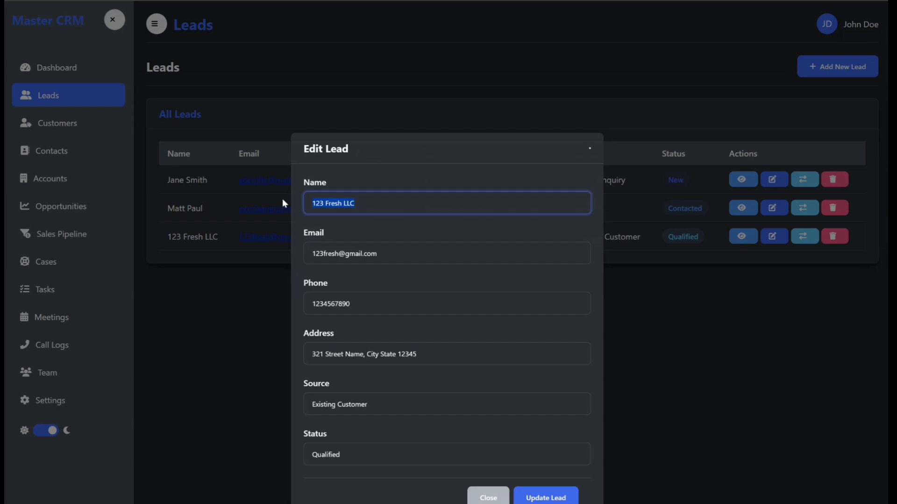
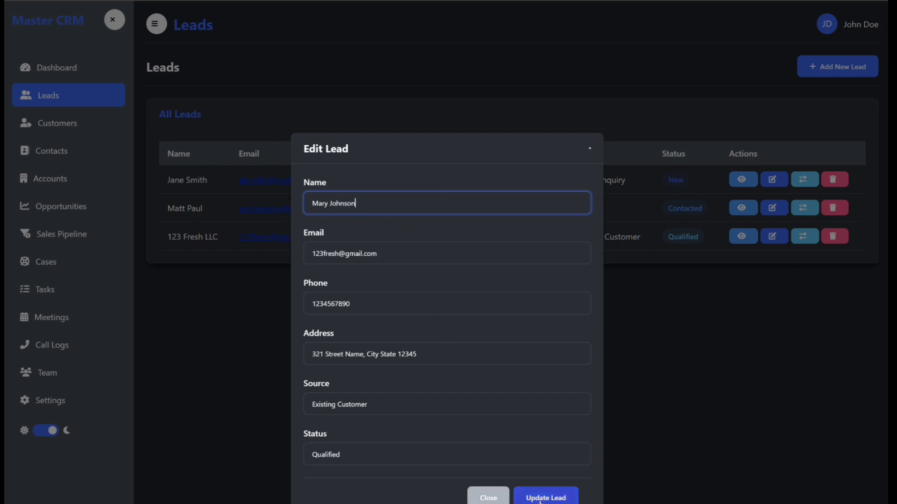
pyautogui.click(541, 498)
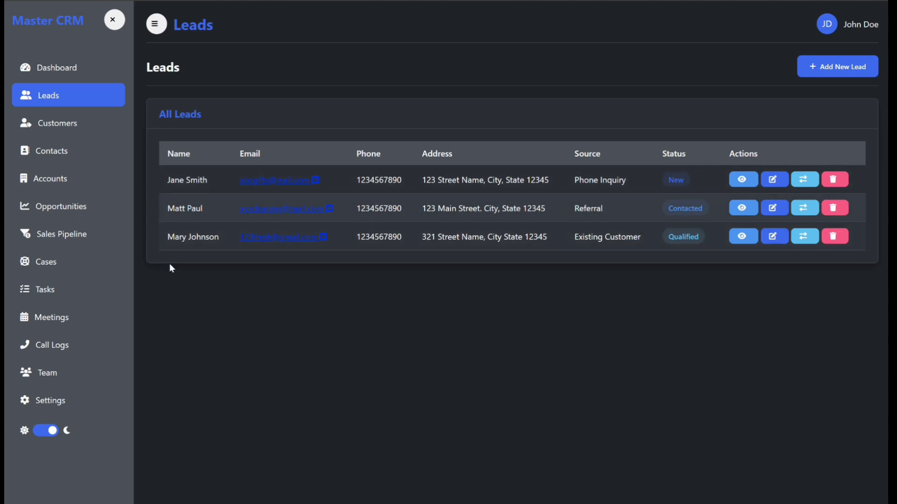
# From Contacts, start a new contact based on the first renamed lead.
pyautogui.click(54, 147)
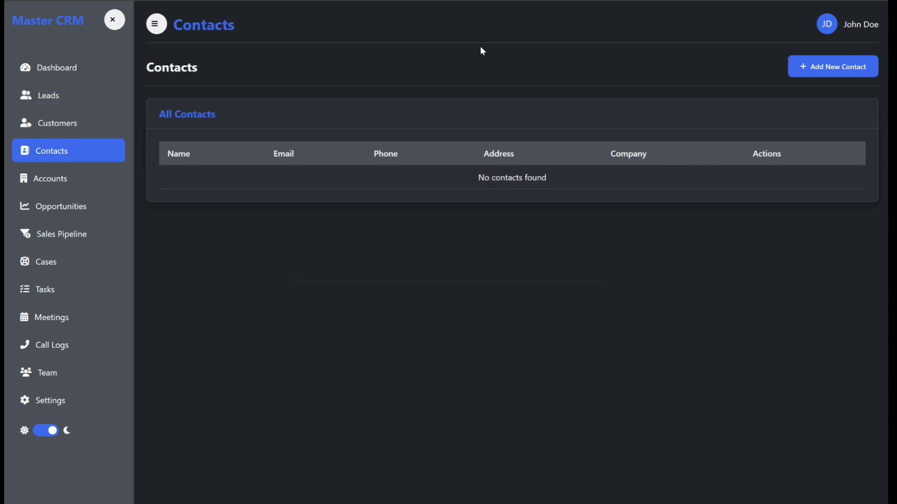
pyautogui.click(823, 68)
pyautogui.click(308, 191)
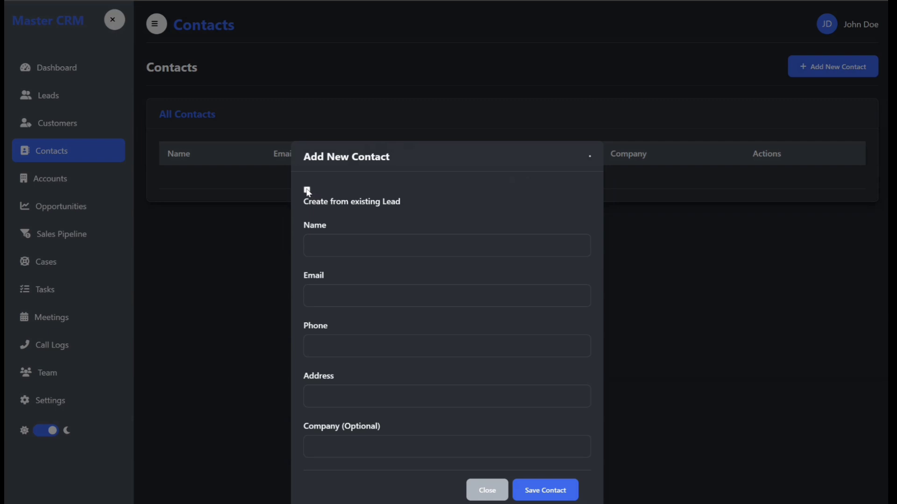
pyautogui.click(308, 191)
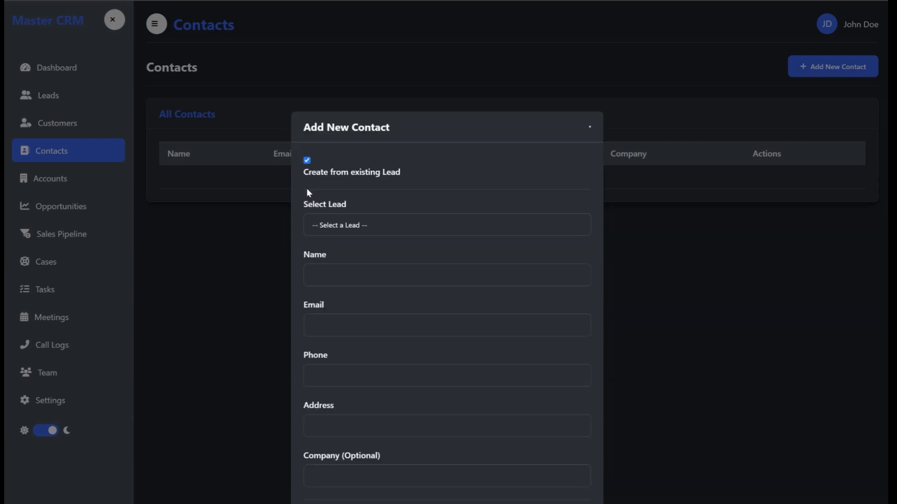
pyautogui.click(371, 227)
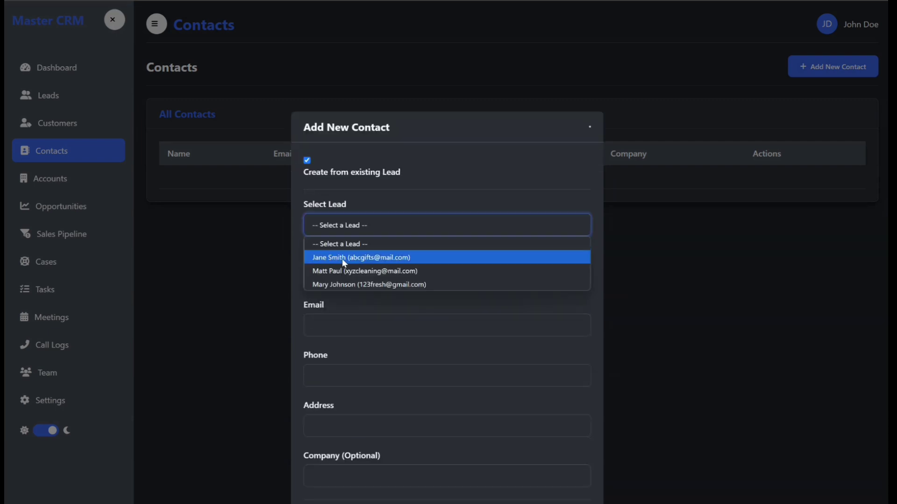
pyautogui.click(354, 258)
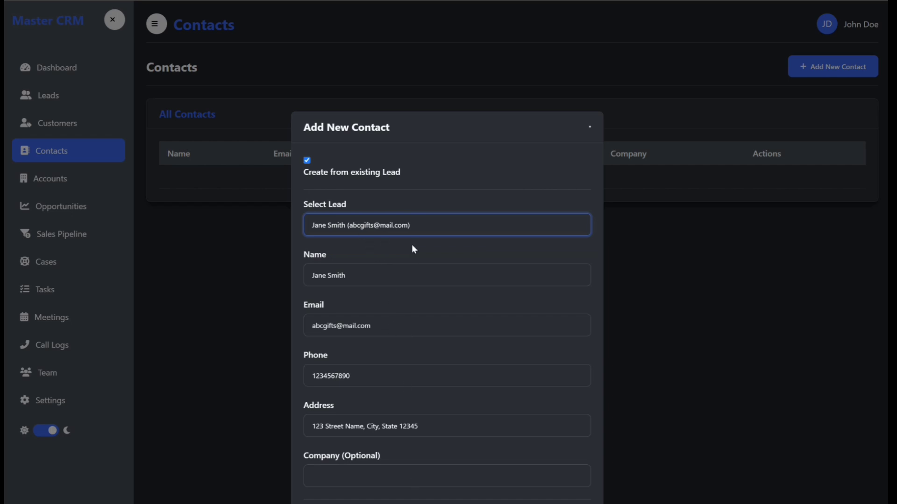
# Enter company 'ABC Gifts Shop', fixing the typos, and save the contact.
pyautogui.click(380, 472)
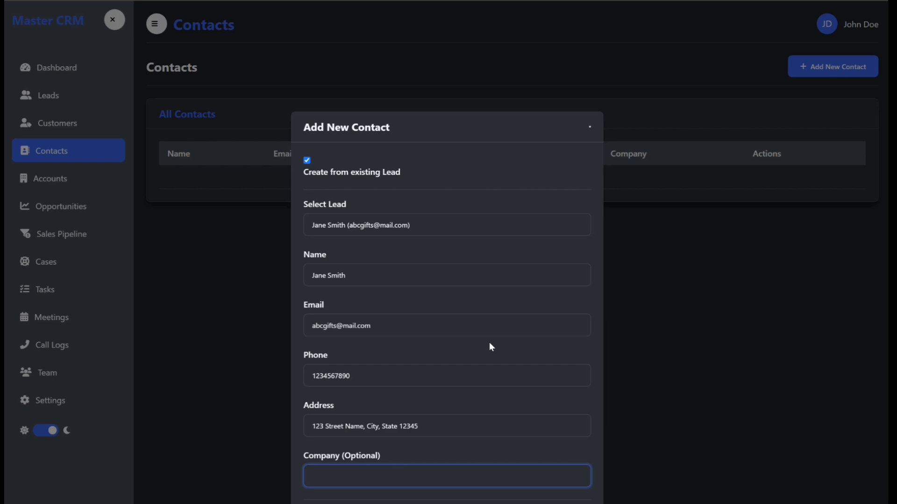
pyautogui.write('ABC Cifts SHOP')
pyautogui.press('BackSpace')
pyautogui.press('BackSpace')
pyautogui.press('BackSpace')
pyautogui.write('HOP')
pyautogui.press('BackSpace')
pyautogui.press('BackSpace')
pyautogui.press('BackSpace')
pyautogui.write('hop')
pyautogui.press('Return')
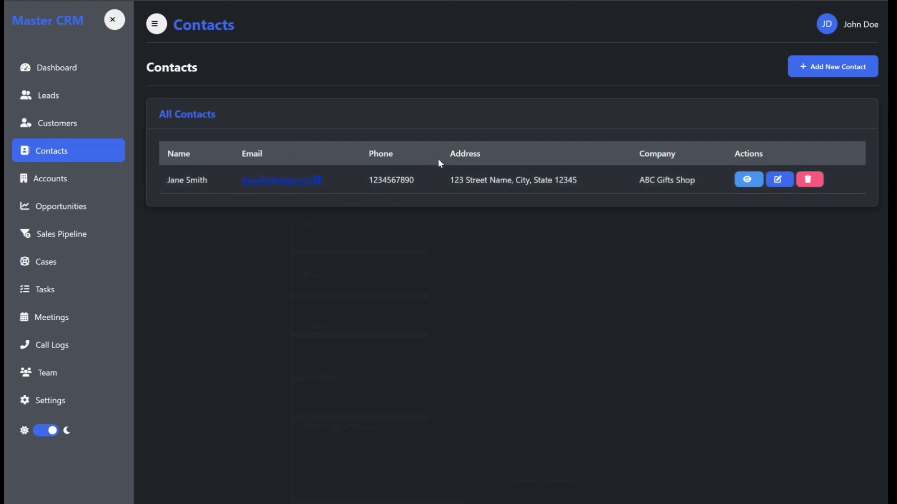
# Review the ABC Gifts Shop contact's details and edit form without changes, then go to Accounts.
pyautogui.click(843, 68)
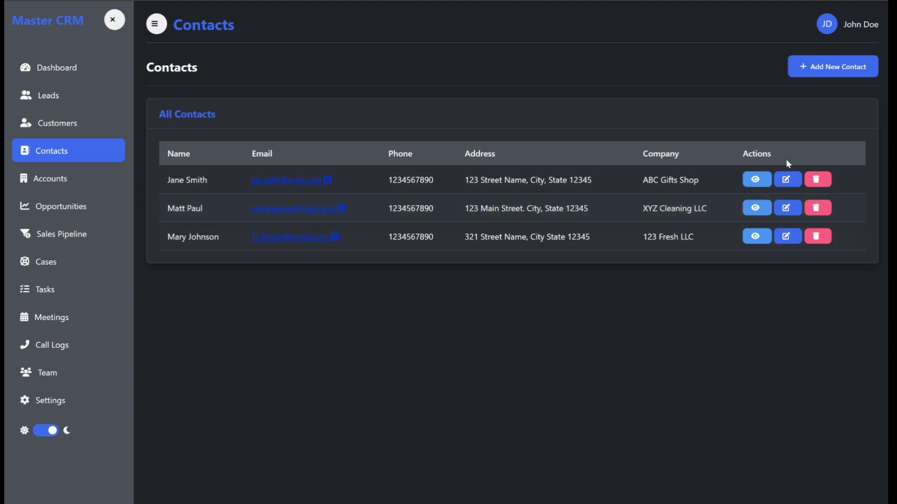
pyautogui.click(754, 180)
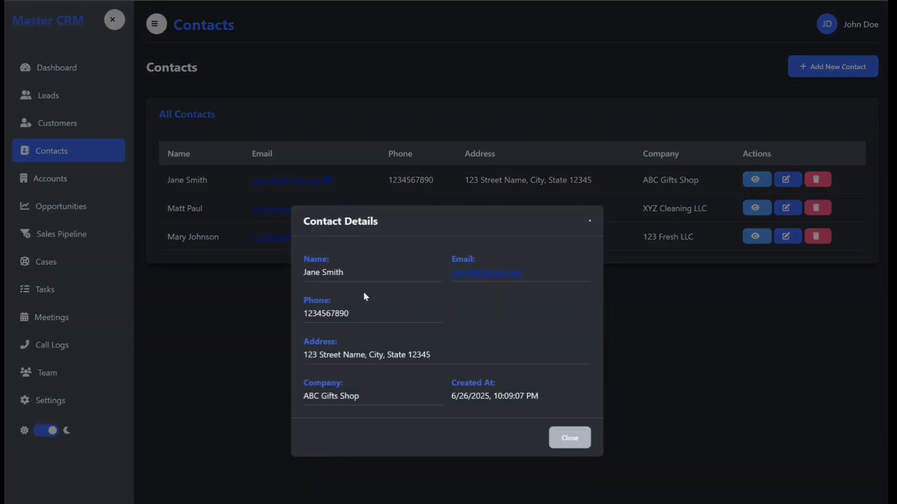
pyautogui.click(571, 438)
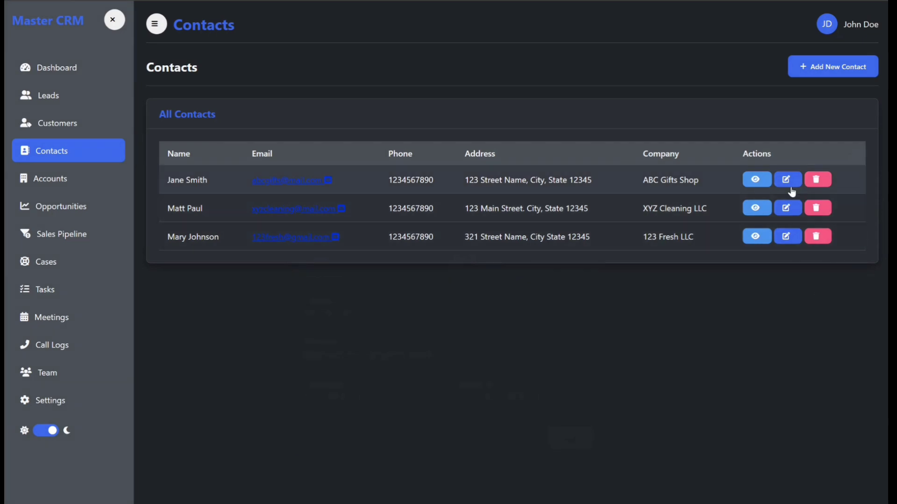
pyautogui.click(785, 185)
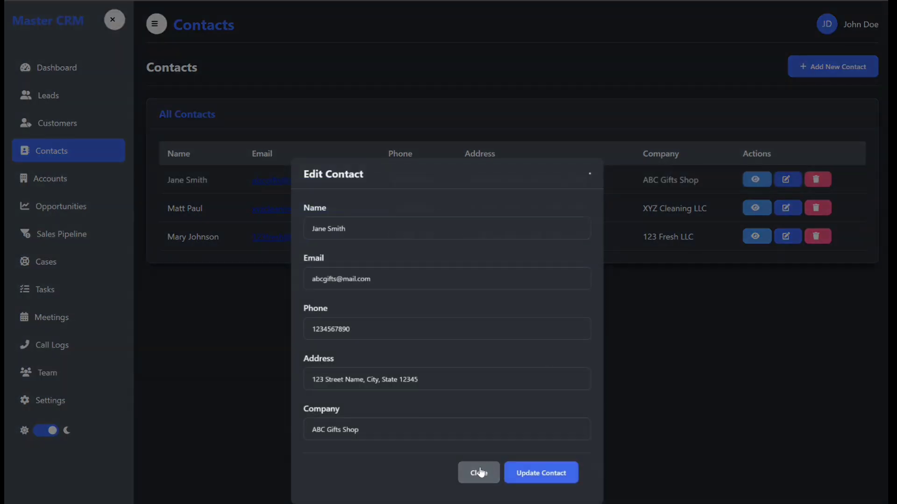
pyautogui.click(475, 474)
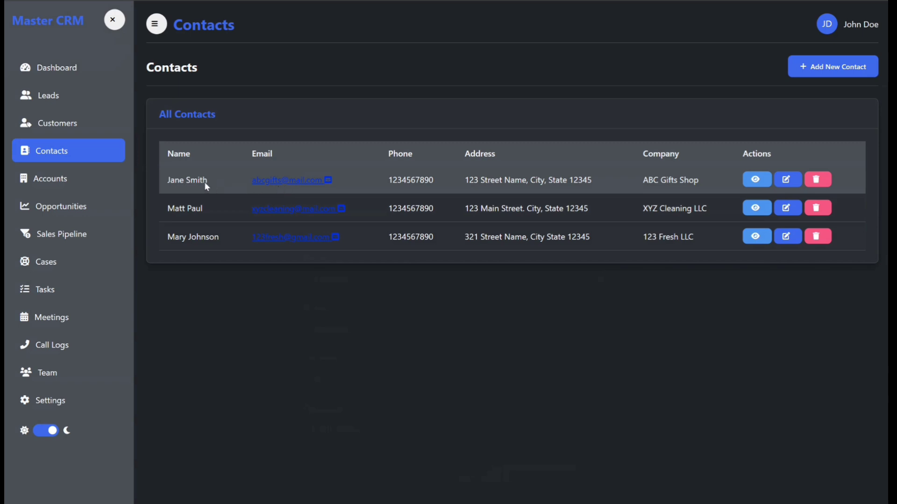
pyautogui.click(64, 184)
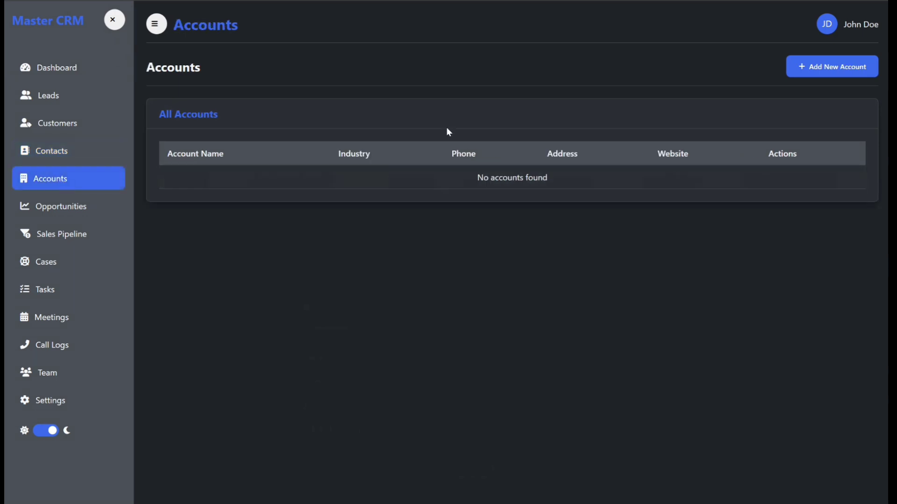
pyautogui.click(814, 66)
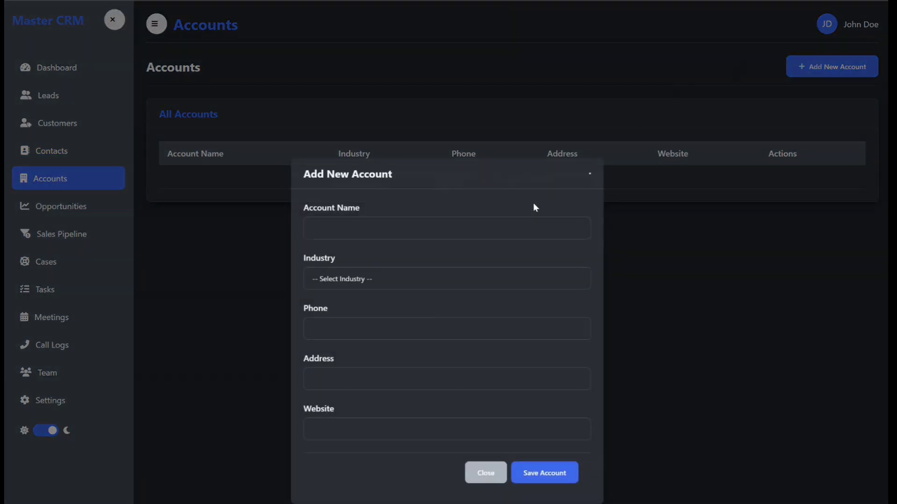
pyautogui.click(429, 228)
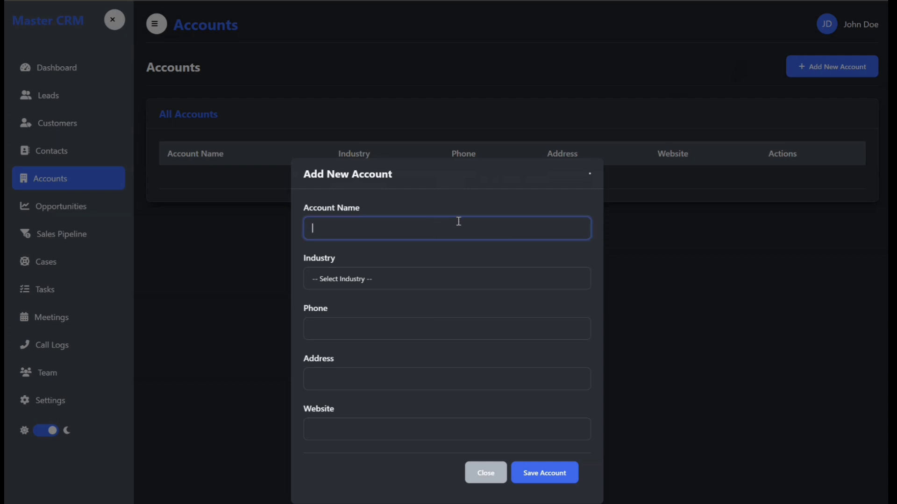
pyautogui.write('ABC Gift Shop')
pyautogui.click(400, 282)
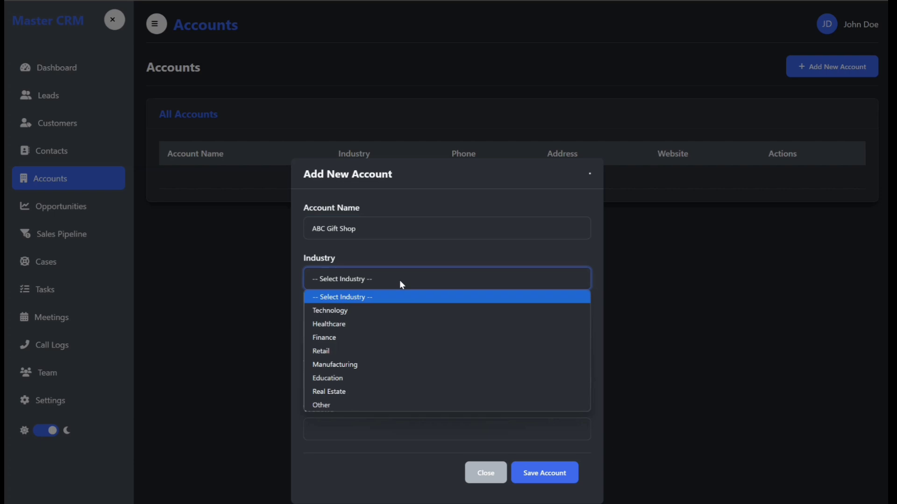
pyautogui.click(364, 351)
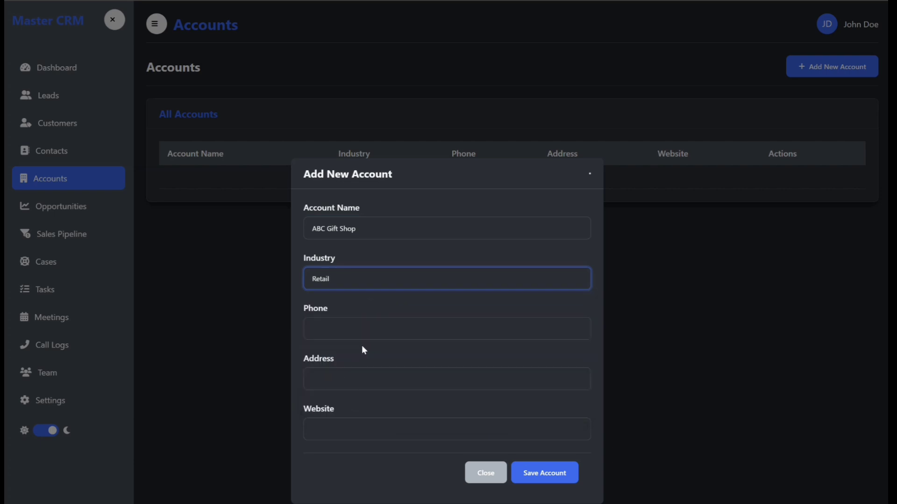
pyautogui.click(391, 329)
pyautogui.write('1234')
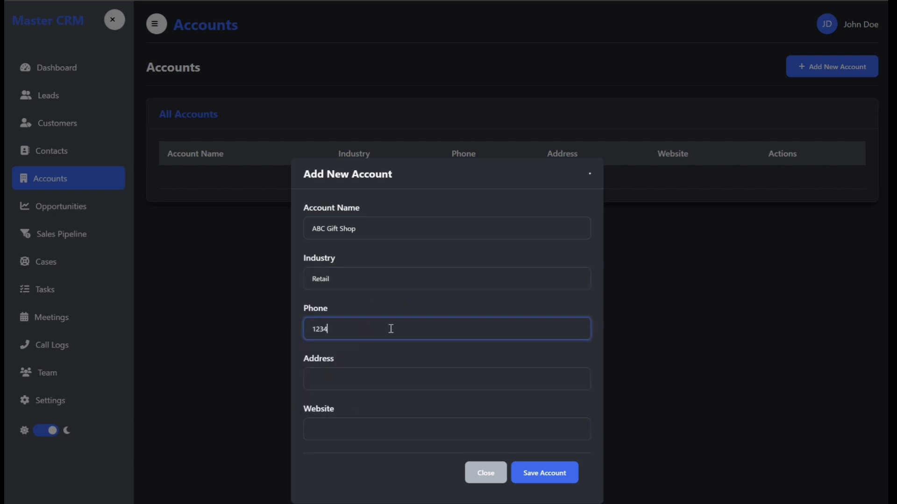
pyautogui.write('56789')
pyautogui.click(375, 372)
pyautogui.write('123')
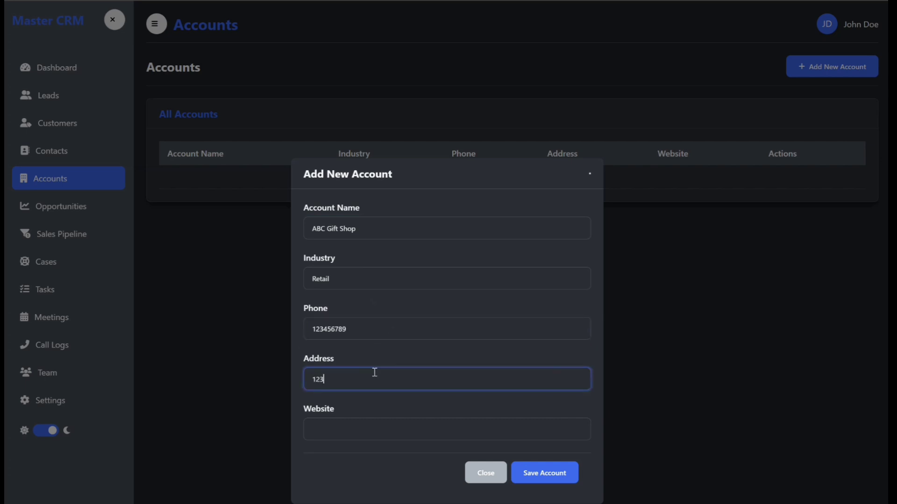
pyautogui.write('4')
pyautogui.write(' Street Name, CityState 12345,')
pyautogui.click(437, 430)
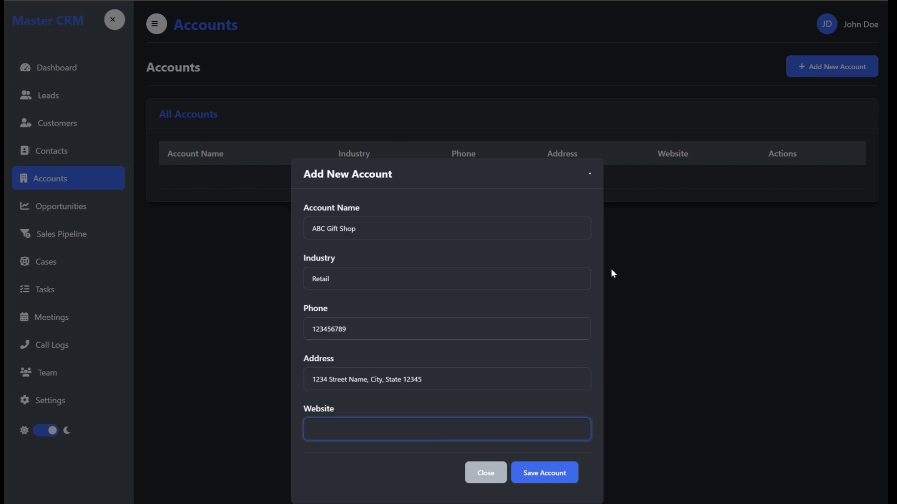
pyautogui.write('https://abcgiftshop.com')
pyautogui.click(535, 481)
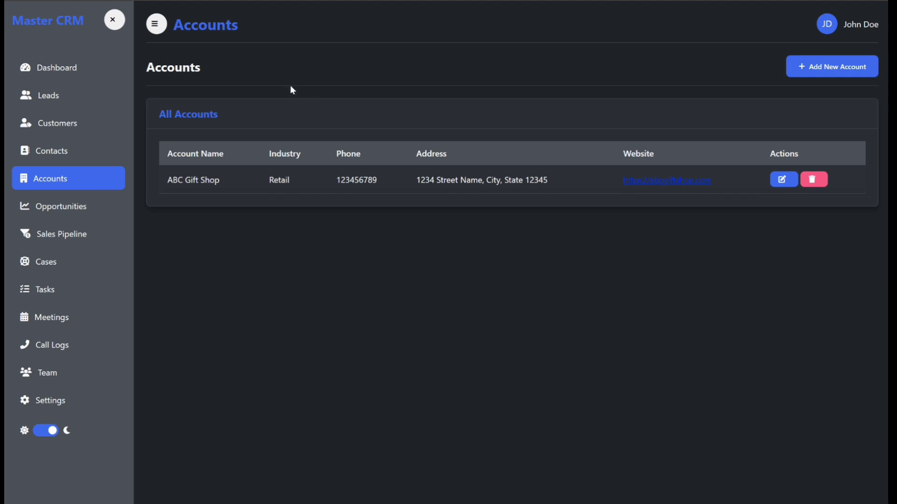
# Start an opportunity from the ABC Gifts Shop contact, named 'ABC Gifts Shop Opportunity'.
pyautogui.click(70, 213)
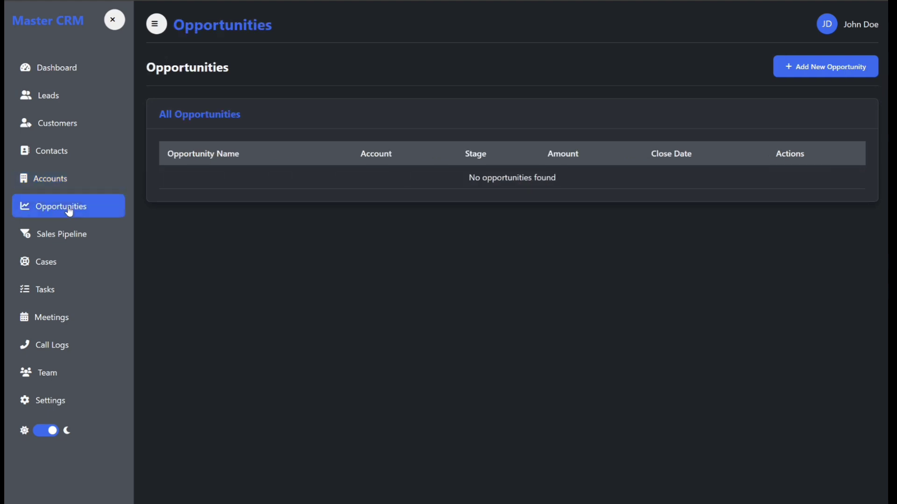
pyautogui.click(796, 65)
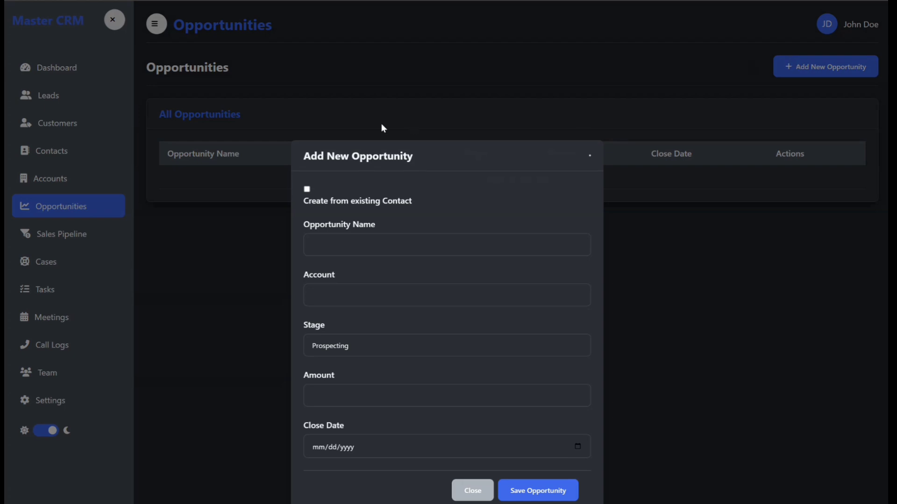
pyautogui.click(307, 190)
pyautogui.click(382, 226)
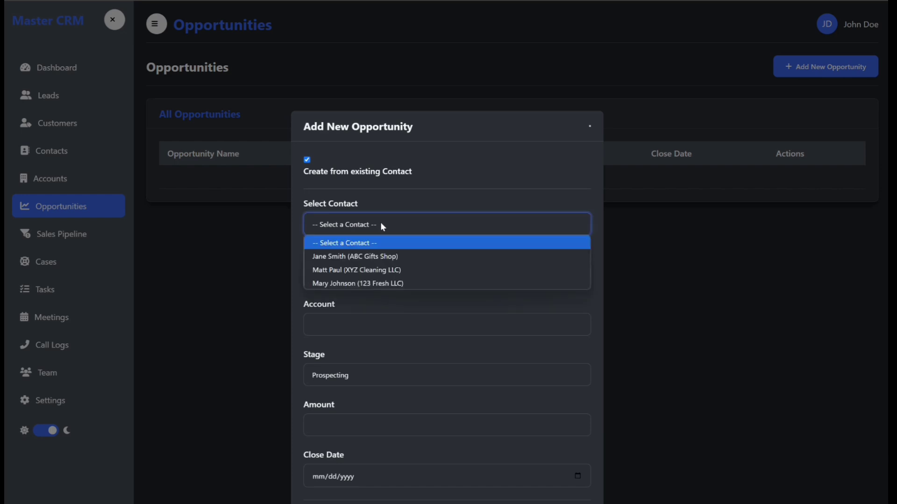
pyautogui.click(367, 258)
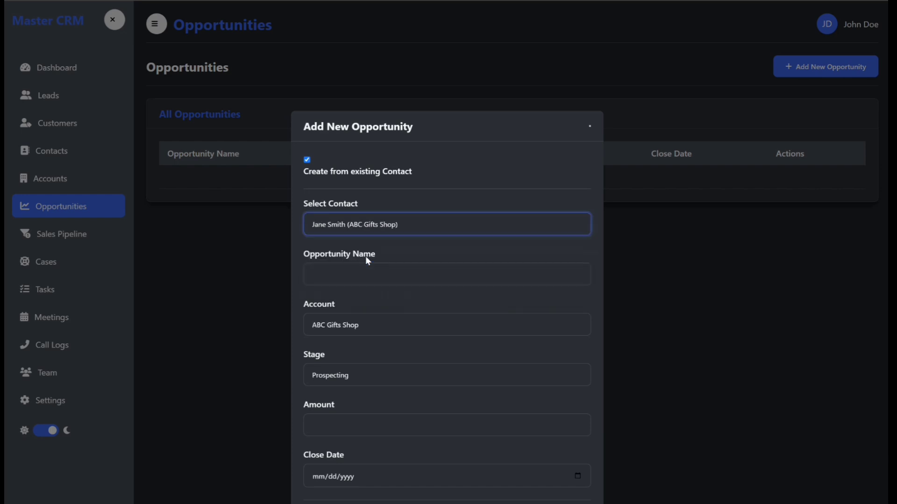
pyautogui.click(343, 271)
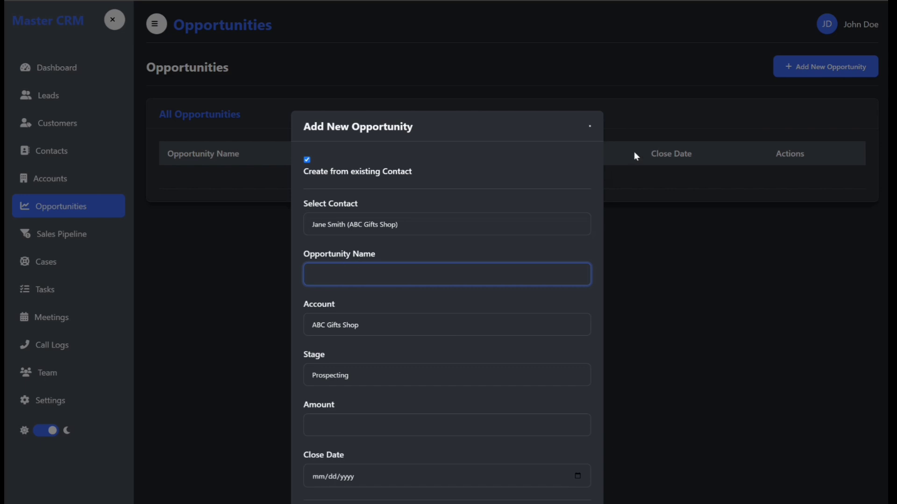
pyautogui.write('ABC')
pyautogui.write('Gifts Shop Opportunity')
# Save the opportunity at Prospecting, amount 400, close date 06/30/2025, then view the Dashboard.
pyautogui.click(361, 374)
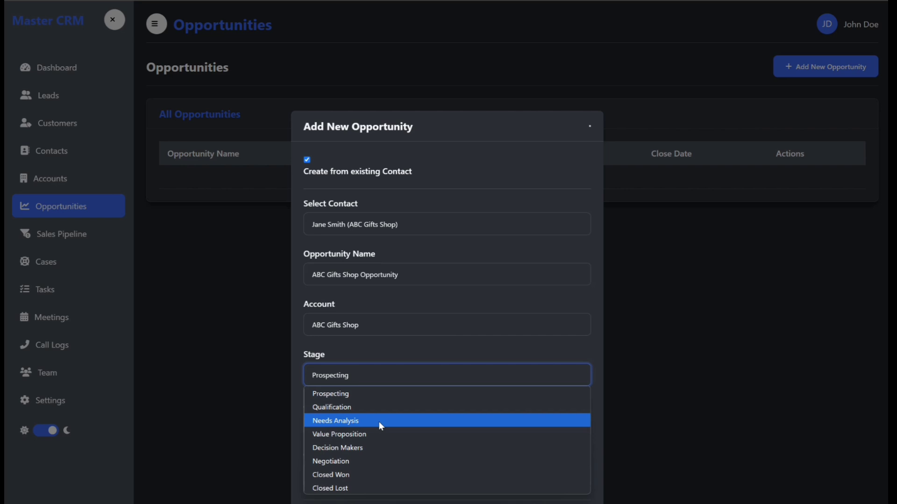
pyautogui.click(405, 394)
pyautogui.click(434, 423)
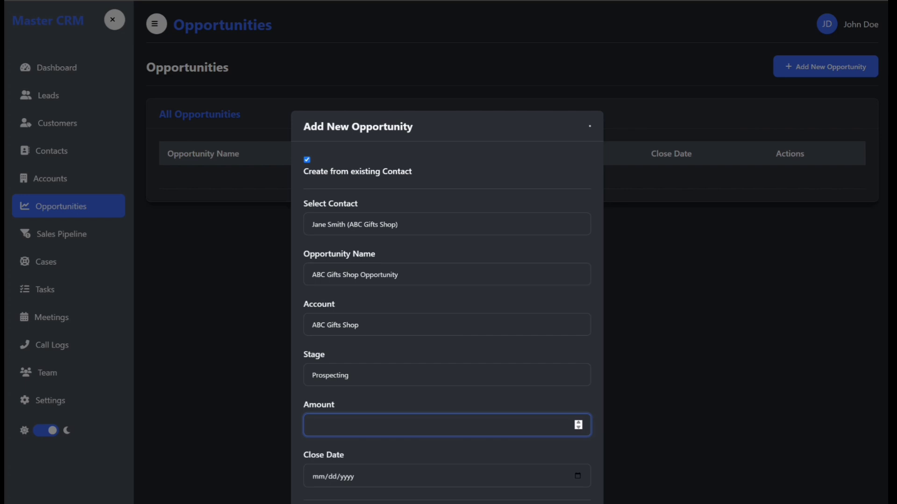
pyautogui.write('400')
pyautogui.click(579, 476)
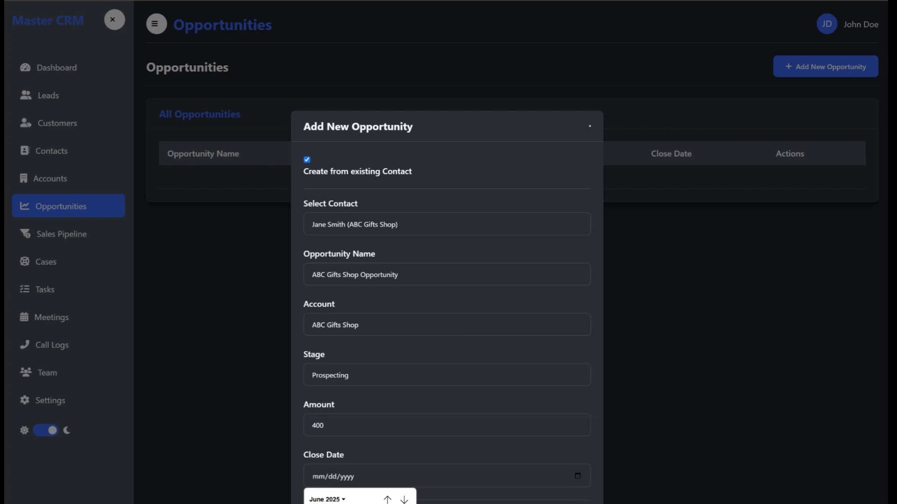
pyautogui.click(328, 503)
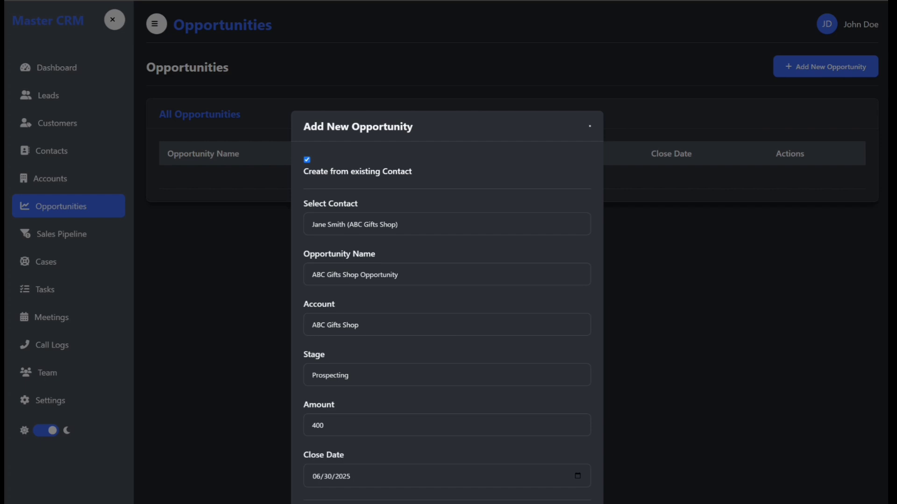
pyautogui.click(558, 503)
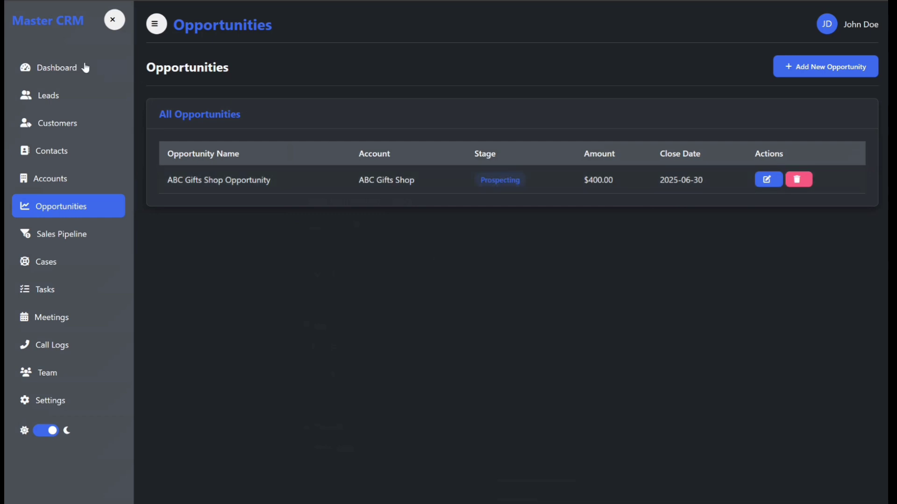
pyautogui.click(59, 71)
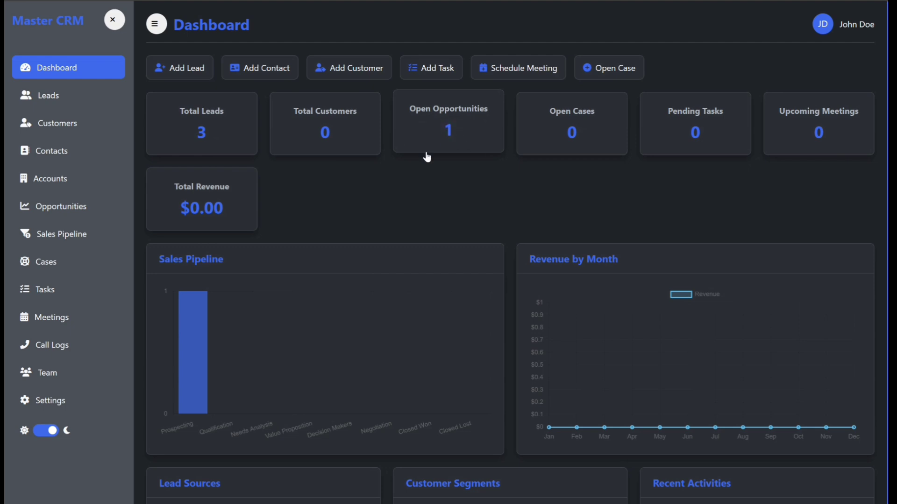
pyautogui.moveTo(196, 333)
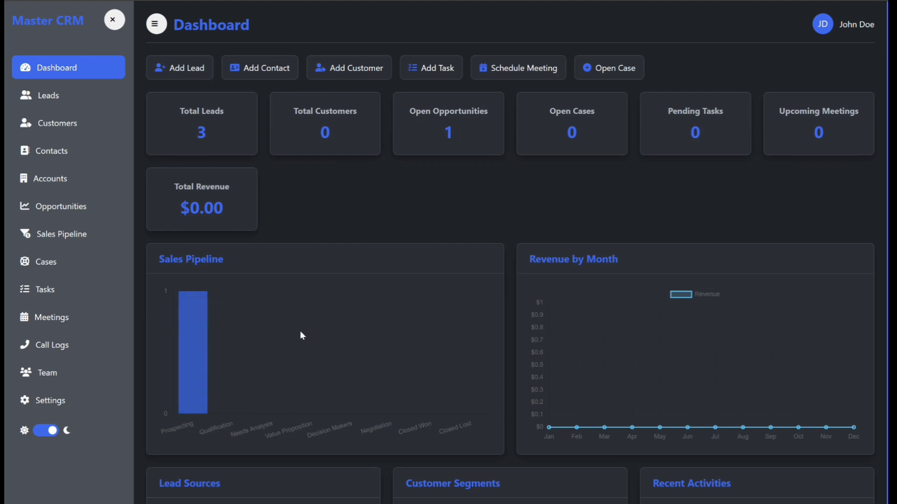
pyautogui.scroll(-2, 296, 335)
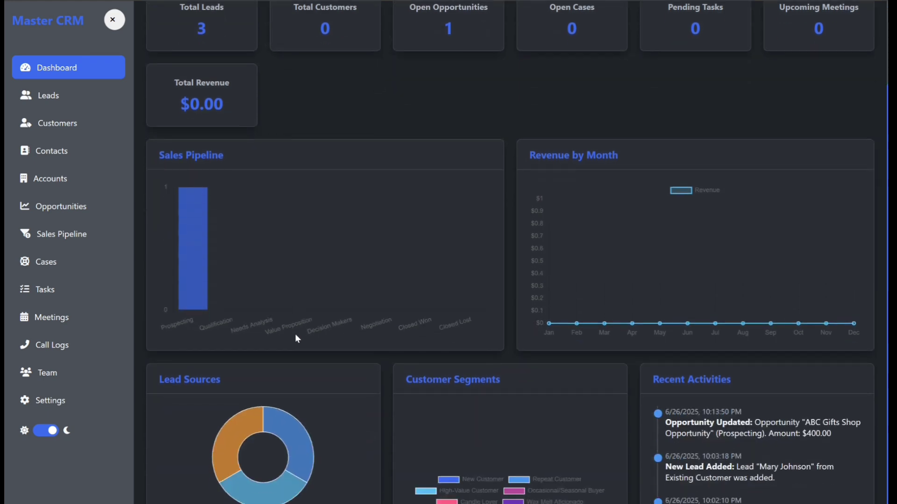
pyautogui.scroll(-2, 247, 482)
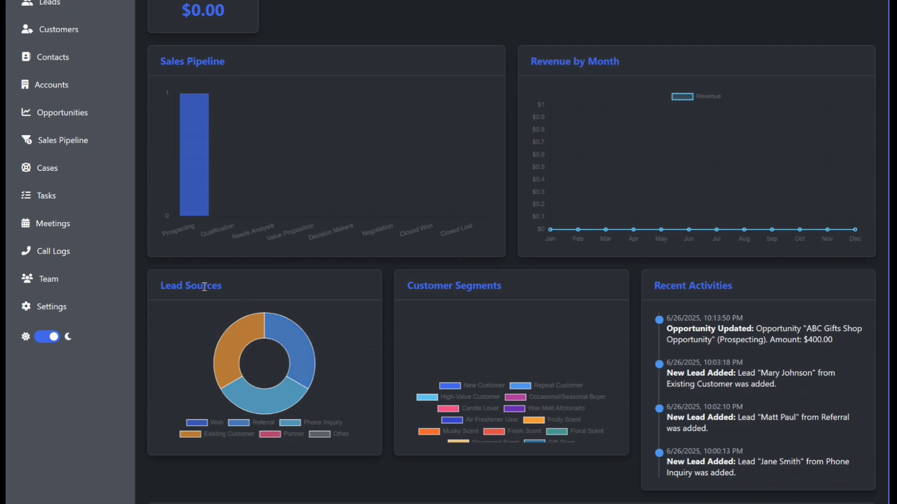
pyautogui.moveTo(243, 327)
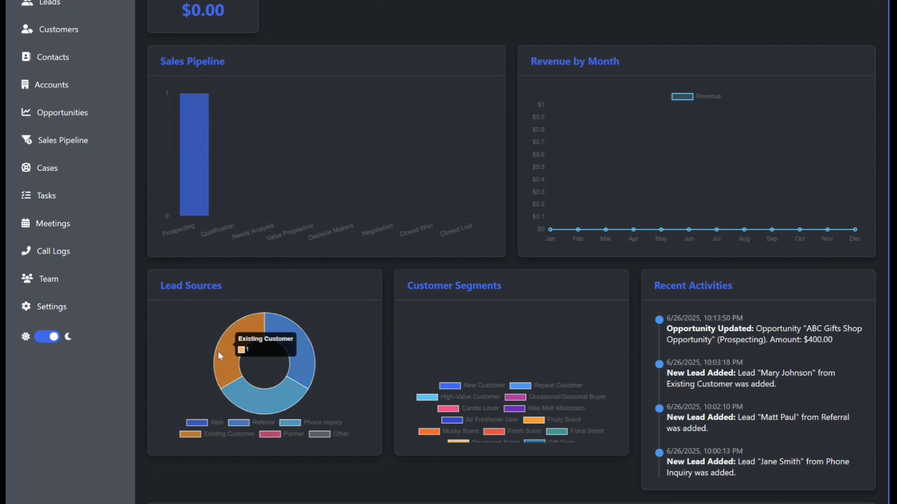
pyautogui.moveTo(283, 336)
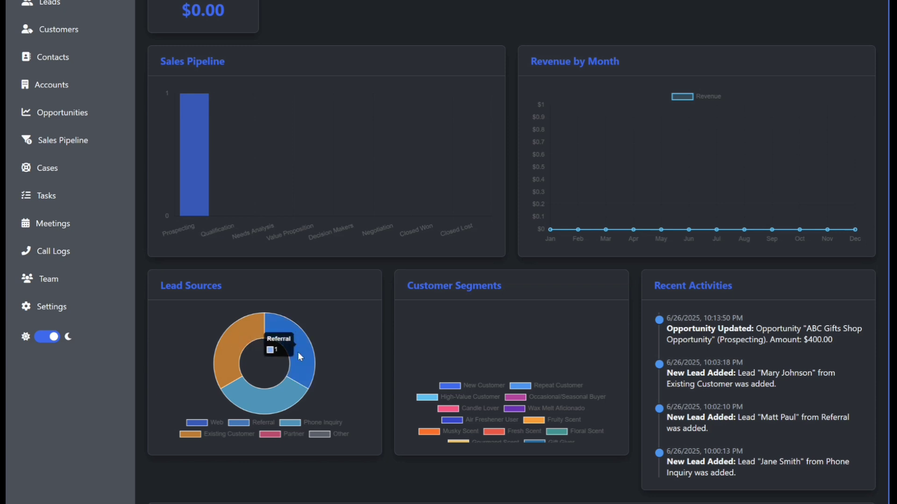
pyautogui.moveTo(268, 403)
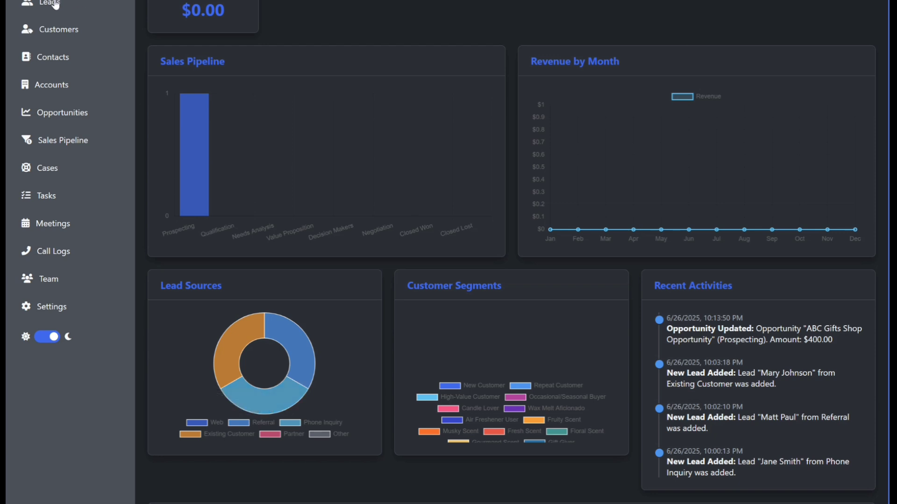
pyautogui.moveTo(235, 388)
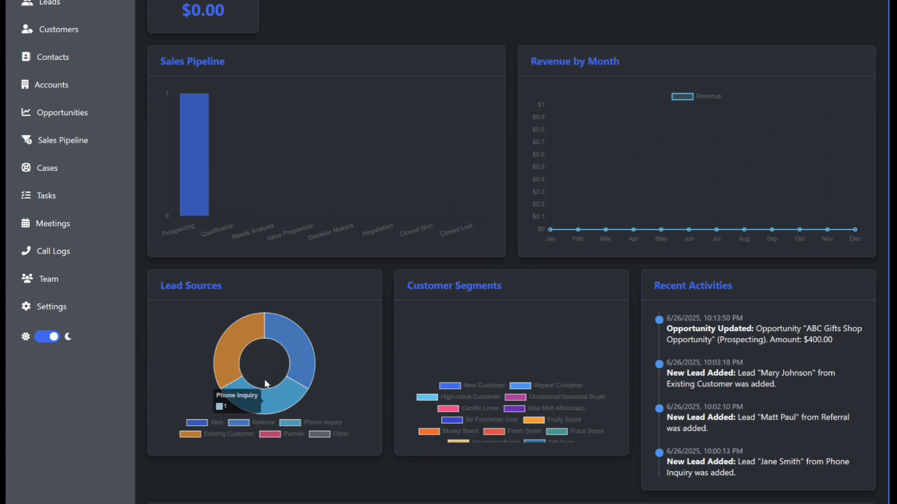
# Glance at Leads, scroll through the dashboard charts, then reopen the Leads list.
pyautogui.click(57, 6)
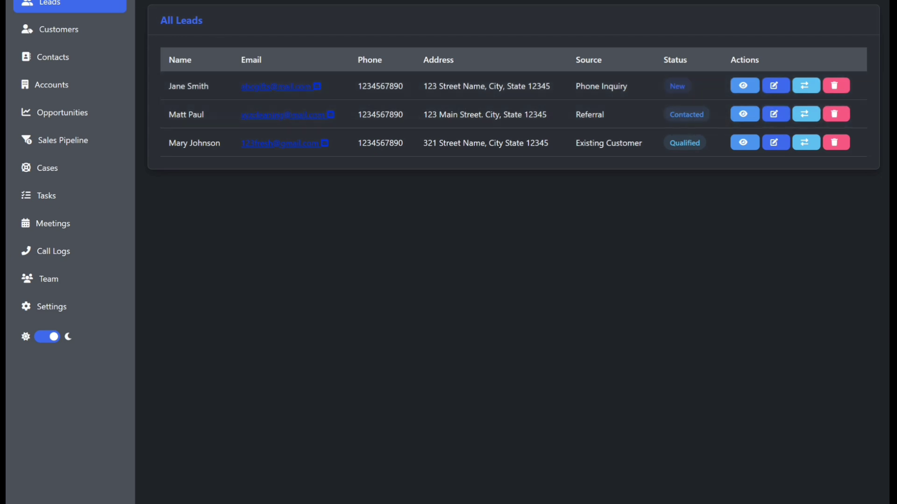
pyautogui.click(56, 0)
pyautogui.scroll(-2, 282, 445)
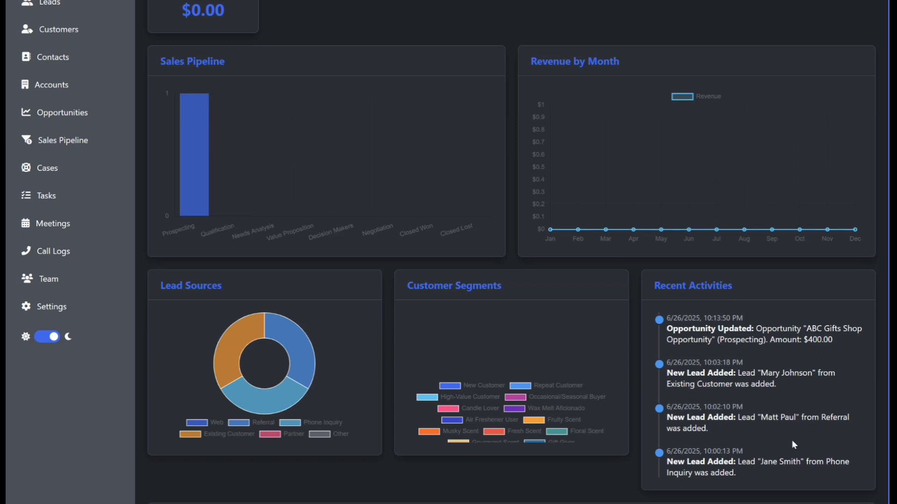
pyautogui.scroll(-2, 768, 404)
pyautogui.scroll(4, 775, 392)
pyautogui.scroll(-2, 780, 385)
pyautogui.click(50, 4)
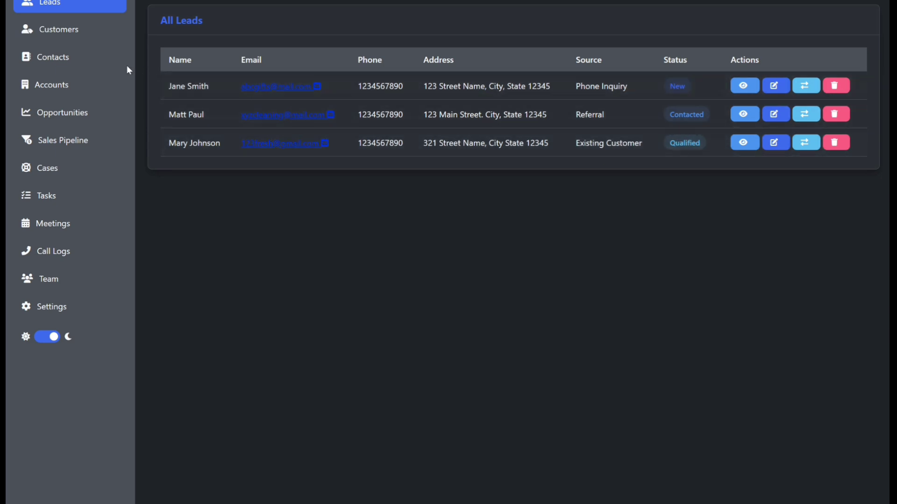
# Add 'XYZ Cleaning LLC Opportunity' from its contact: Closed Won, $500, closing 2025-06-26.
pyautogui.click(68, 116)
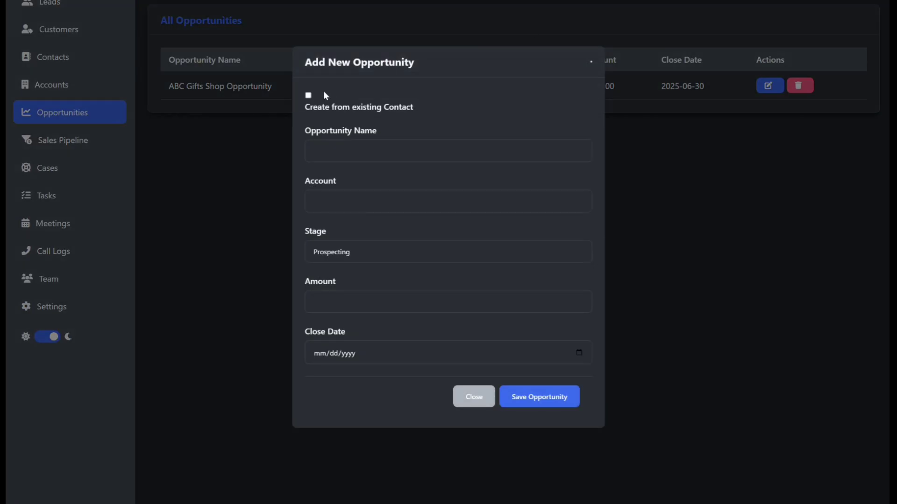
pyautogui.click(308, 96)
pyautogui.click(338, 131)
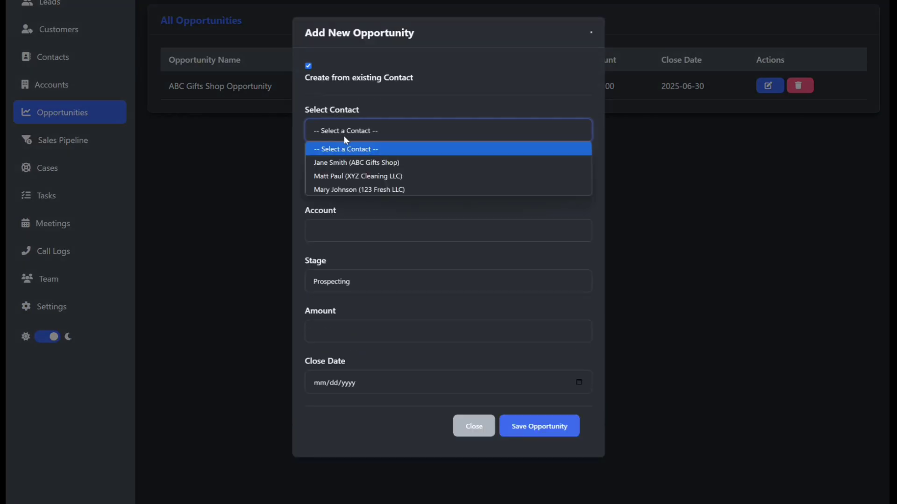
pyautogui.click(352, 182)
pyautogui.click(360, 183)
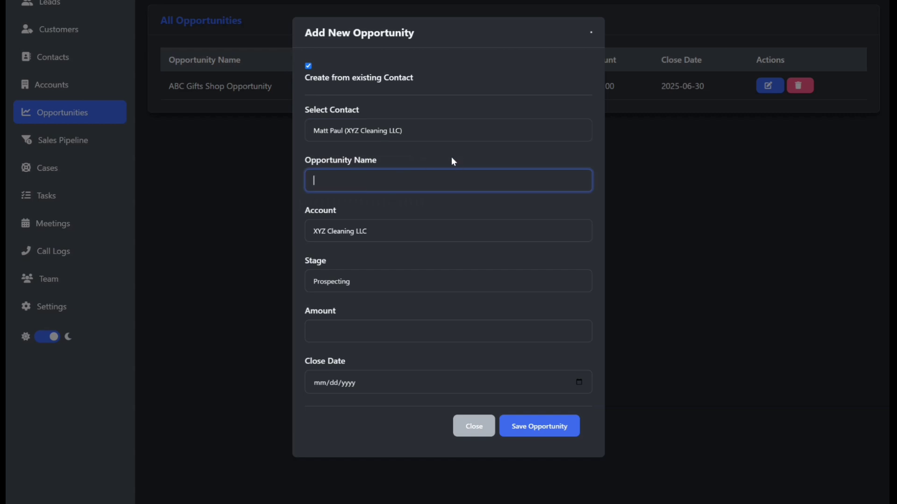
pyautogui.write('XYZ Cleaning LLC Opportunity')
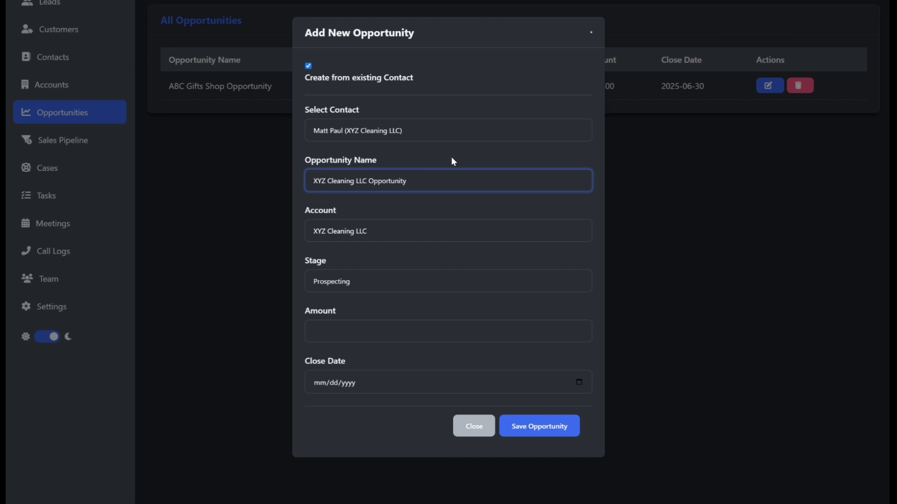
pyautogui.click(355, 281)
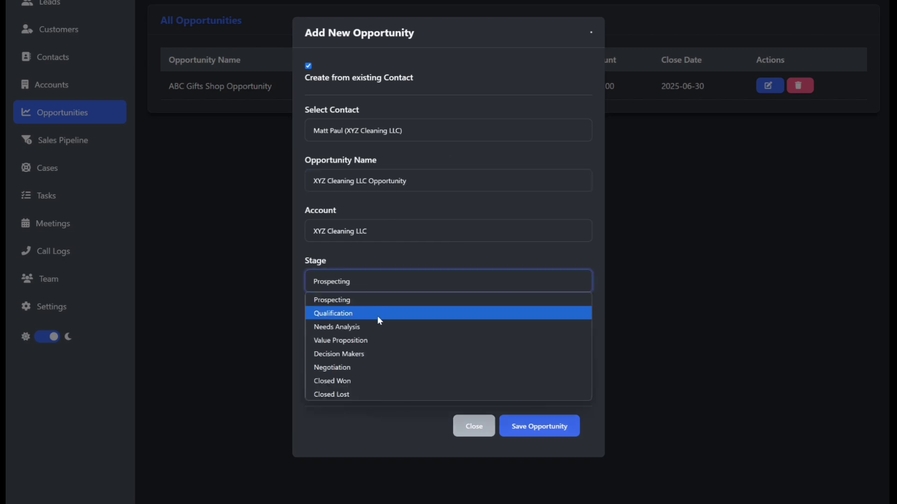
pyautogui.click(353, 381)
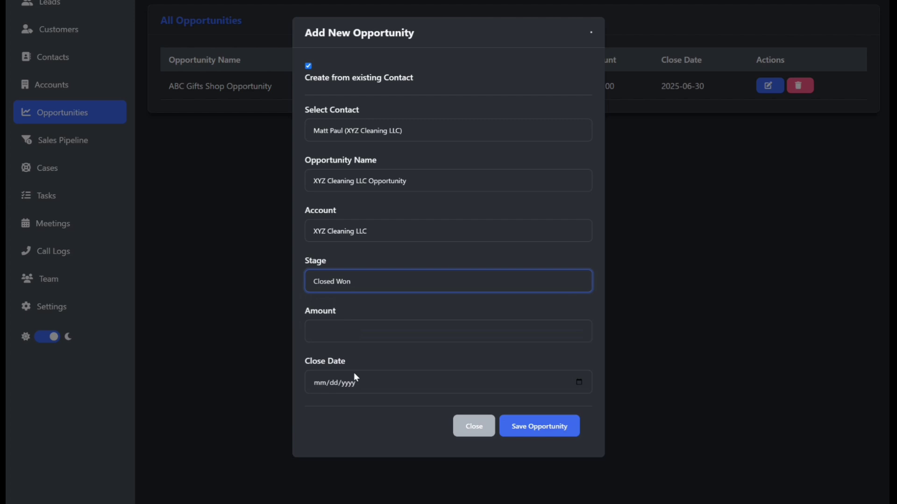
pyautogui.click(369, 332)
pyautogui.write('500')
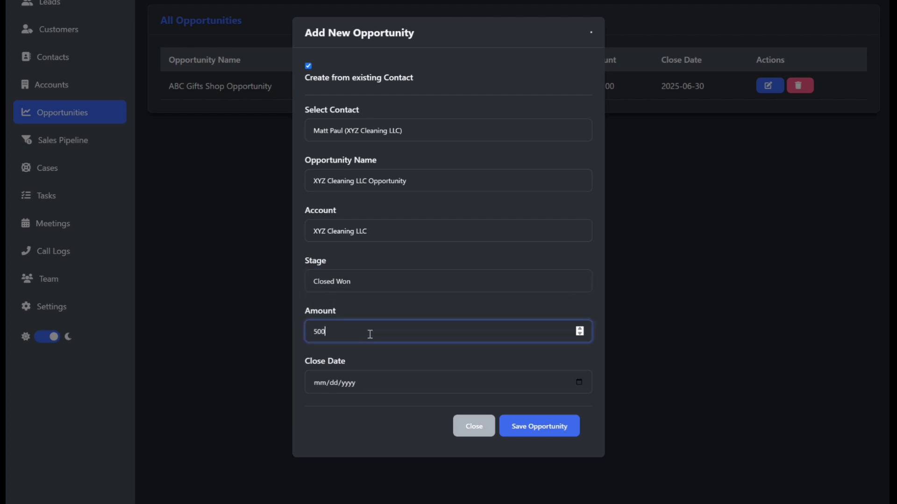
pyautogui.click(581, 380)
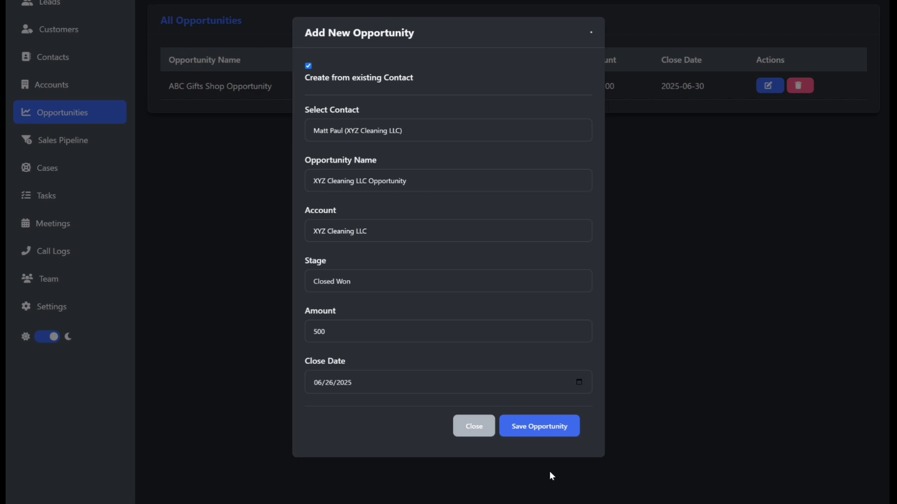
pyautogui.click(538, 430)
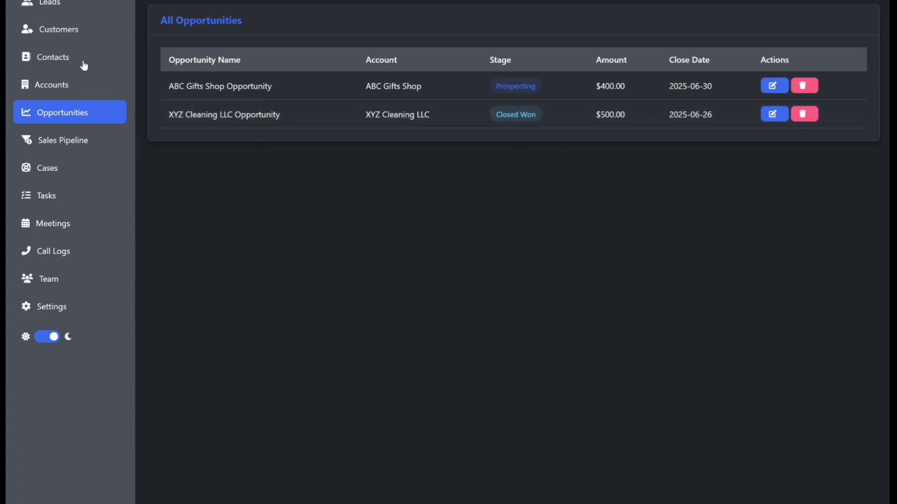
# Convert the Referral lead to a customer with company XYZ Cleaning LLC, segment Home Decor Store.
pyautogui.click(56, 33)
pyautogui.click(56, 5)
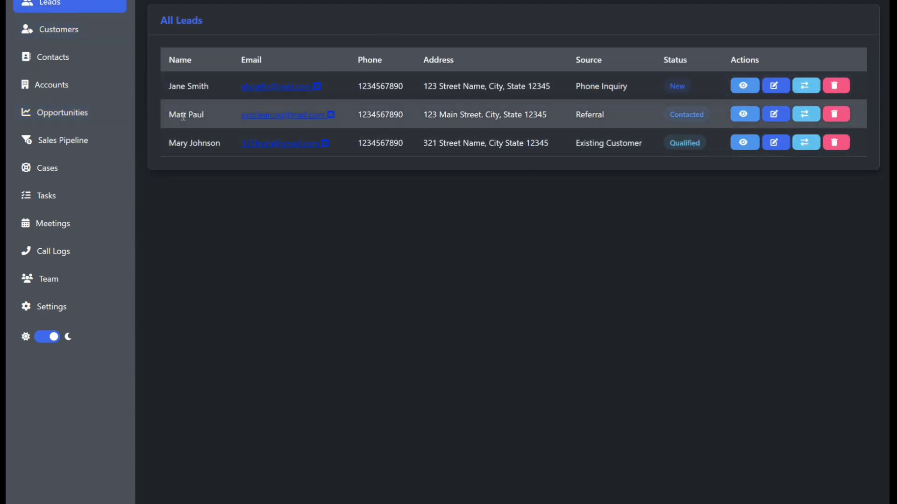
pyautogui.click(806, 117)
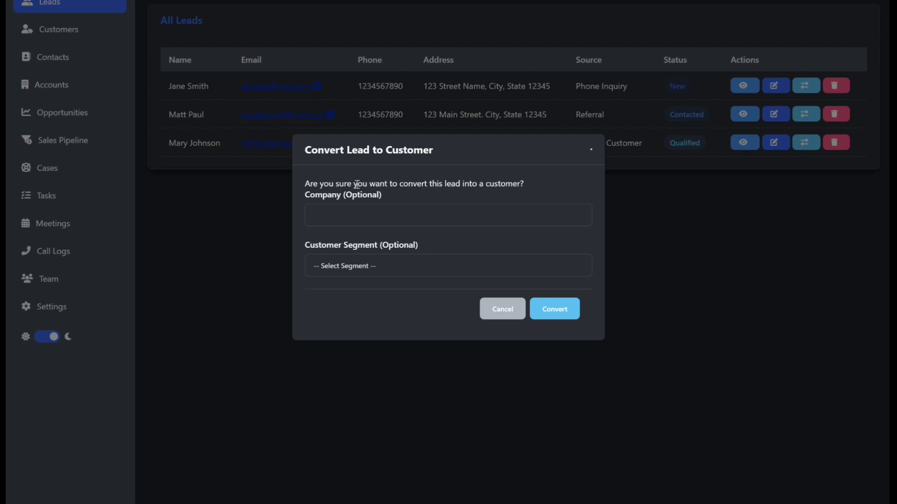
pyautogui.click(342, 216)
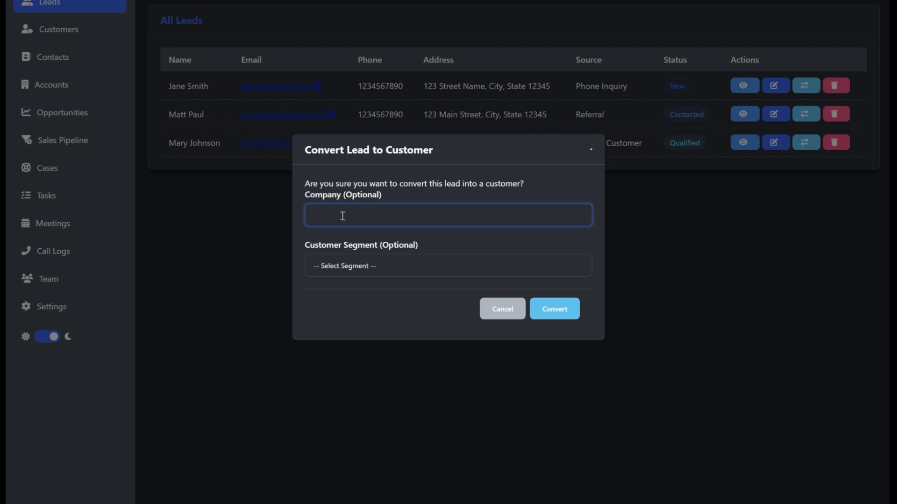
pyautogui.write('xyz')
pyautogui.write('Cleaning LLC')
pyautogui.click(369, 265)
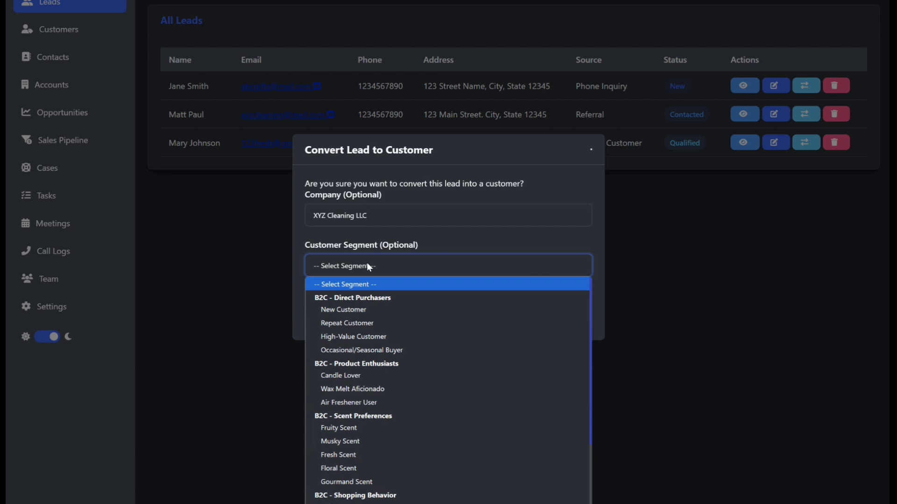
pyautogui.scroll(-2, 346, 305)
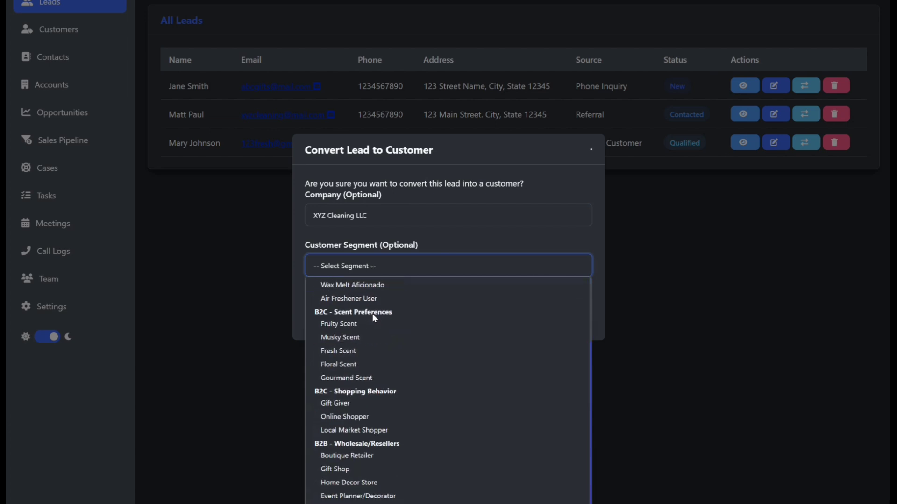
pyautogui.scroll(-1, 372, 313)
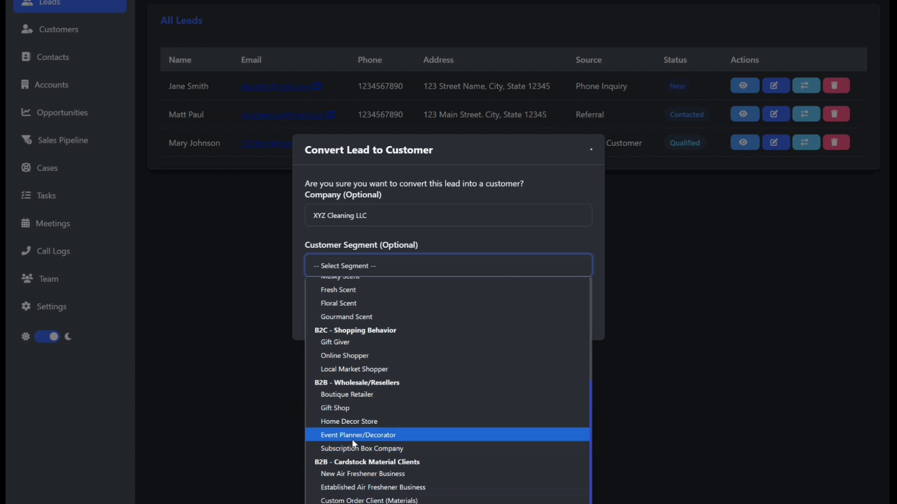
pyautogui.click(352, 422)
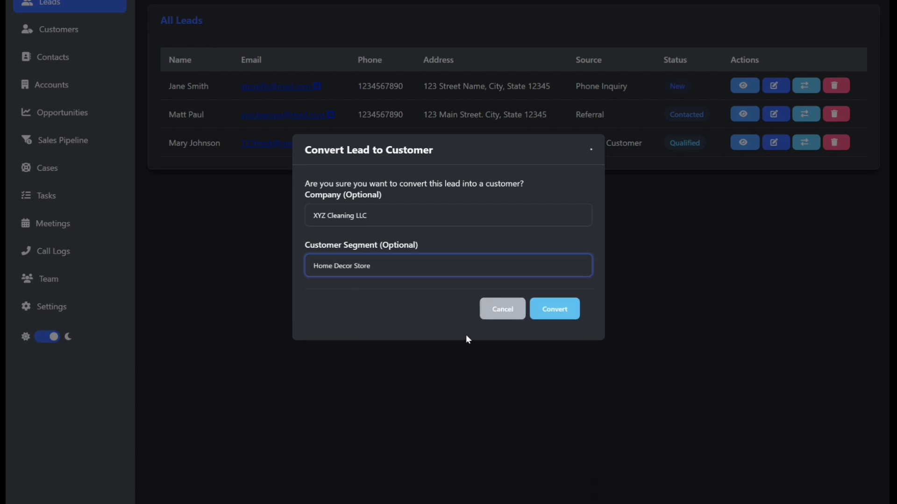
pyautogui.click(555, 310)
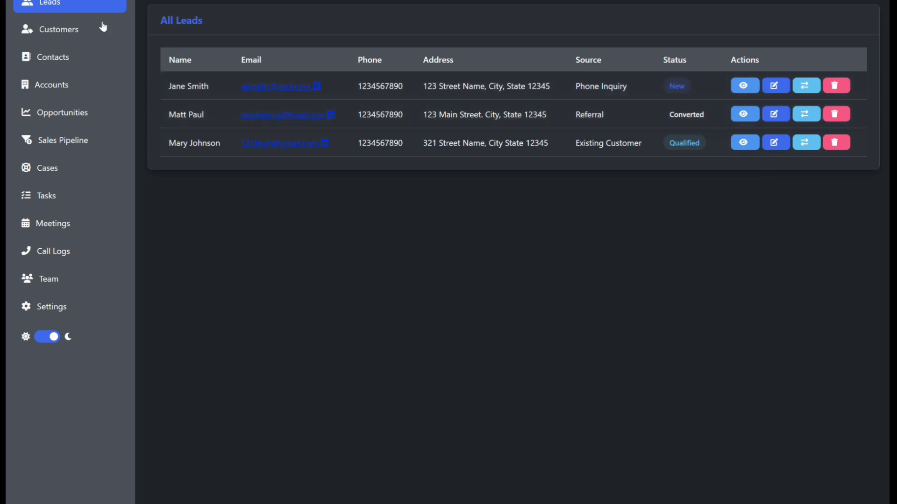
pyautogui.click(55, 30)
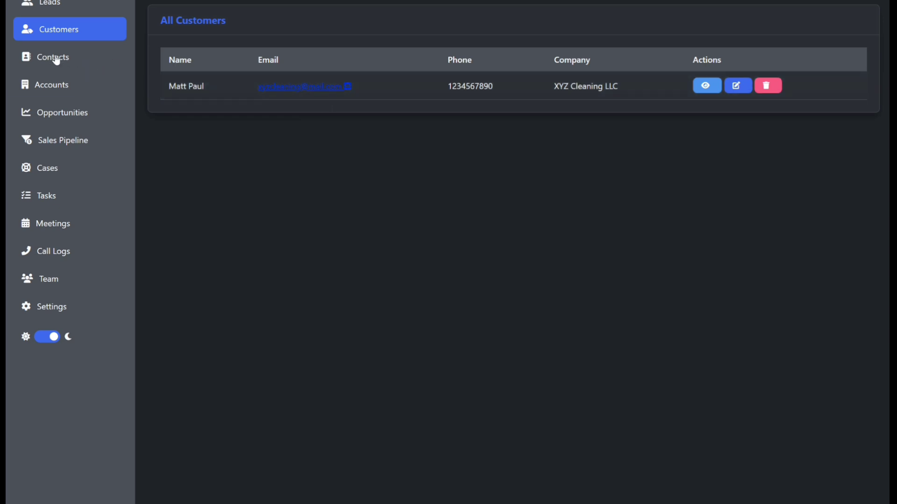
pyautogui.click(55, 4)
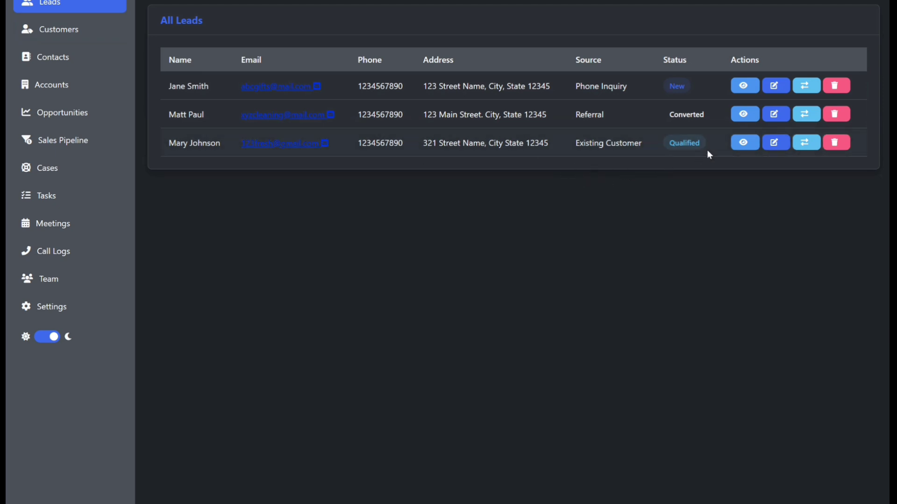
# Convert the Existing Customer lead with company 123 Fresh LLC and segment Boutique Retailer.
pyautogui.click(806, 141)
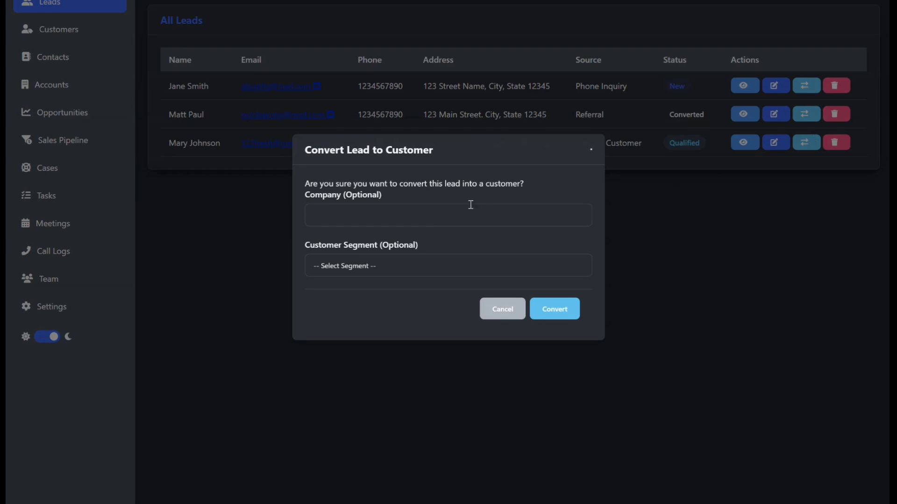
pyautogui.click(447, 210)
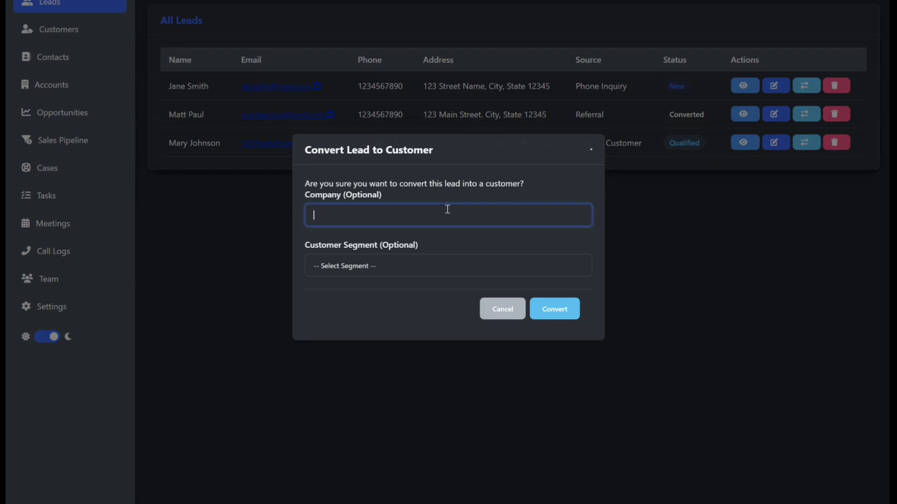
pyautogui.write('123 Fresh LLC')
pyautogui.click(400, 273)
pyautogui.scroll(-3, 419, 390)
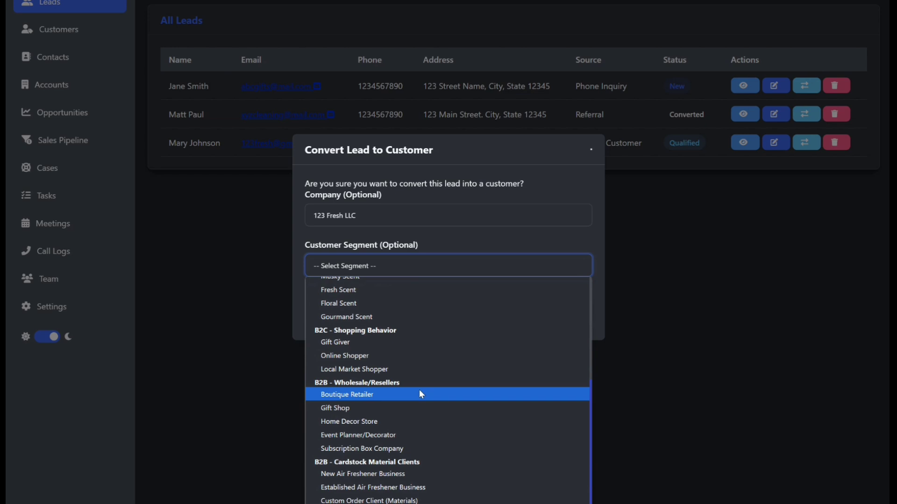
pyautogui.click(390, 400)
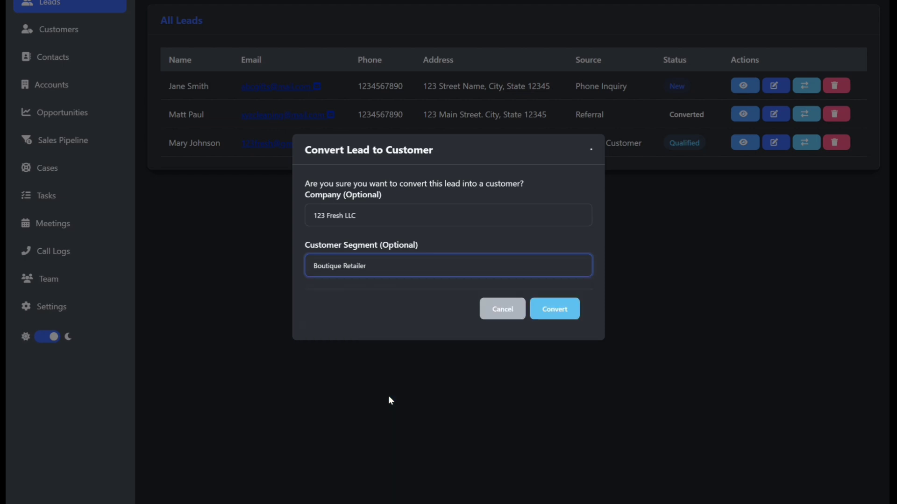
pyautogui.click(559, 310)
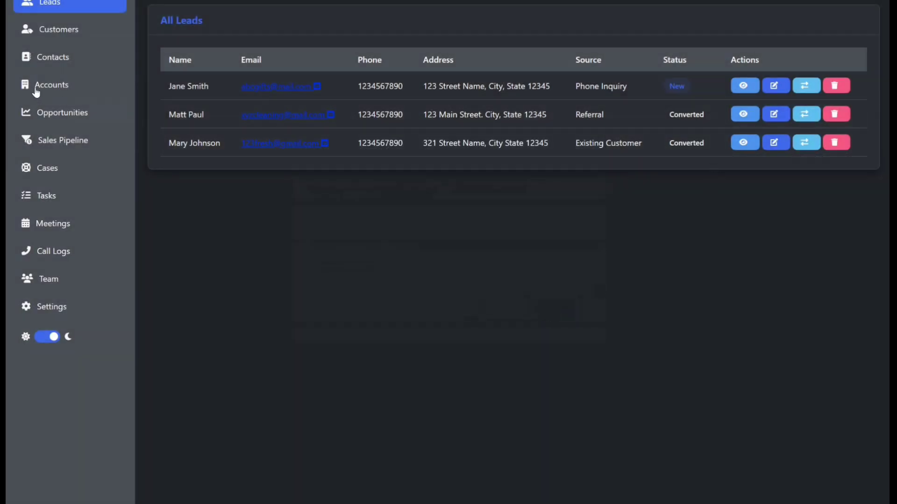
# Check the customers list, then on Accounts dismiss the Industry list and close the new-account form unsaved.
pyautogui.click(56, 29)
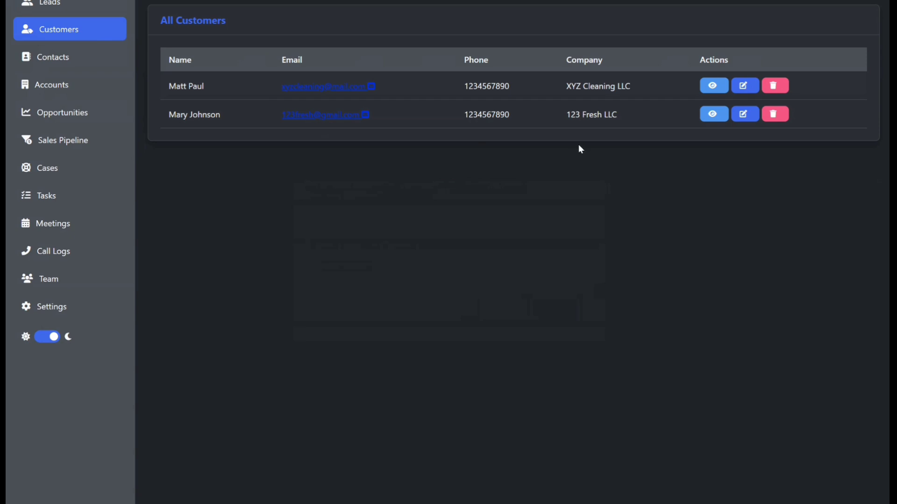
pyautogui.click(61, 86)
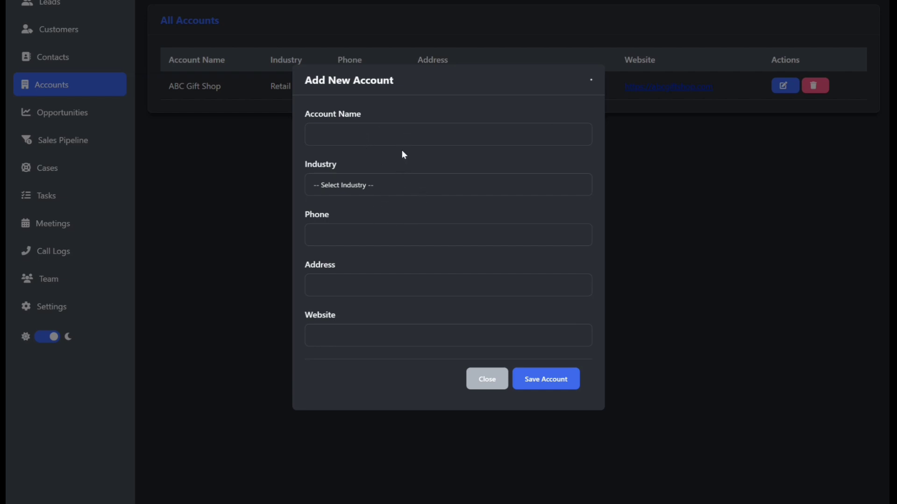
pyautogui.click(404, 186)
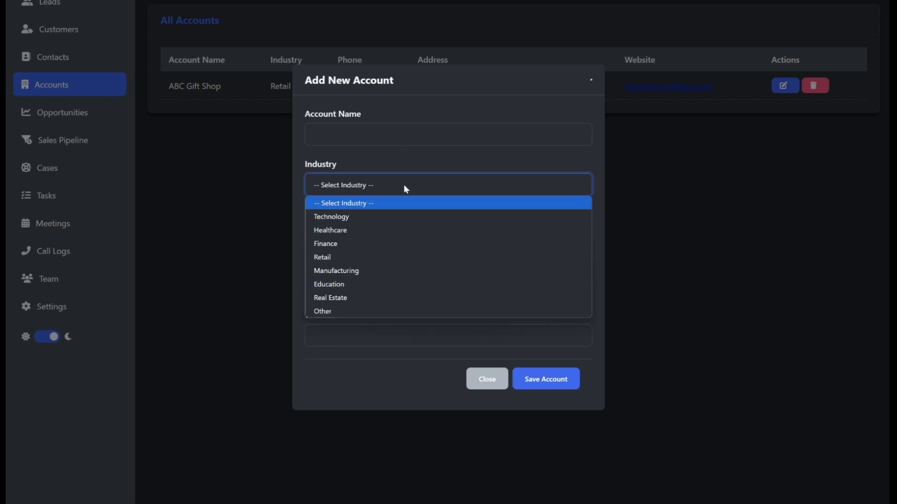
pyautogui.click(450, 153)
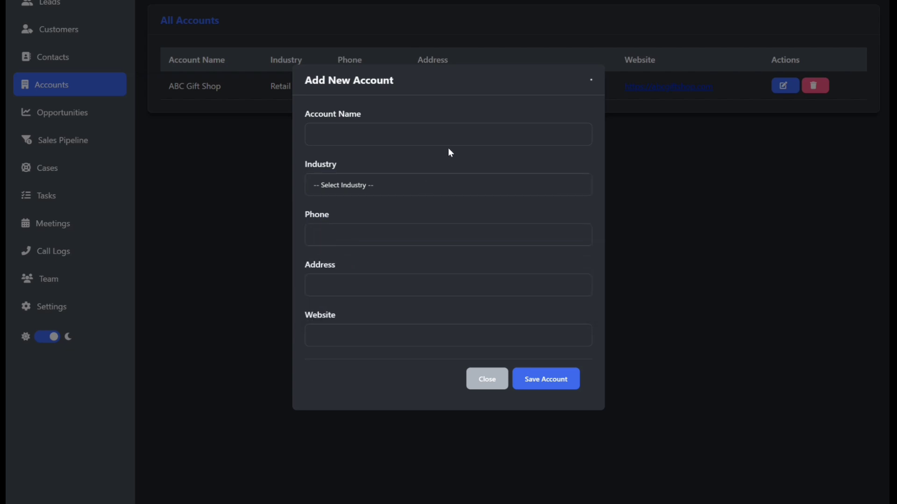
pyautogui.click(480, 381)
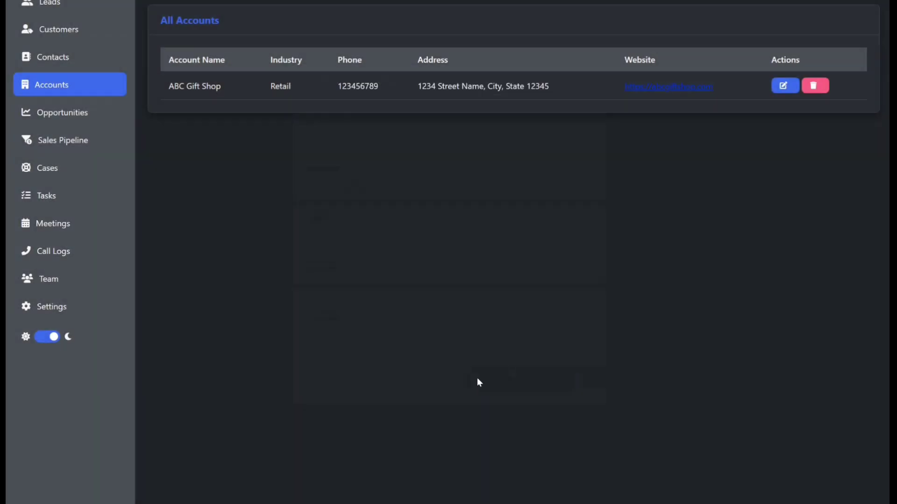
# Go to the Opportunities page and scroll up to its header.
pyautogui.click(62, 114)
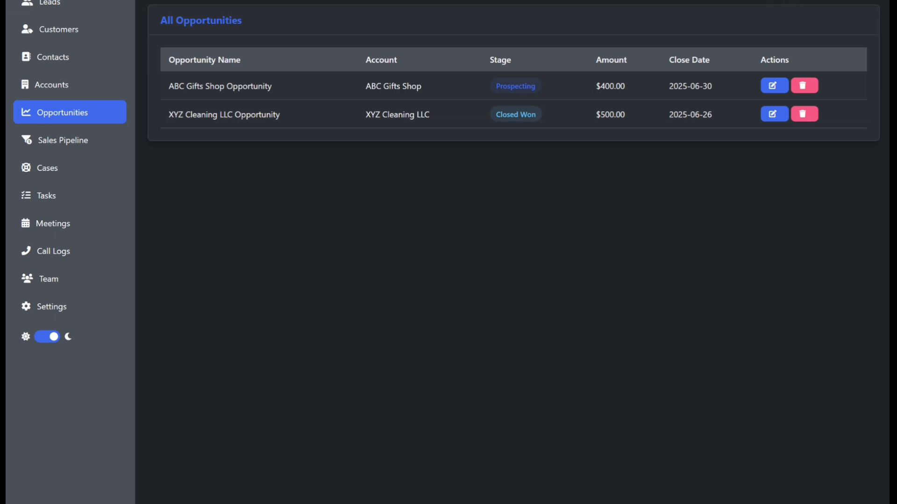
pyautogui.scroll(1, 819, 23)
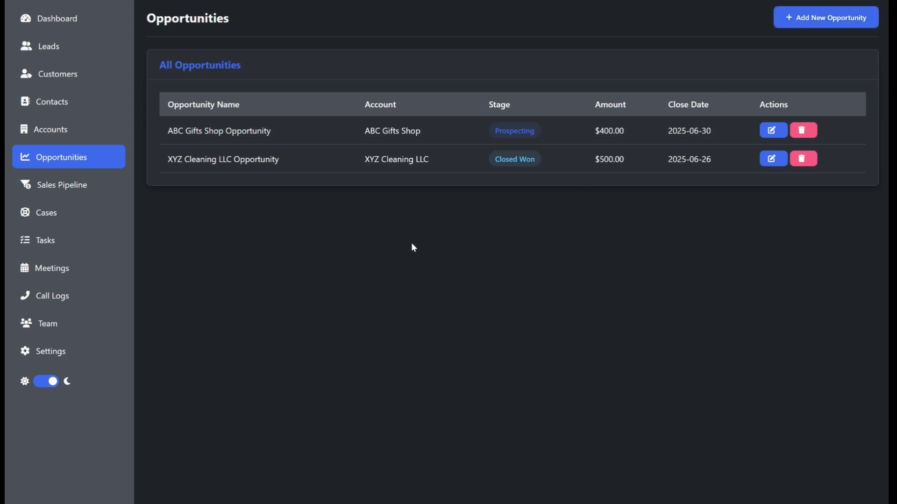
# Start a new opportunity based on the existing 123 Fresh LLC contact.
pyautogui.click(811, 27)
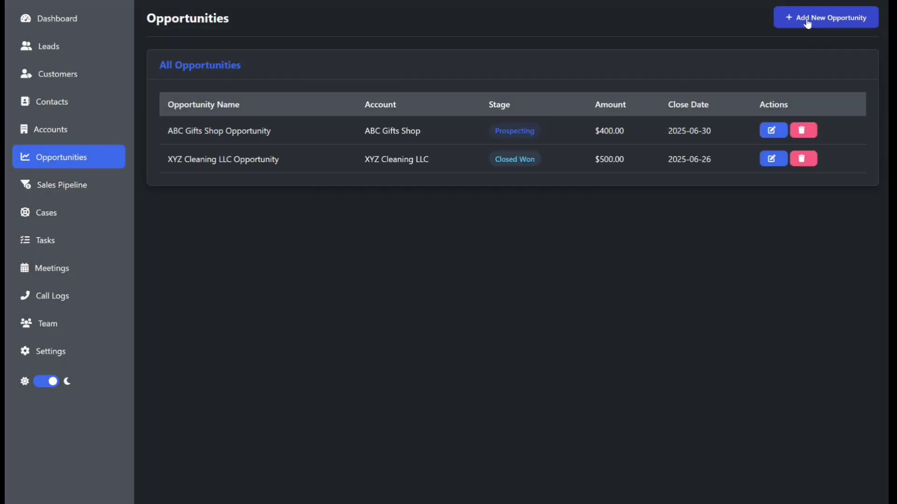
pyautogui.click(807, 24)
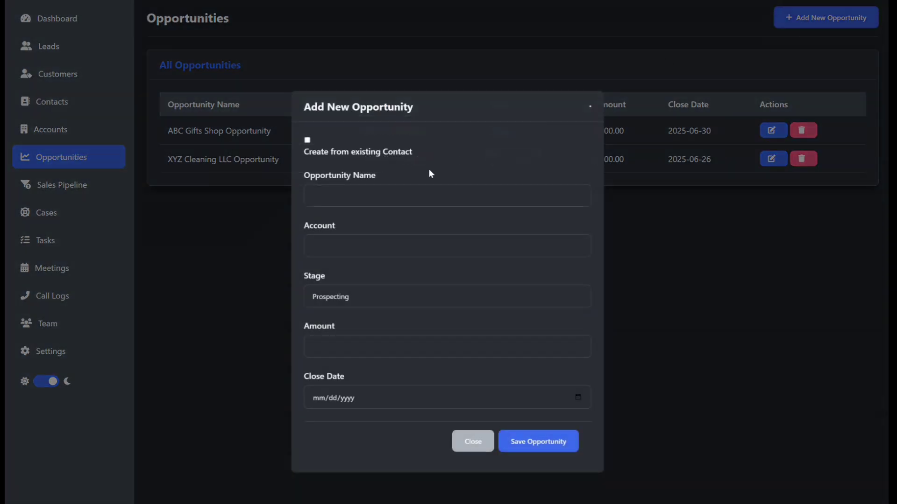
pyautogui.click(306, 137)
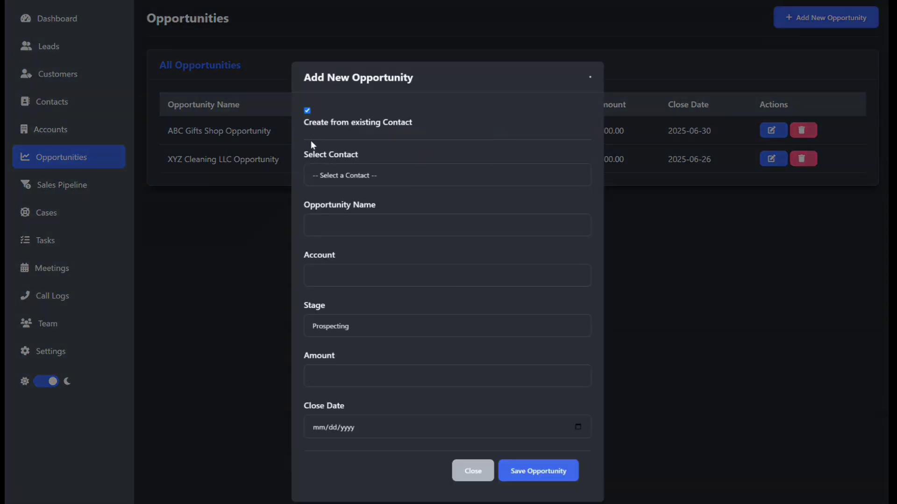
pyautogui.click(350, 174)
pyautogui.click(351, 234)
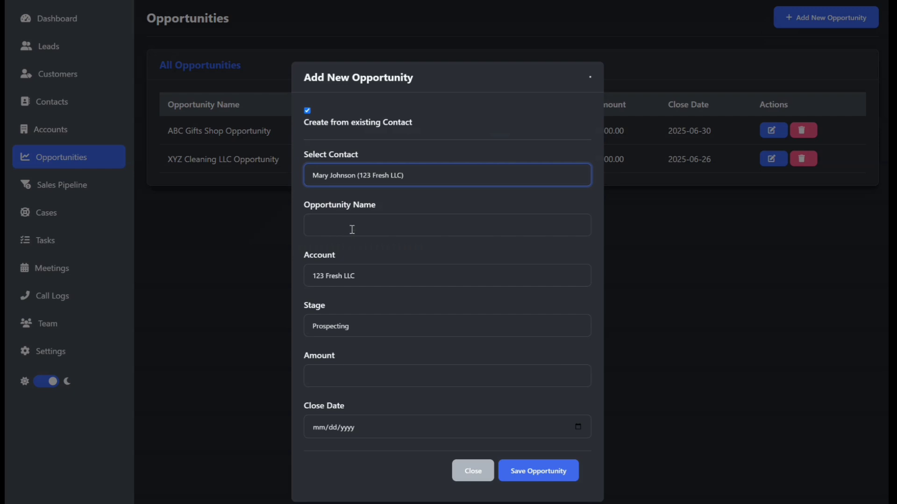
# Name it '123 Fresh LLC Opportunity' at Value Proposition, $350, closing 07/03/2025, and save.
pyautogui.click(353, 228)
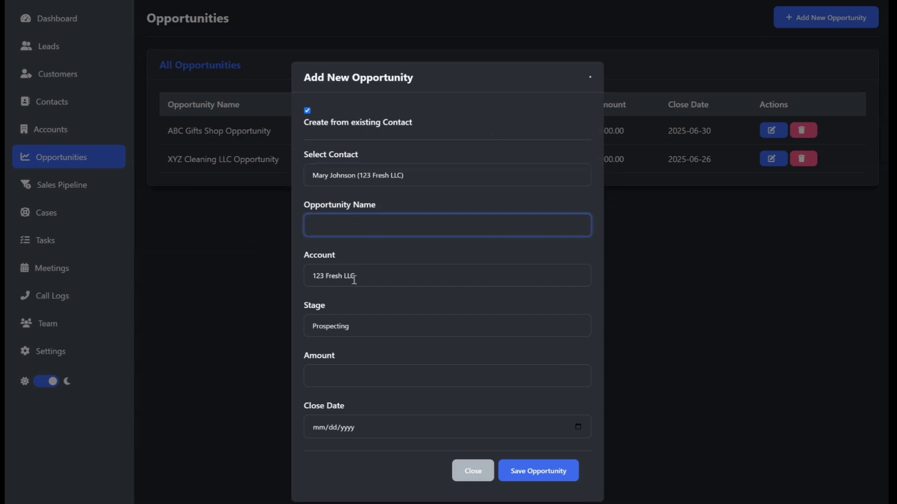
pyautogui.press('Tab')
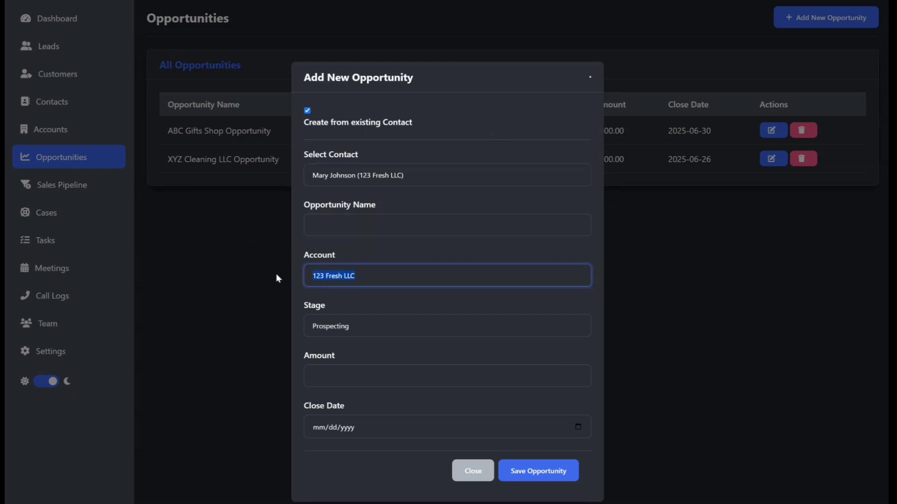
pyautogui.click(383, 223)
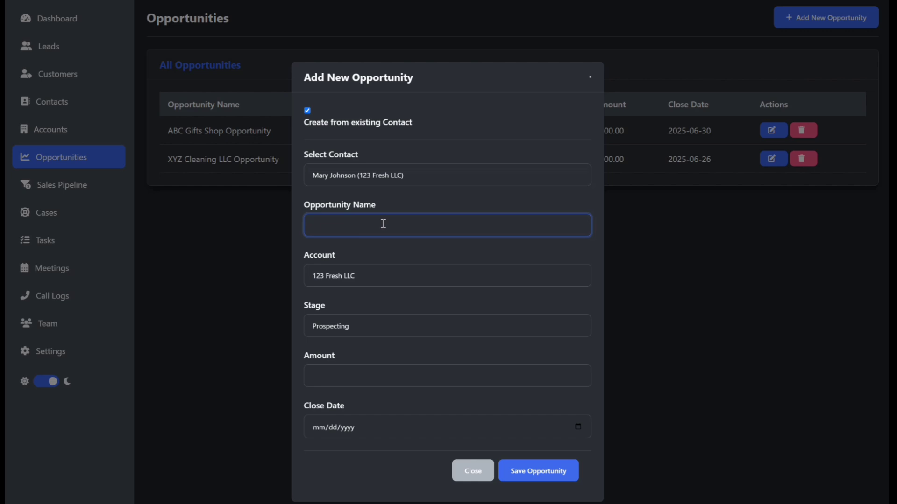
pyautogui.write('123 Fresh LLC Opportunity')
pyautogui.click(370, 329)
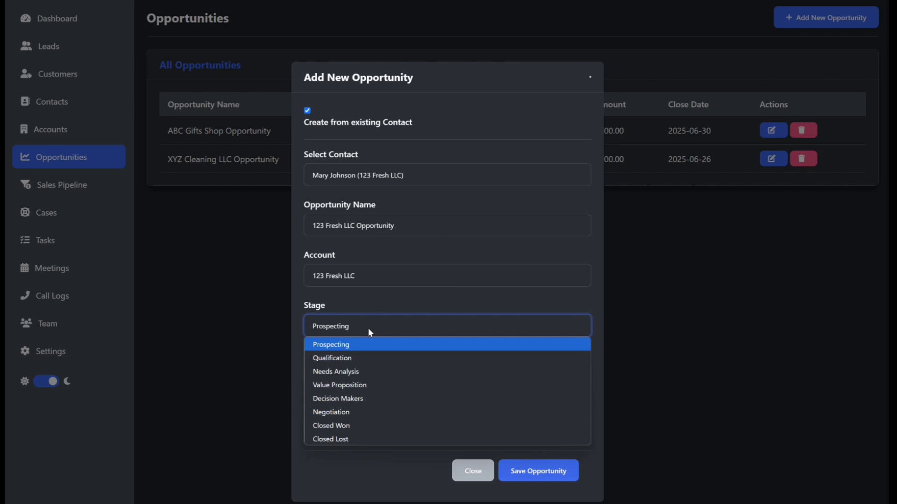
pyautogui.click(354, 386)
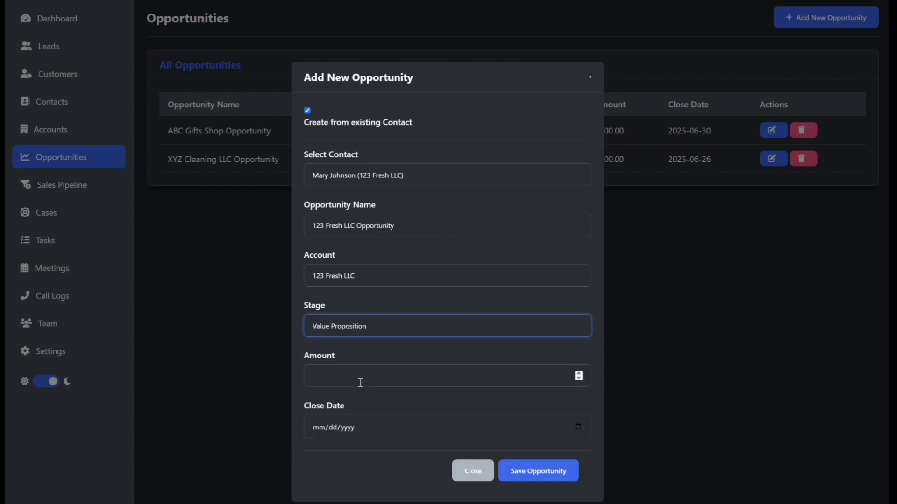
pyautogui.click(360, 381)
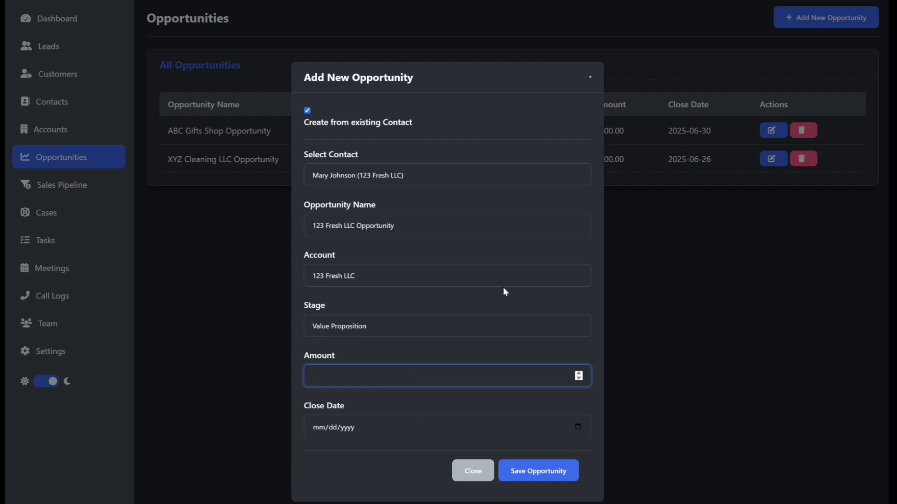
pyautogui.write('350')
pyautogui.click(580, 427)
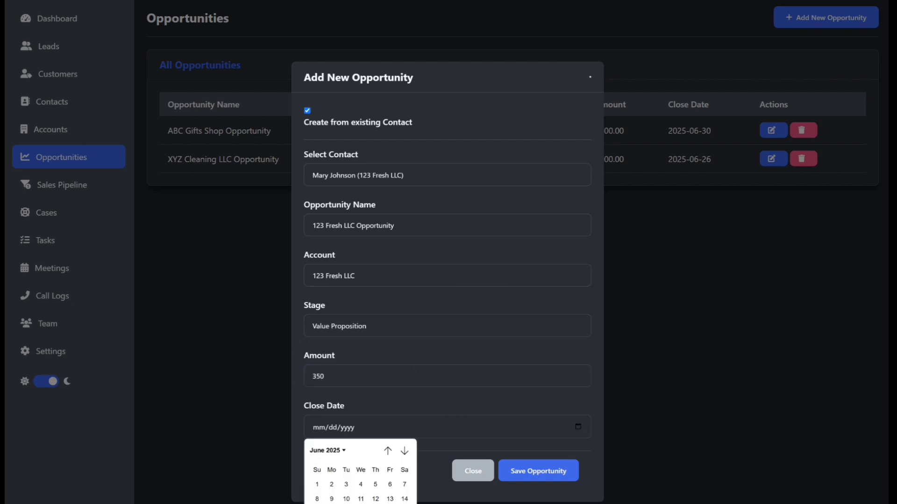
pyautogui.click(376, 503)
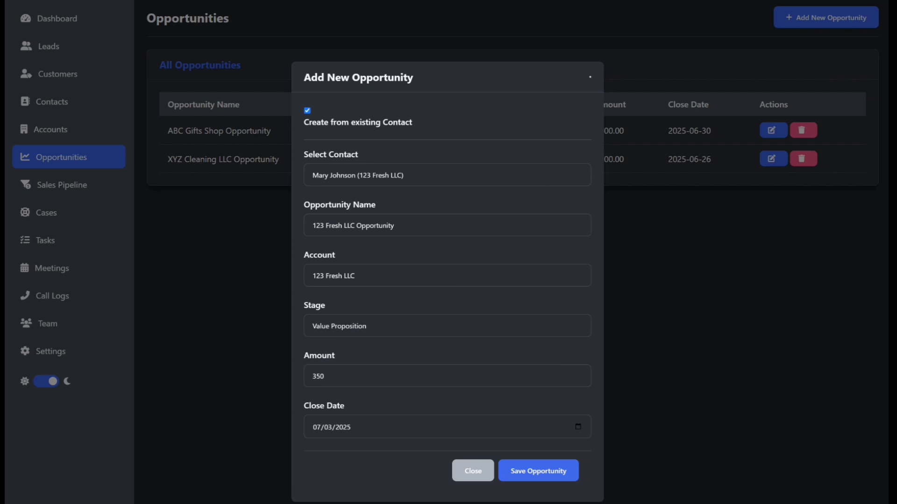
pyautogui.click(540, 475)
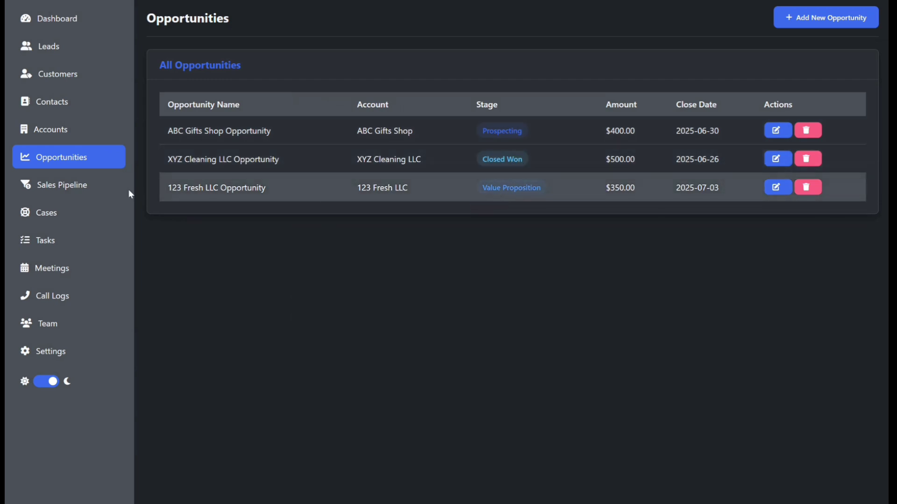
# Open the Dashboard and inspect its pipeline chart bars and summary panels.
pyautogui.click(69, 23)
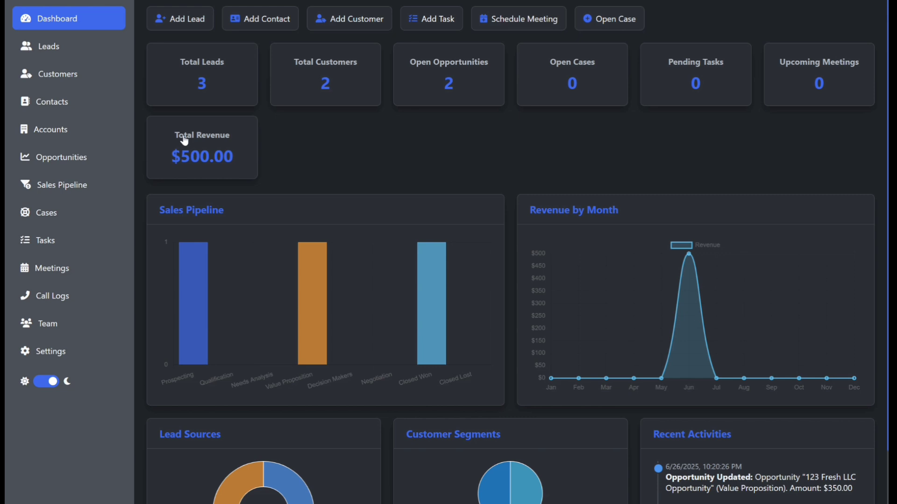
pyautogui.moveTo(432, 350)
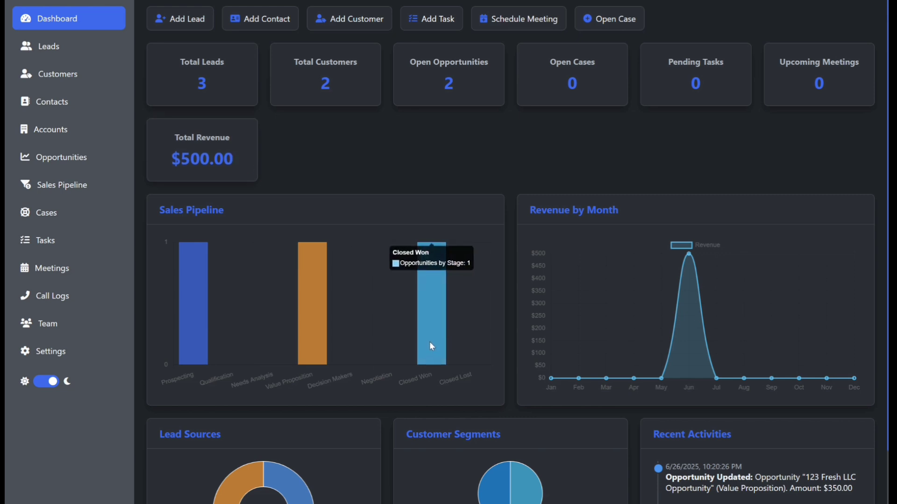
pyautogui.moveTo(316, 331)
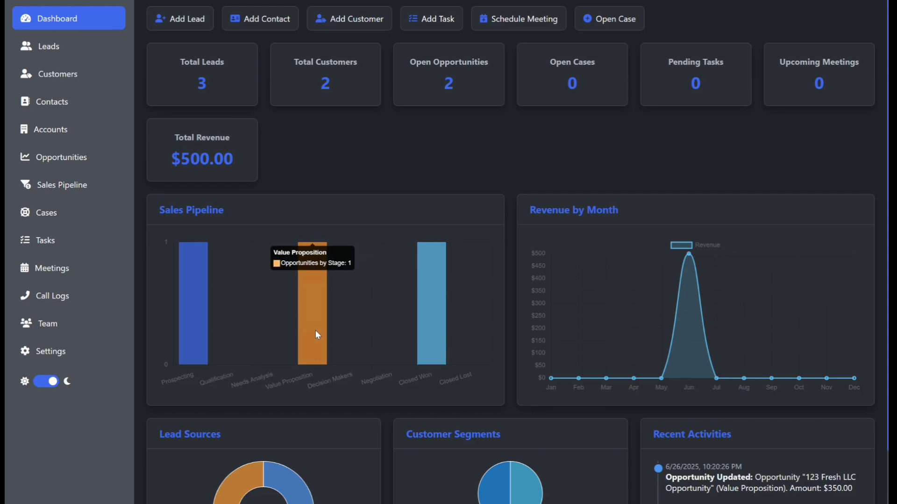
pyautogui.moveTo(201, 327)
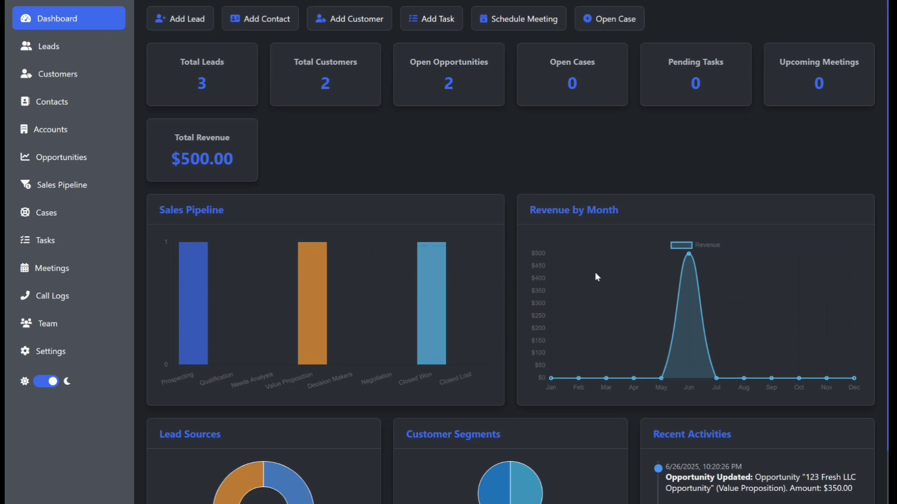
pyautogui.moveTo(692, 256)
pyautogui.scroll(-2, 596, 377)
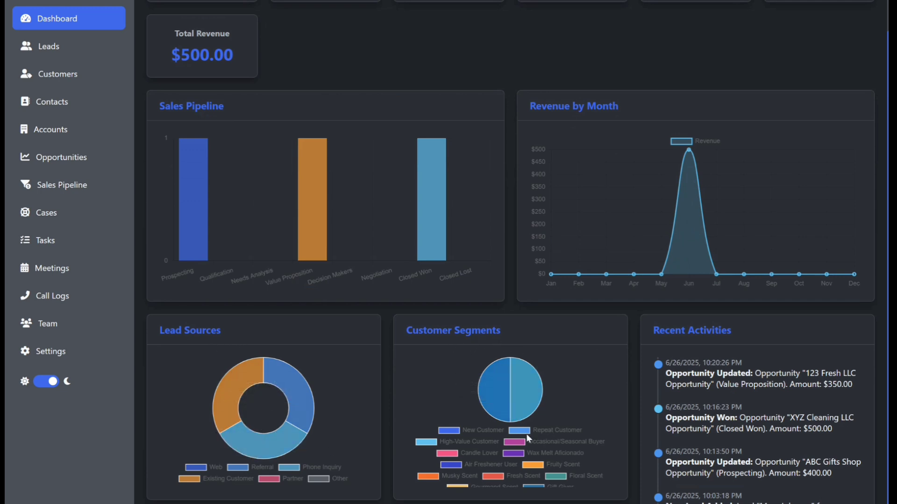
pyautogui.moveTo(530, 398)
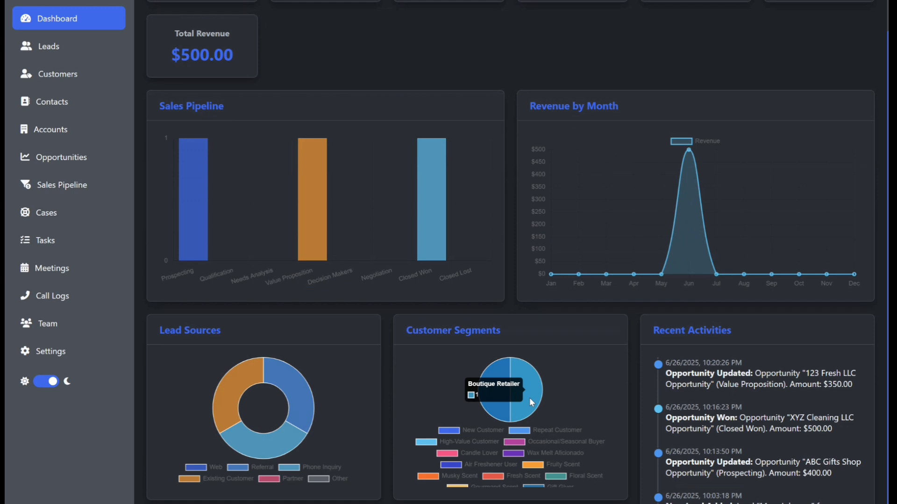
pyautogui.moveTo(497, 410)
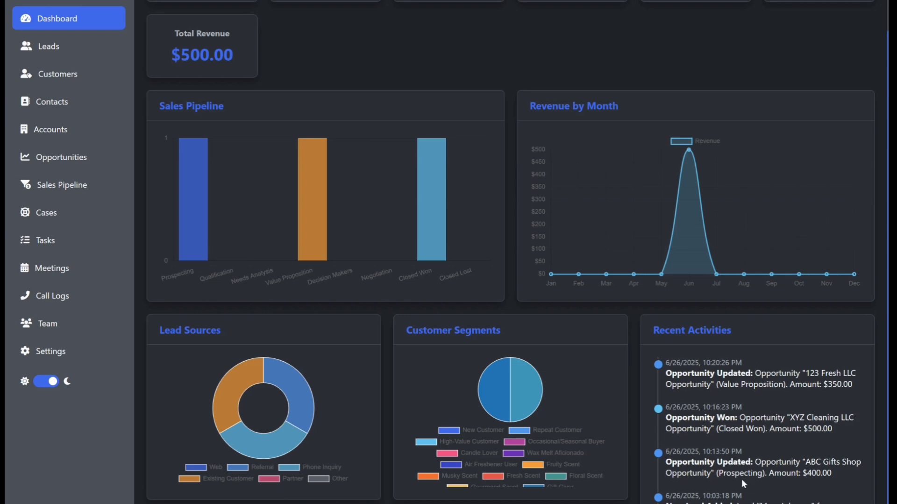
pyautogui.scroll(2, 742, 480)
pyautogui.scroll(-4, 742, 481)
pyautogui.scroll(5, 743, 480)
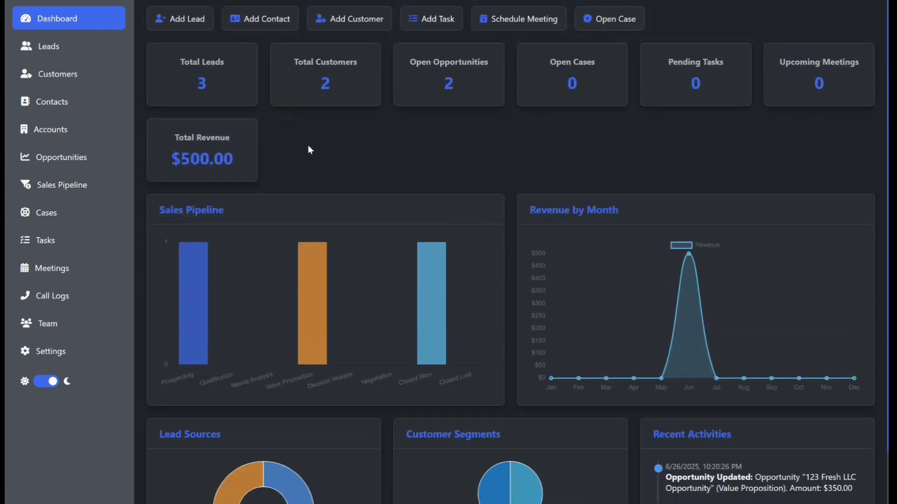
# Open the Sales Pipeline showing Prospecting $400, Value Proposition $350 and Closed Won $500.
pyautogui.click(56, 157)
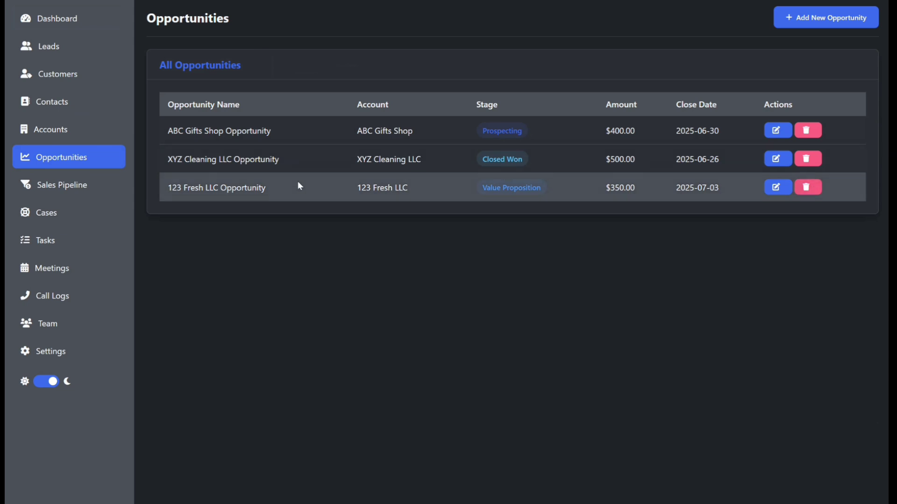
pyautogui.click(64, 187)
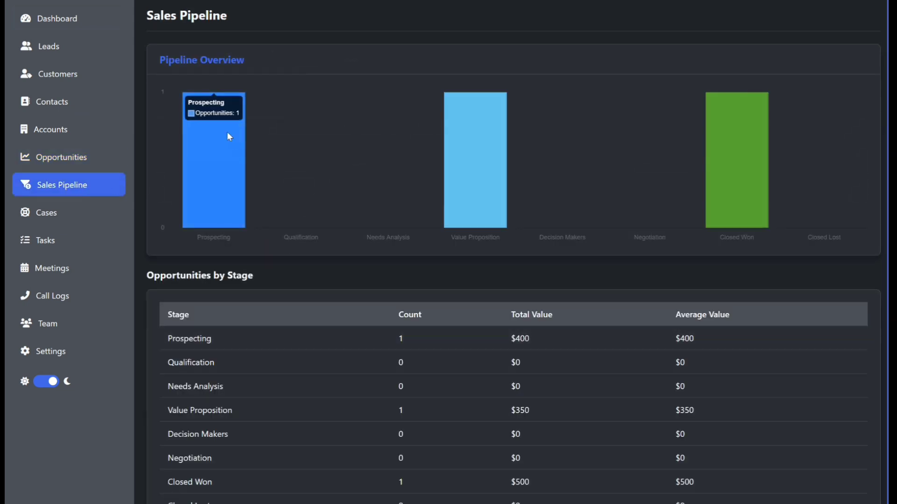
pyautogui.moveTo(477, 96)
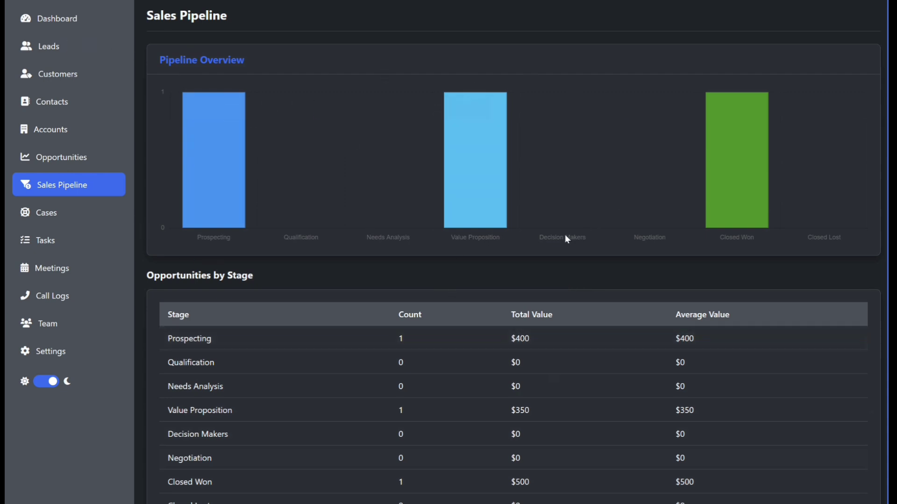
# Go to the Cases page, which shows no cases yet.
pyautogui.click(43, 214)
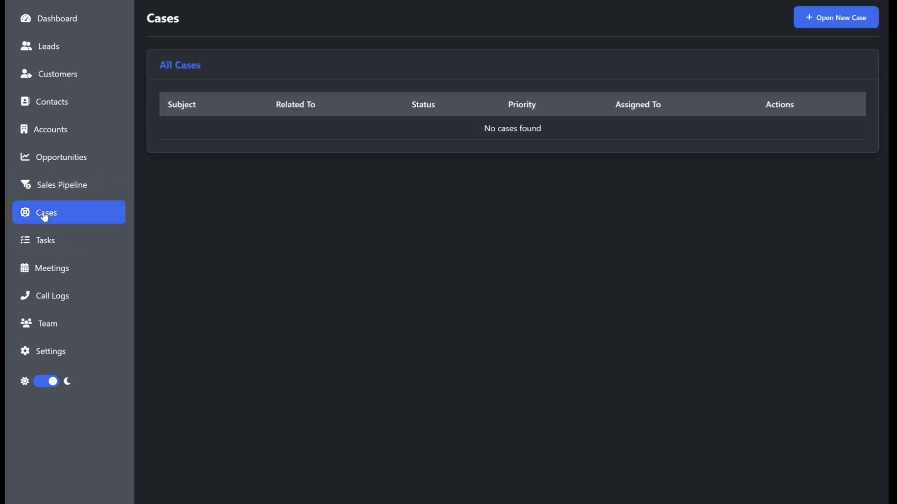
# Start a new case with the subject 'Damaged Candles' and Related To set to Opportunity.
pyautogui.click(823, 19)
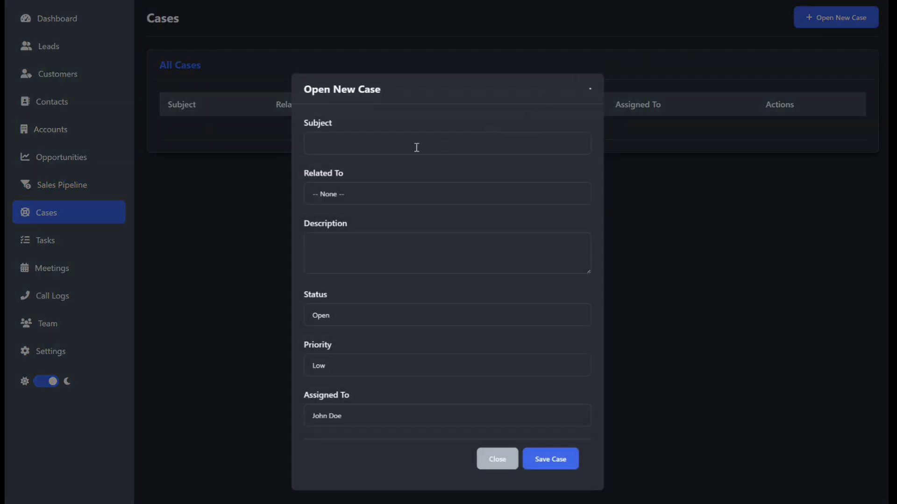
pyautogui.click(329, 140)
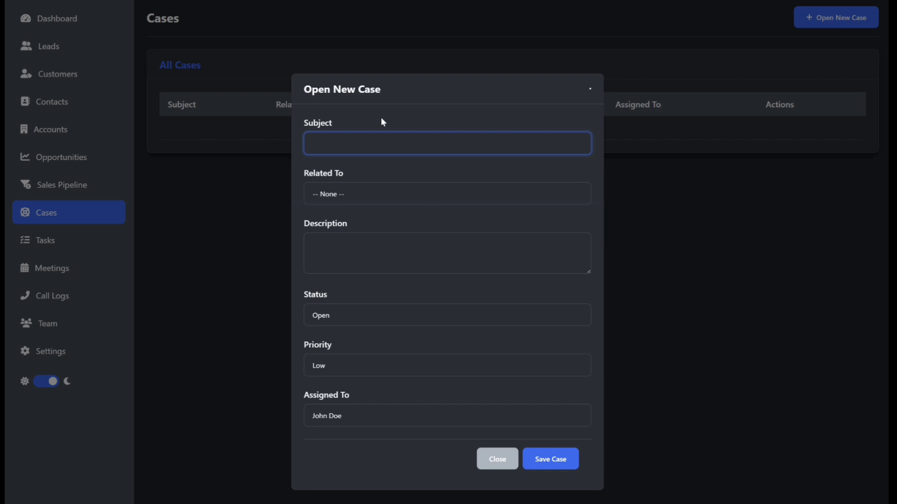
pyautogui.write('Damaged Candl')
pyautogui.click(348, 194)
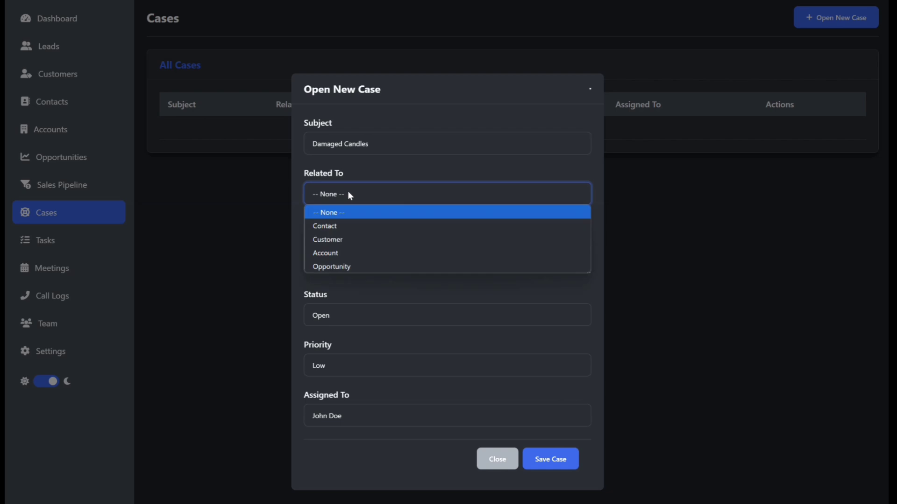
pyautogui.click(338, 266)
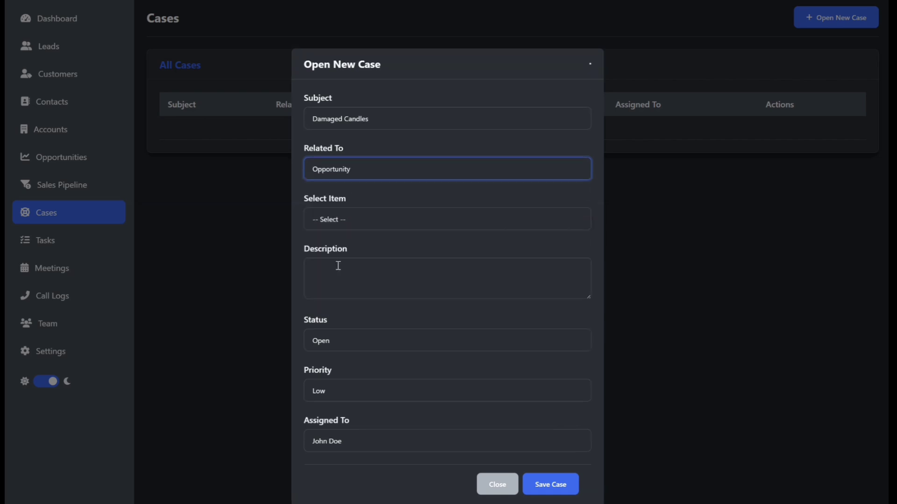
# Link the case to XYZ Cleaning LLC Opportunity and paste in the shipping-damage description.
pyautogui.click(382, 220)
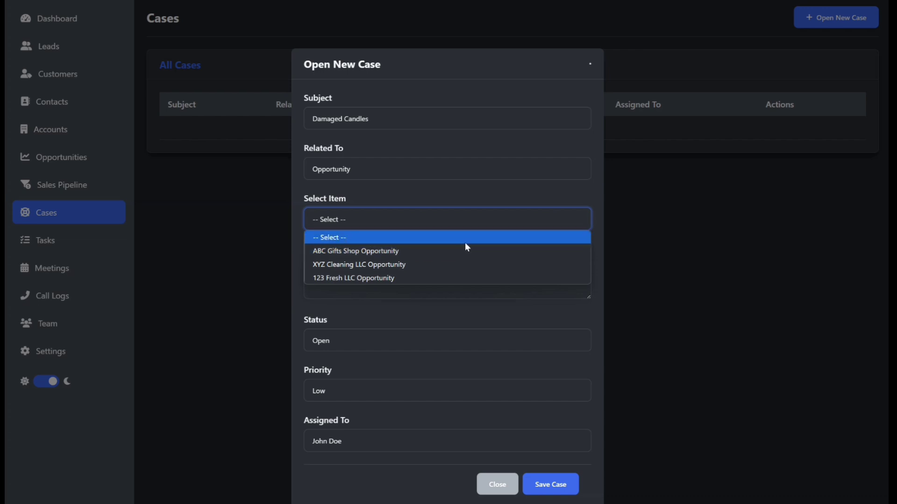
pyautogui.click(391, 267)
pyautogui.click(391, 265)
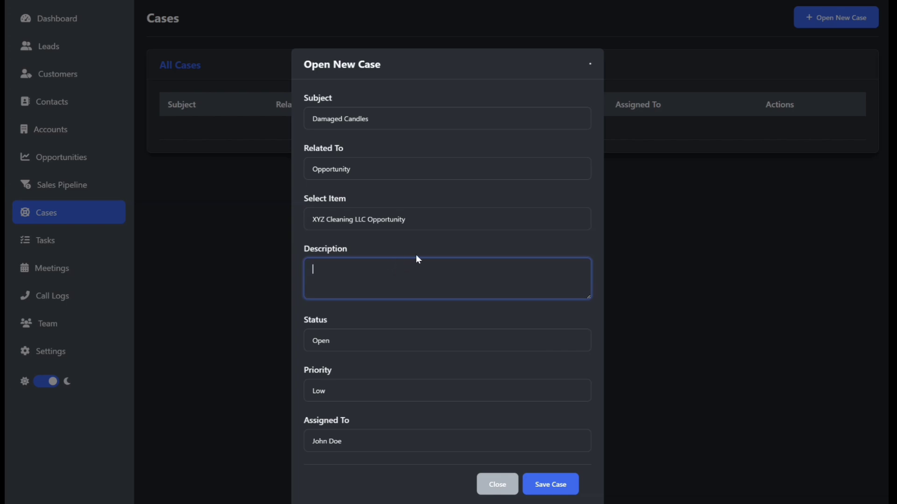
pyautogui.write('Candles were delivered but few of the candles got damaged during shipping.')
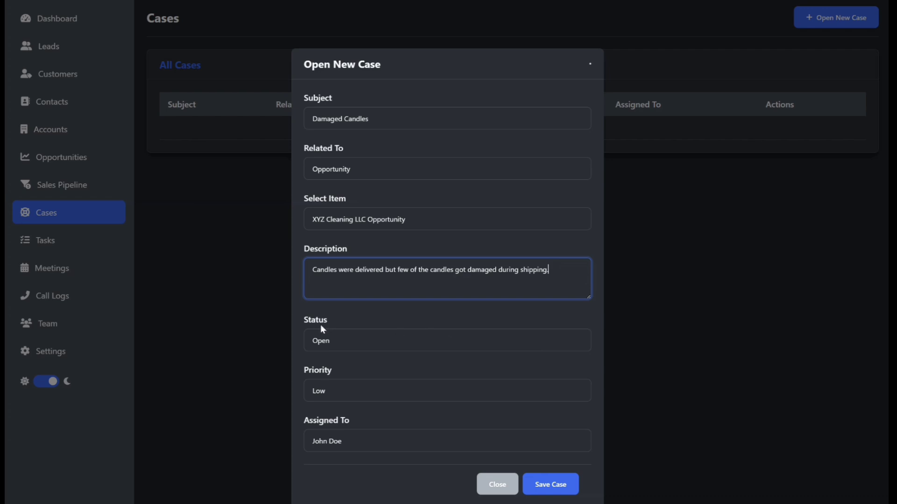
# Keep the status Open, set priority to High, keep the assignee, and save the case.
pyautogui.click(347, 341)
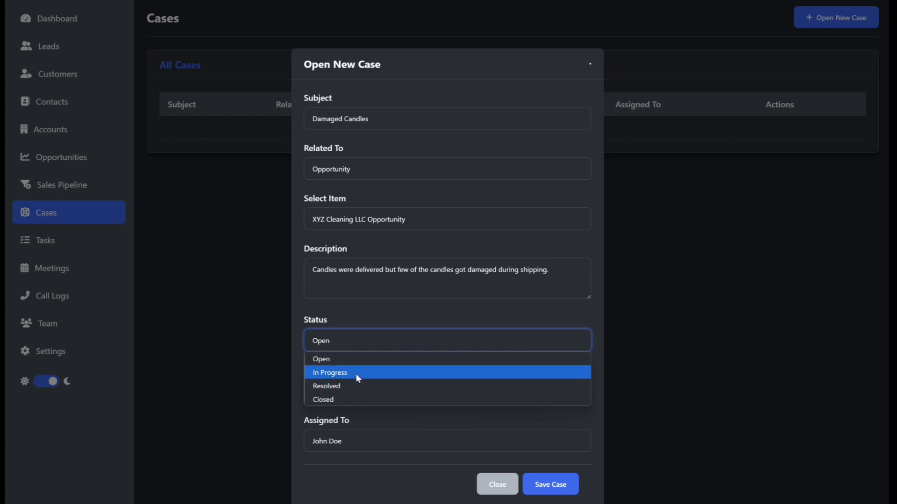
pyautogui.click(371, 347)
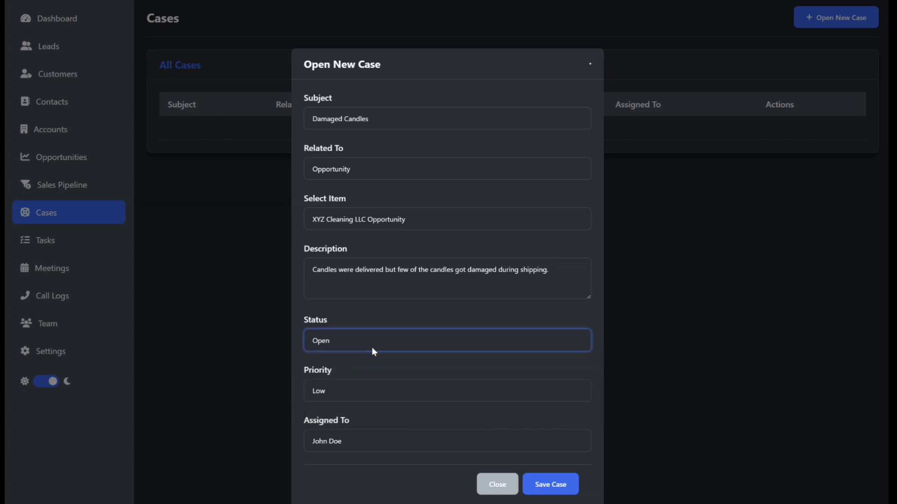
pyautogui.click(391, 391)
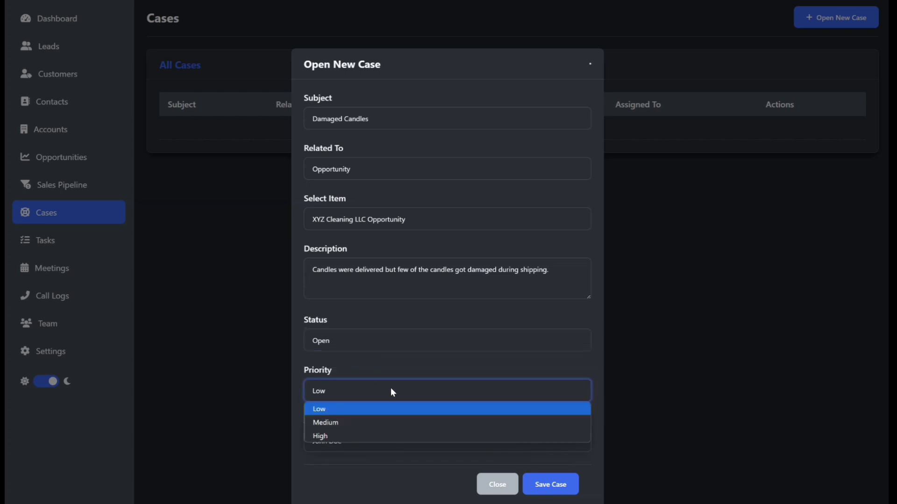
pyautogui.click(378, 436)
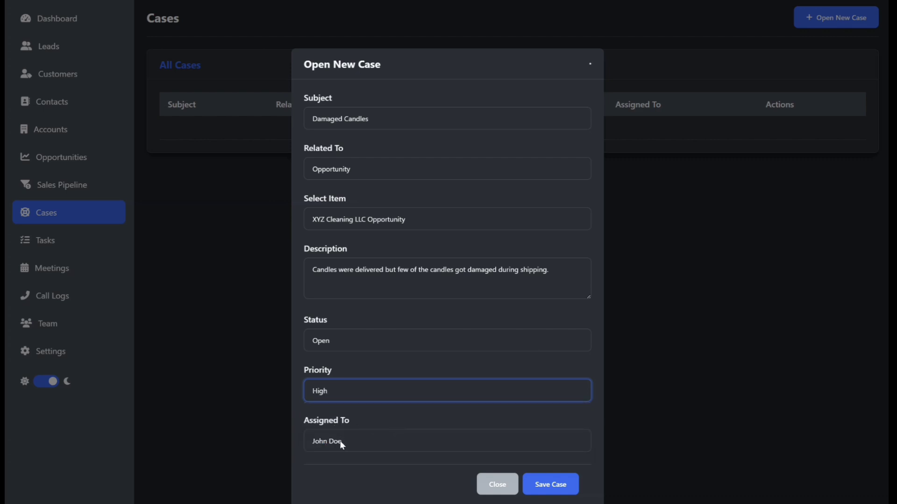
pyautogui.click(360, 441)
pyautogui.click(364, 441)
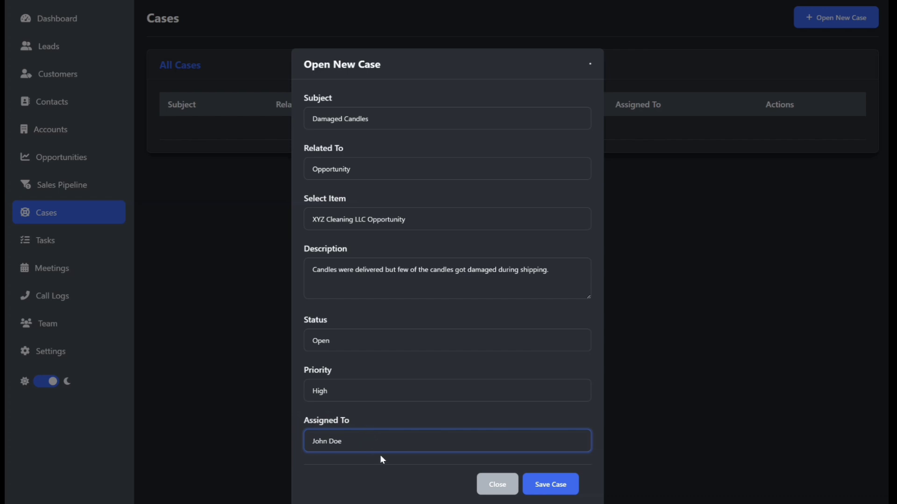
pyautogui.click(551, 484)
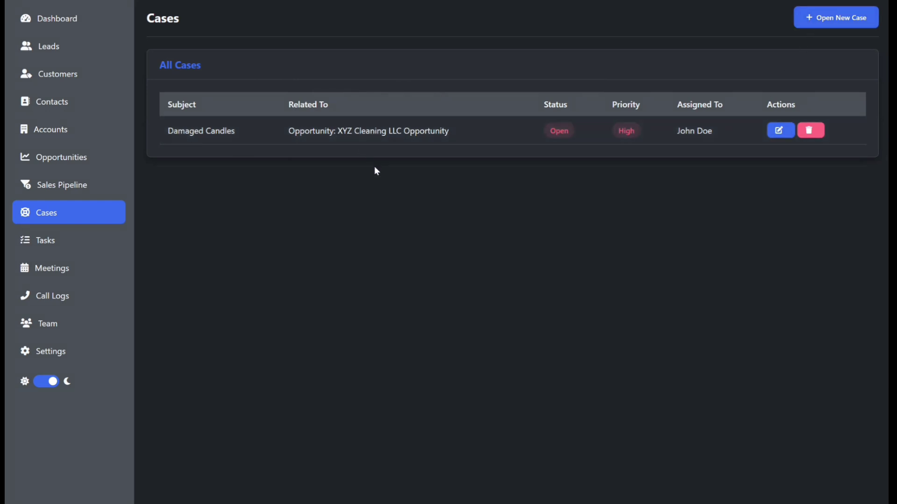
pyautogui.click(62, 22)
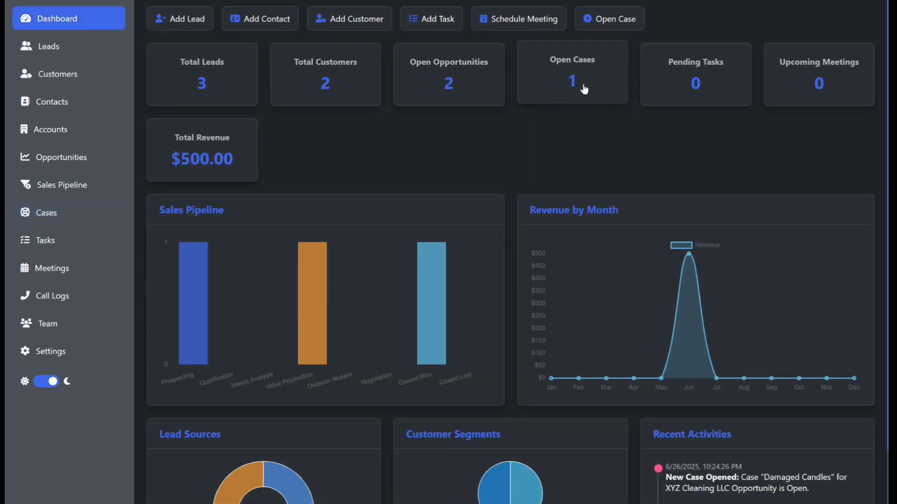
pyautogui.click(52, 216)
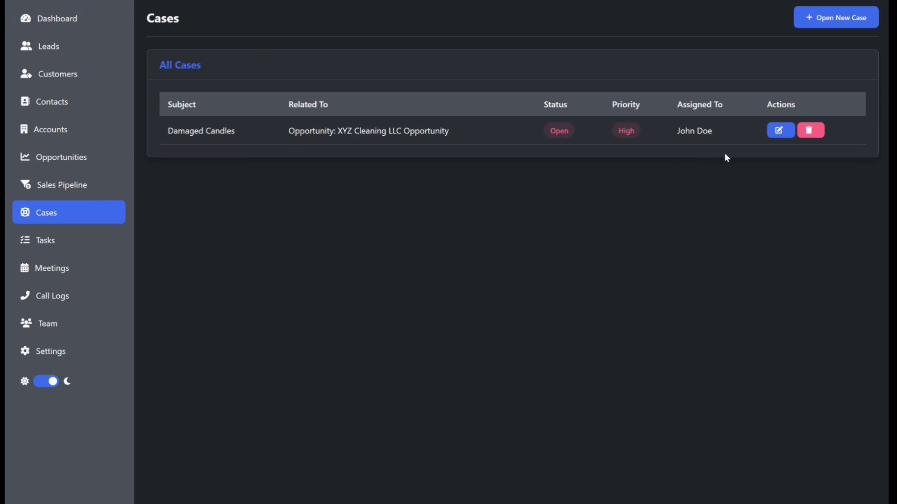
# Change the Damaged Candles case status to In Progress and update it.
pyautogui.click(780, 132)
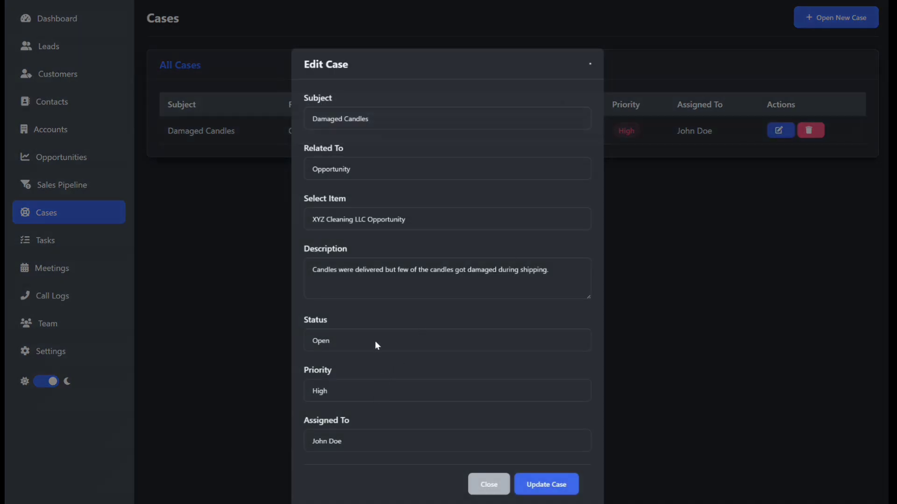
pyautogui.click(375, 340)
pyautogui.click(365, 373)
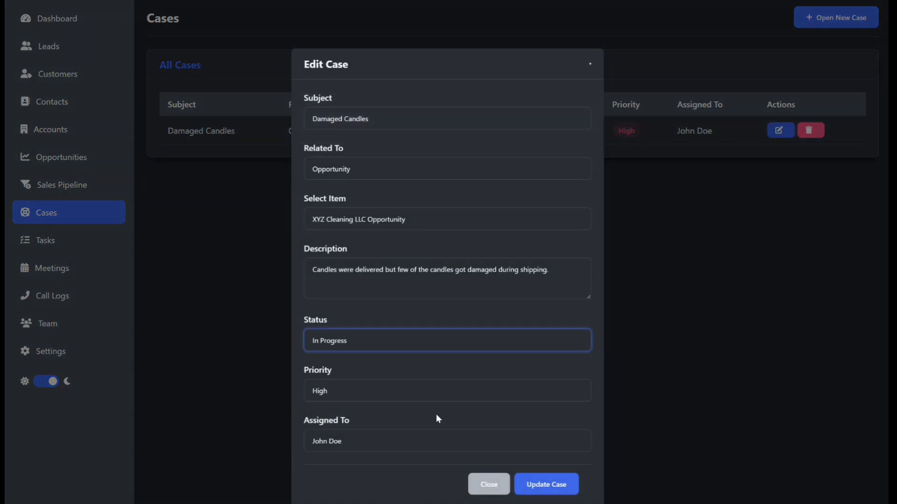
pyautogui.click(544, 485)
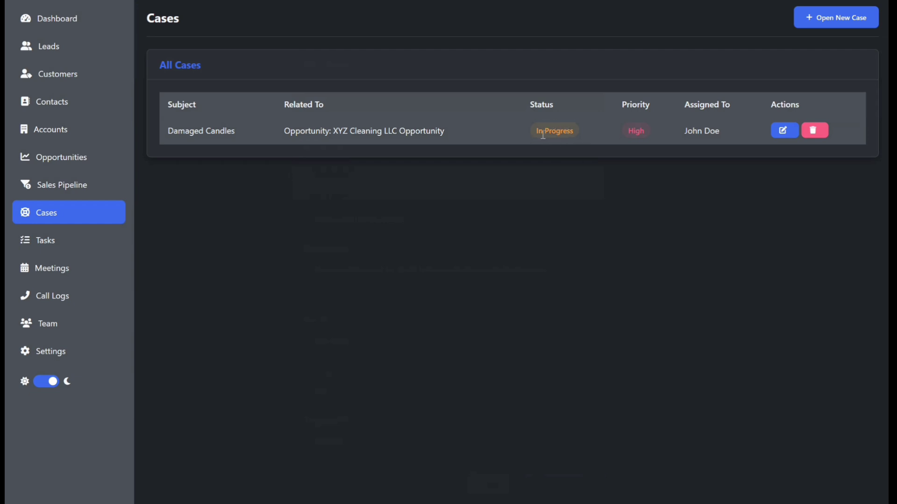
# Lower the case priority from High to Medium and update it.
pyautogui.click(777, 133)
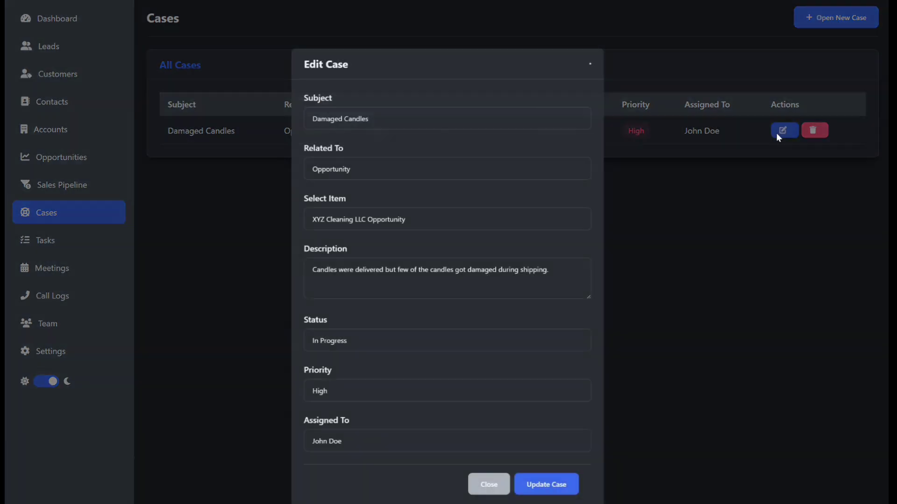
pyautogui.click(343, 398)
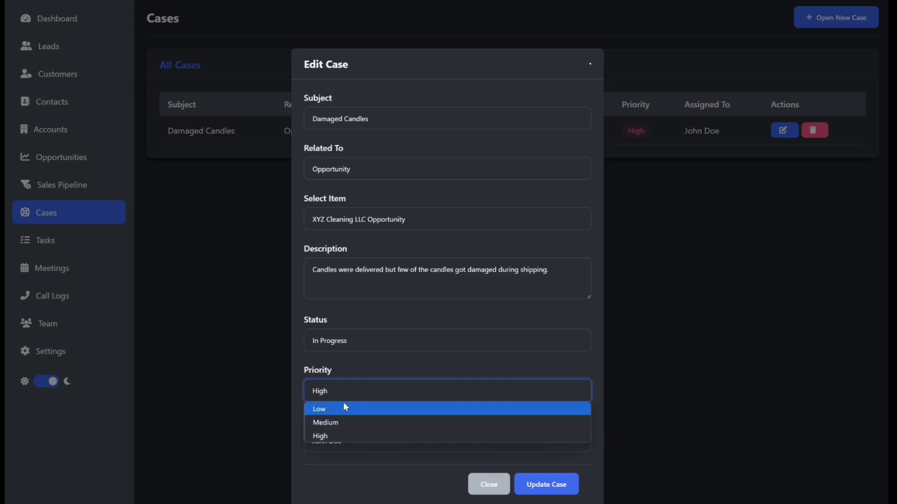
pyautogui.click(348, 436)
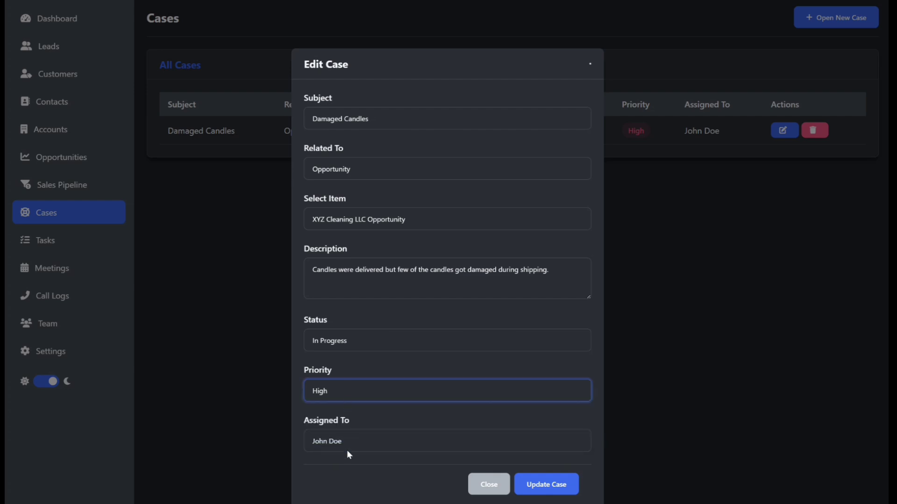
pyautogui.click(349, 397)
pyautogui.click(343, 422)
pyautogui.click(565, 496)
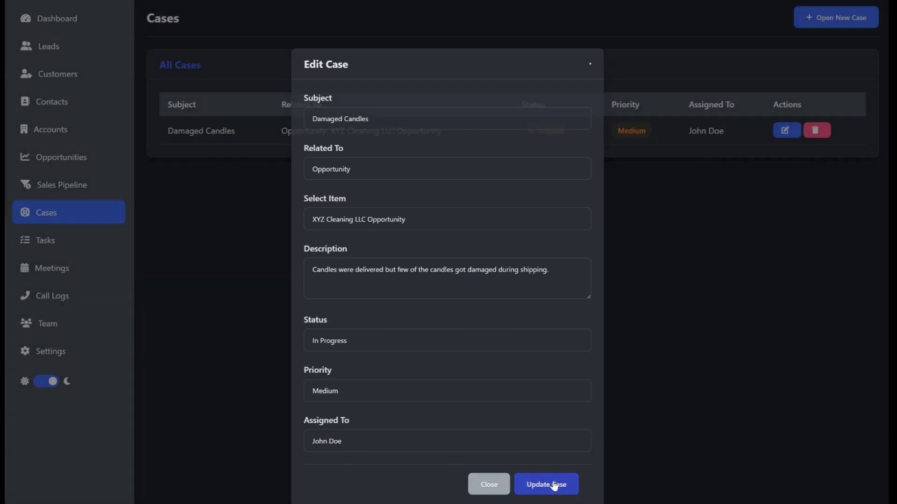
pyautogui.click(783, 132)
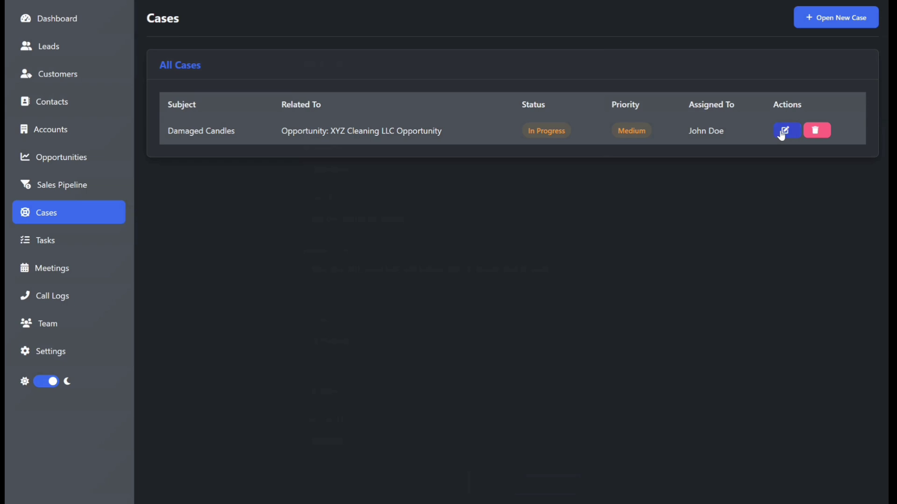
# Mark the case Resolved with notes about sending replacement candles for the damaged ones.
pyautogui.click(335, 397)
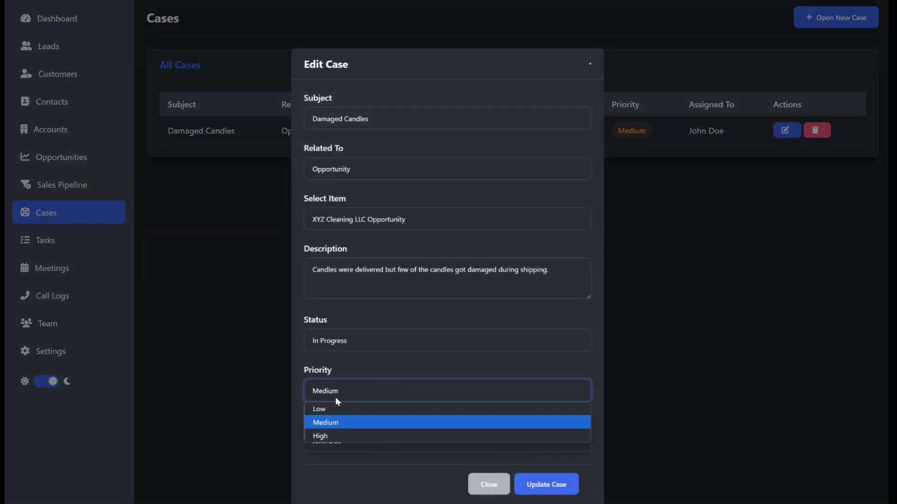
pyautogui.click(355, 340)
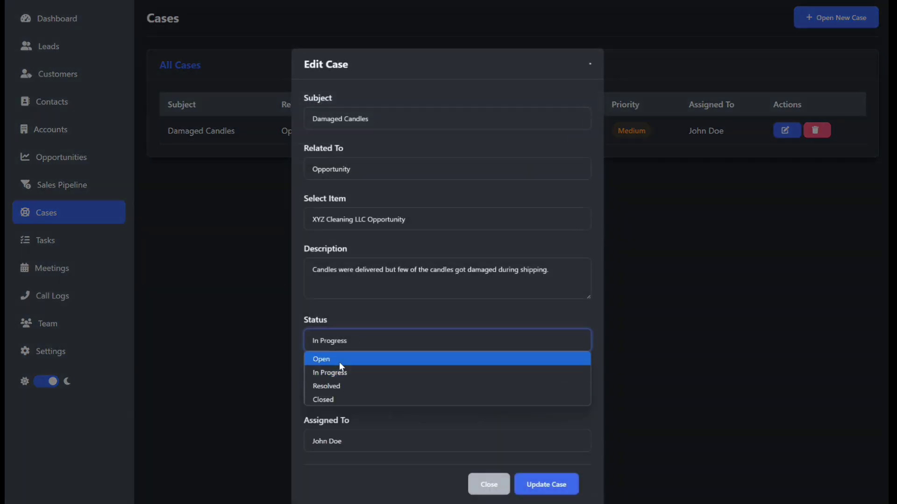
pyautogui.click(333, 388)
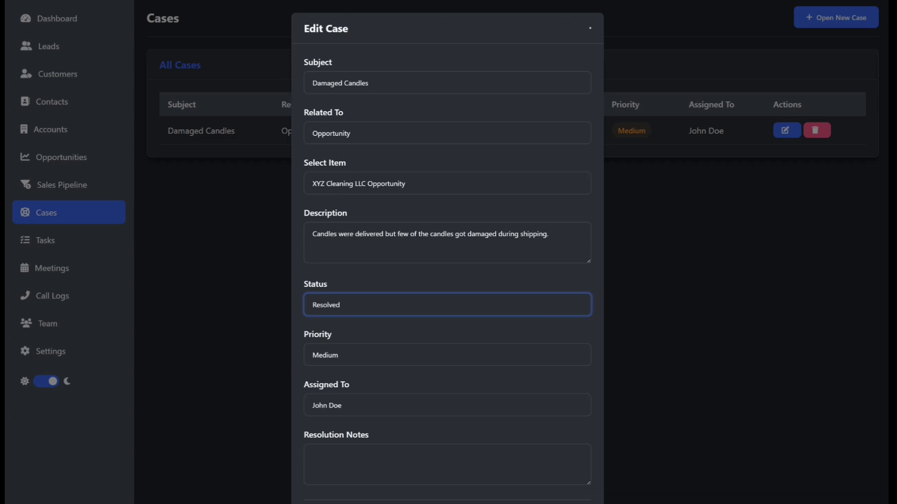
pyautogui.click(344, 453)
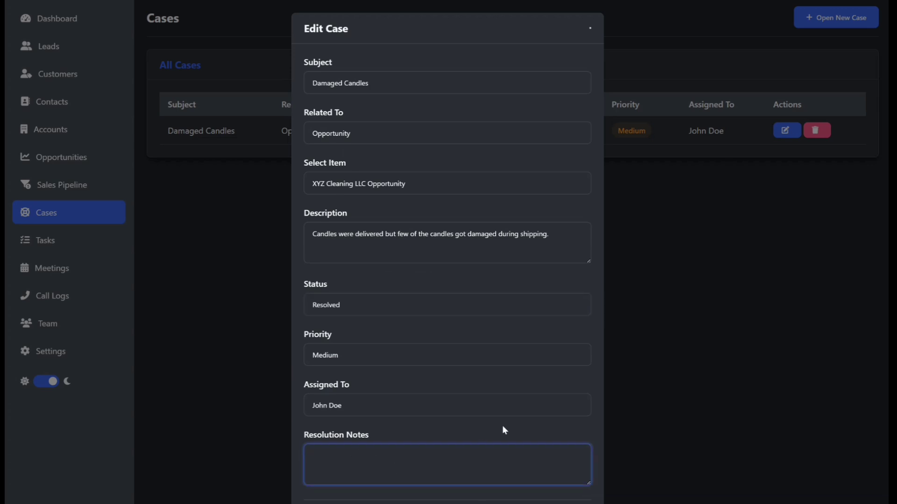
pyautogui.write('Case was resolved by sending some candles as replacement for the broken or damaged ones')
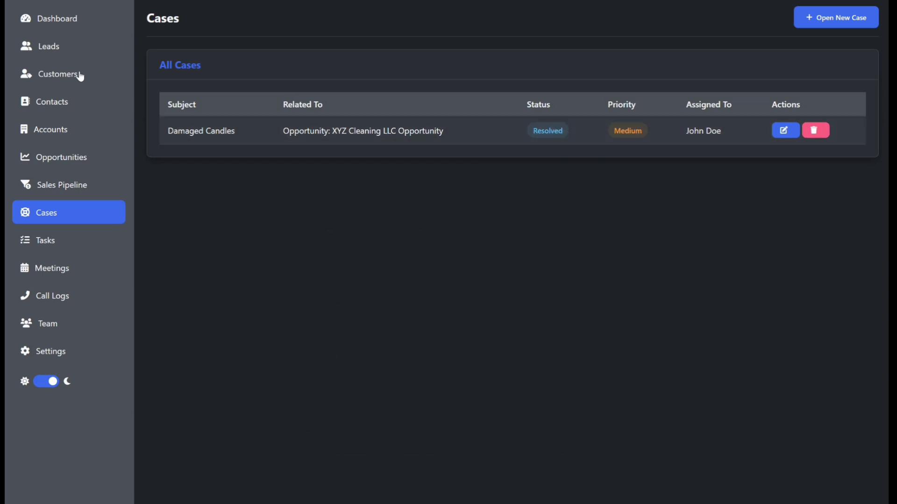
pyautogui.click(40, 20)
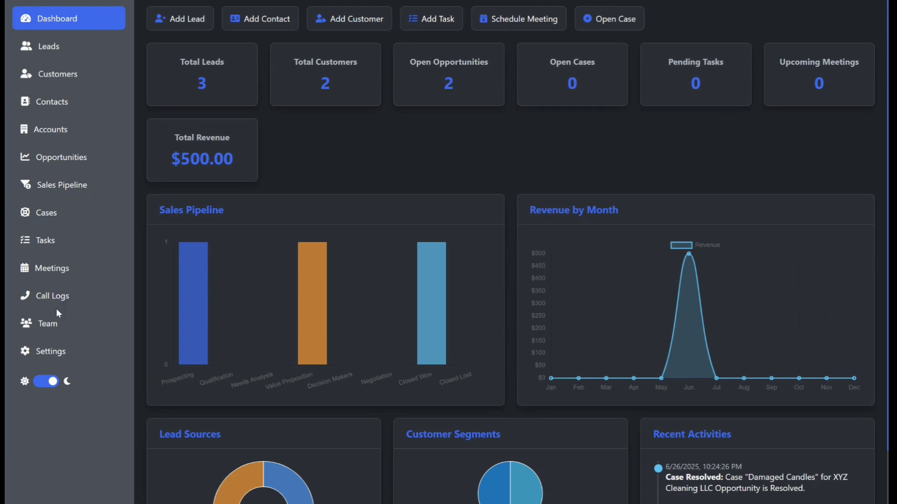
# Set the Damaged Candles case status to Closed, then return to the Dashboard.
pyautogui.click(49, 215)
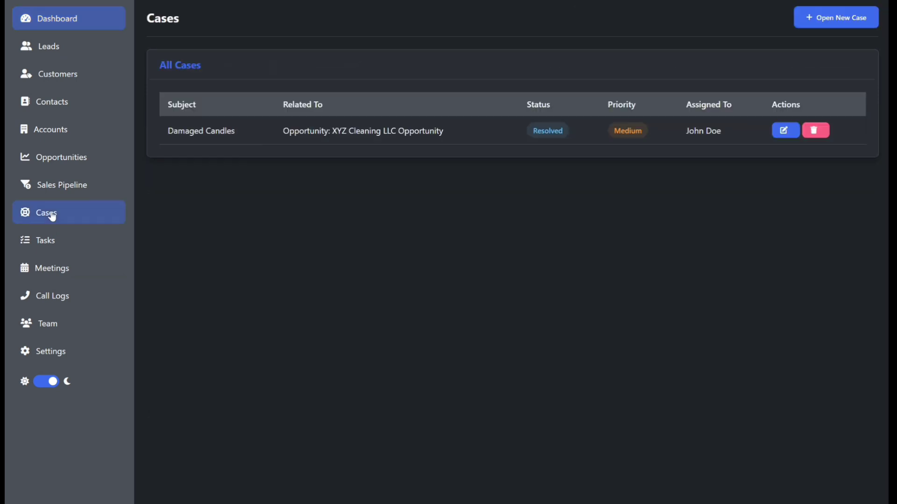
pyautogui.click(784, 131)
pyautogui.click(351, 405)
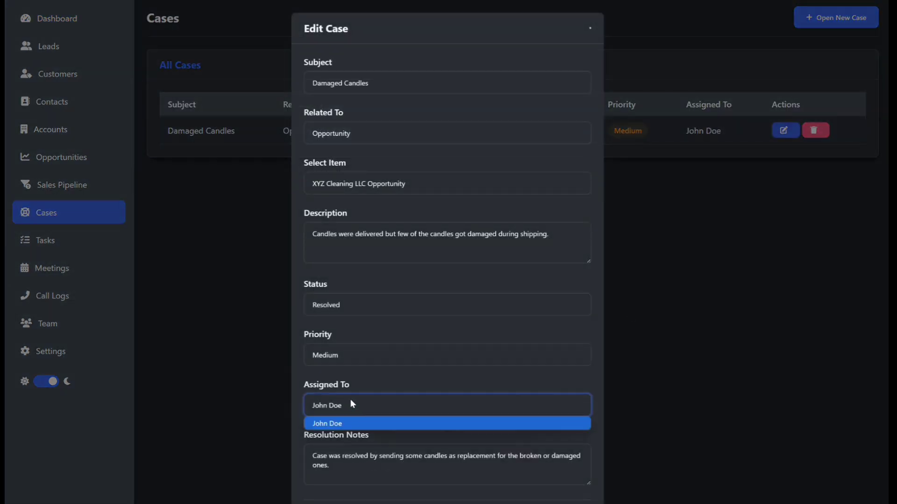
pyautogui.click(348, 354)
pyautogui.click(339, 304)
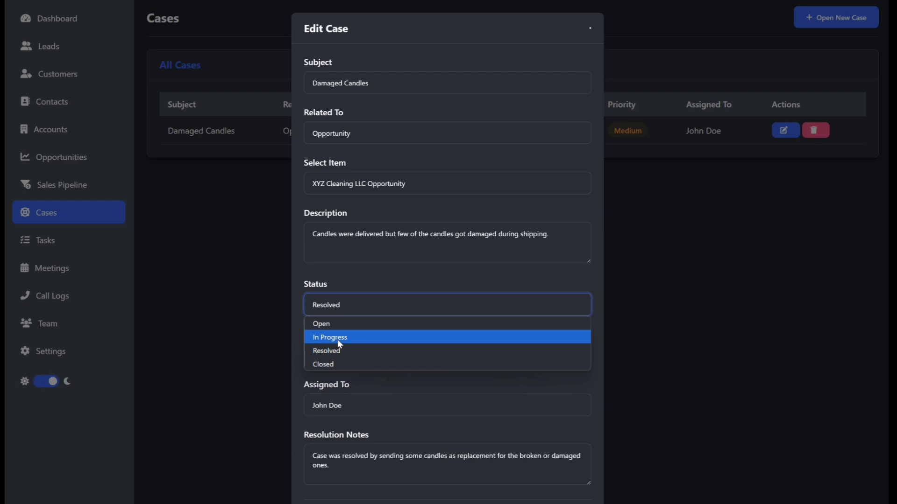
pyautogui.click(334, 364)
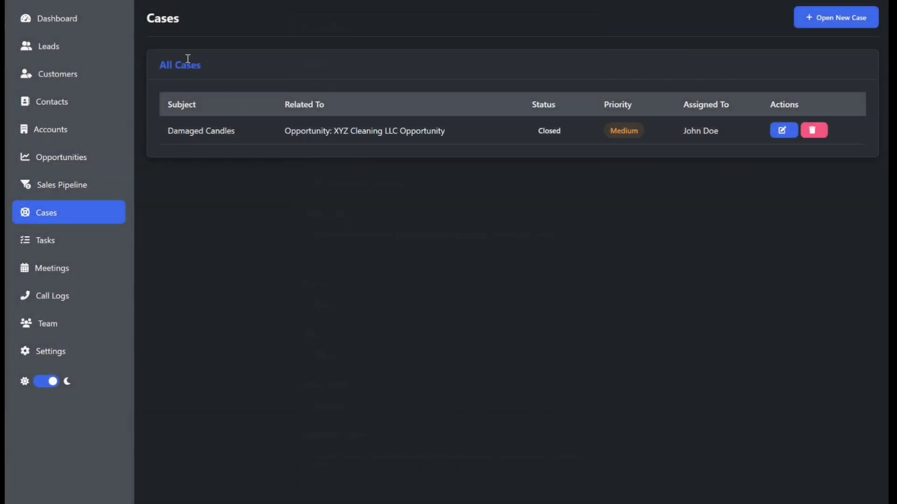
pyautogui.click(51, 21)
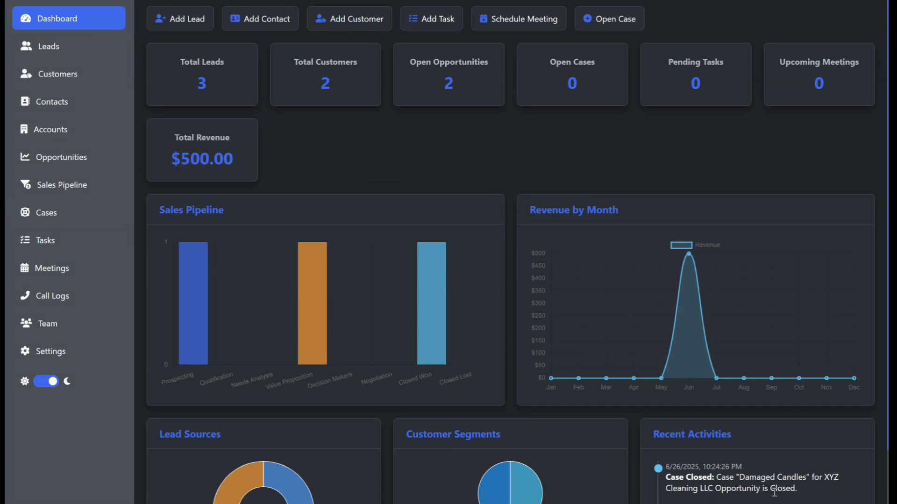
# Check the empty Tasks list and the dashboard's 0 open cases and $500.00 revenue.
pyautogui.scroll(-3, 789, 491)
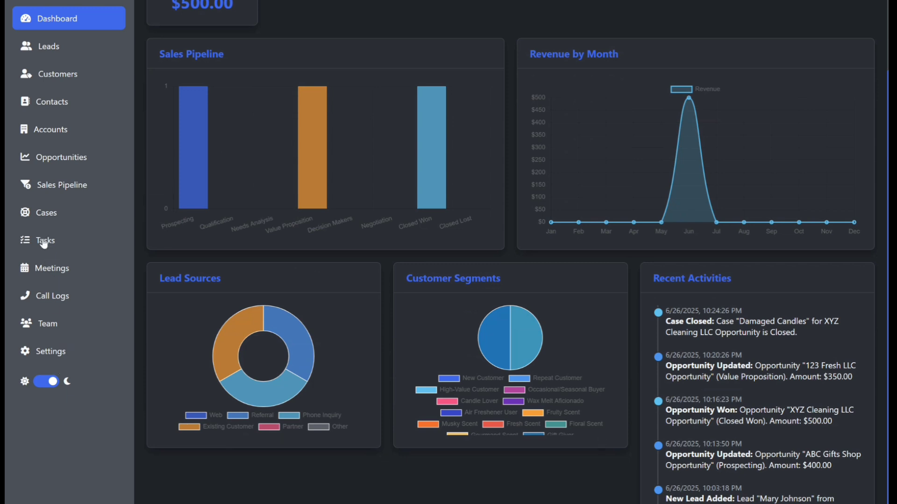
pyautogui.click(22, 241)
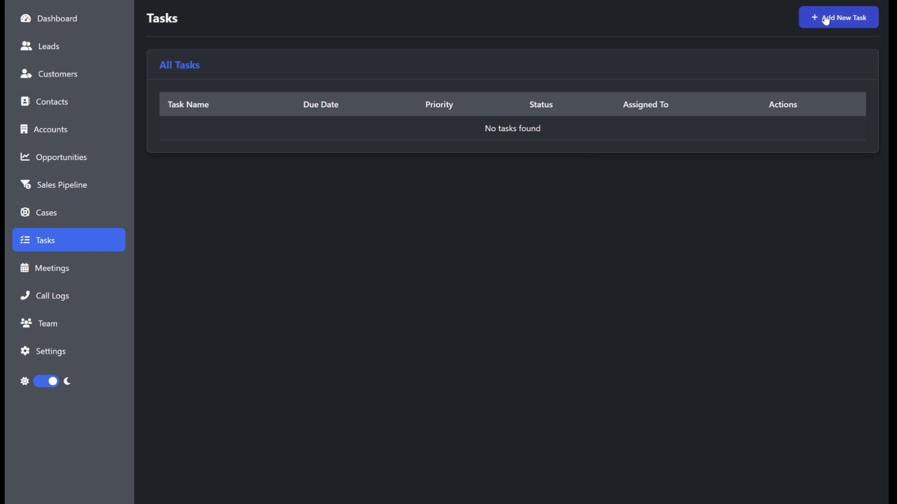
pyautogui.click(75, 18)
pyautogui.scroll(-4, 486, 355)
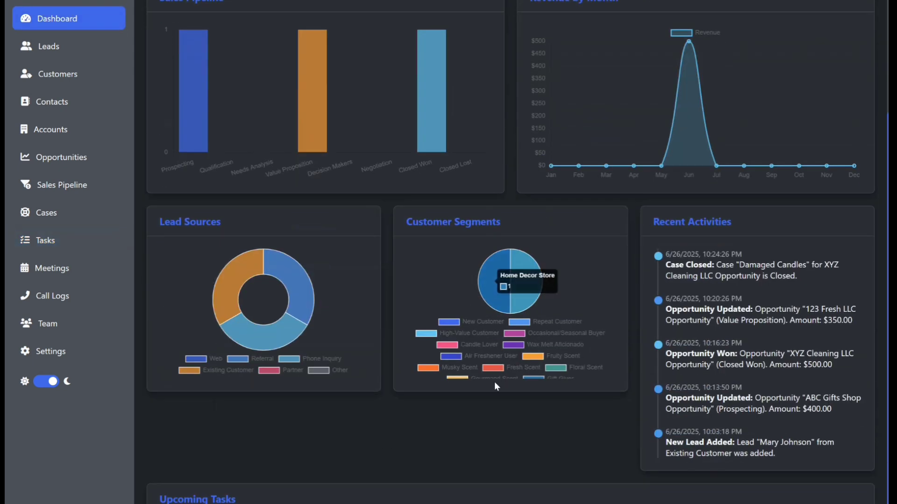
pyautogui.scroll(4, 190, 186)
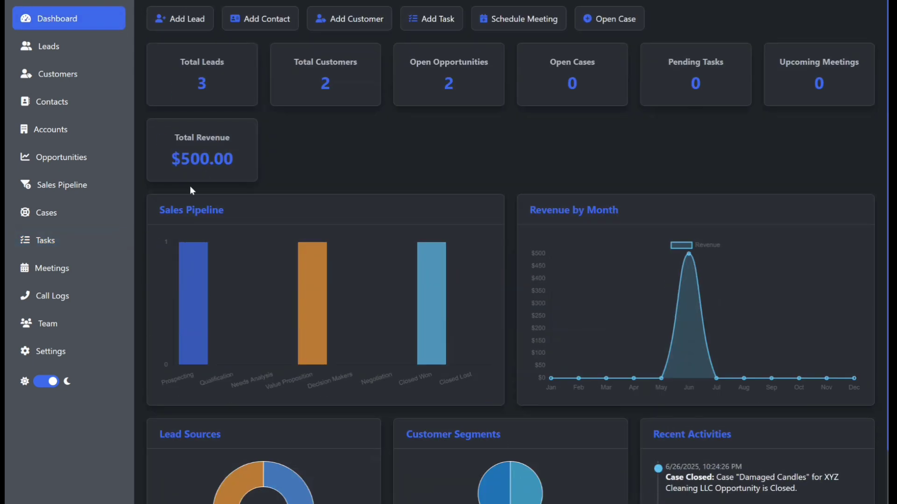
# Create task 'Follow Up' due 06/27/2025 with Medium priority and Pending status, and save it.
pyautogui.click(51, 244)
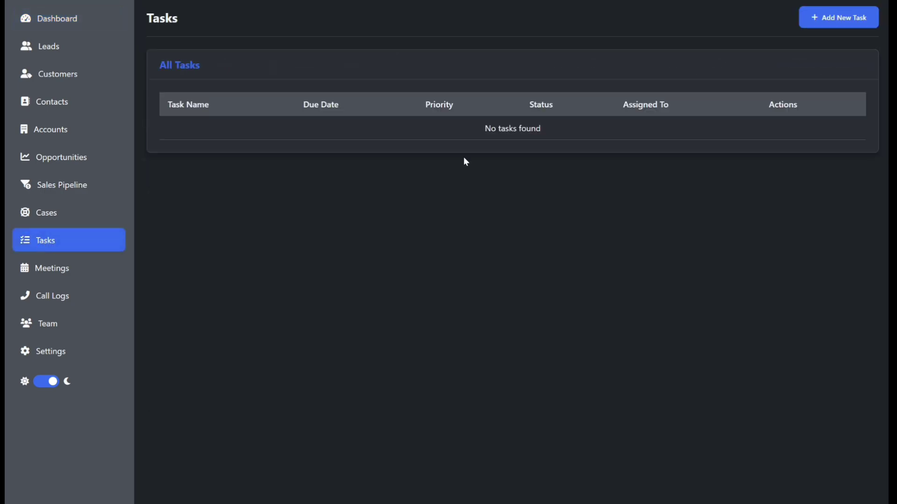
pyautogui.click(825, 19)
pyautogui.click(346, 176)
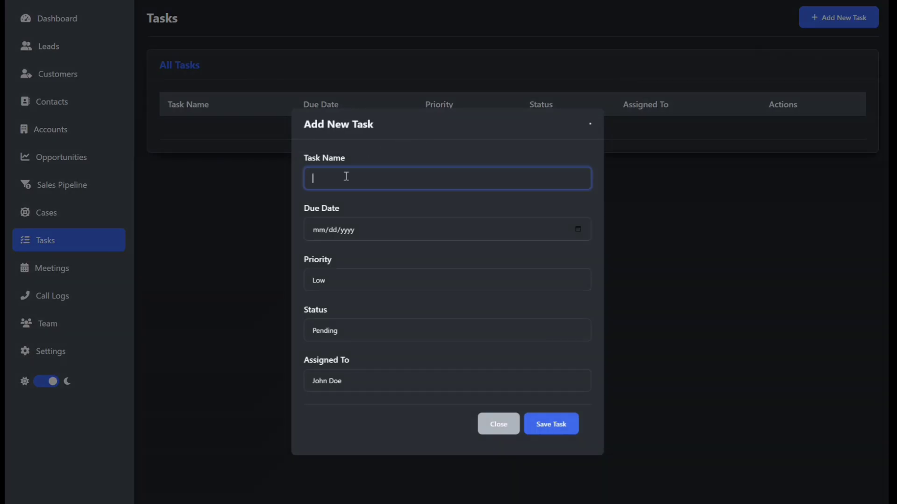
pyautogui.write('Follow Up')
pyautogui.click(583, 233)
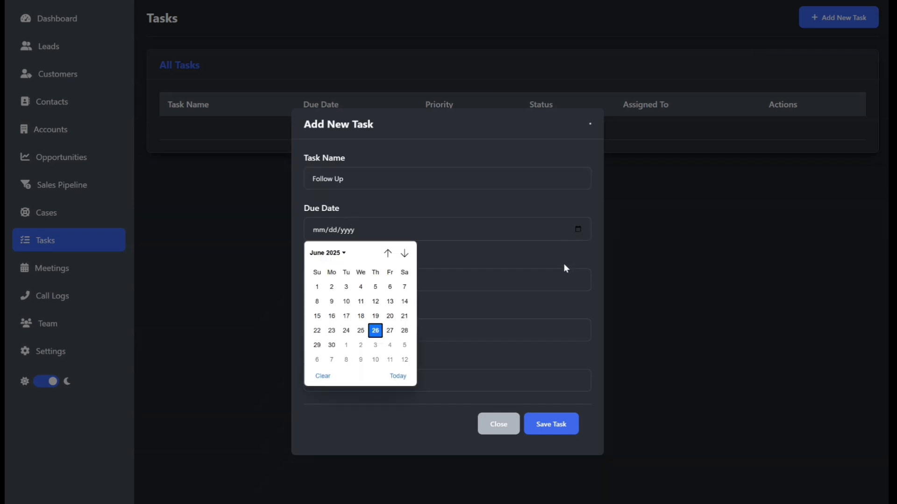
pyautogui.click(396, 334)
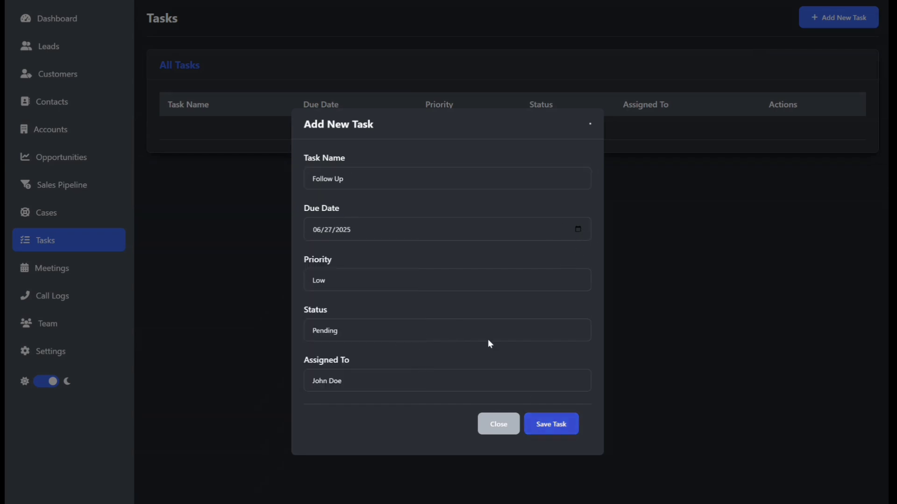
pyautogui.click(356, 281)
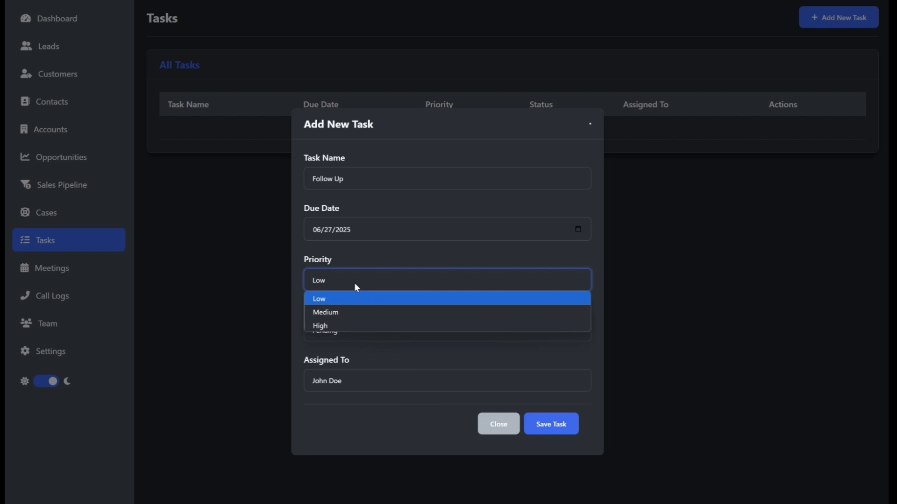
pyautogui.click(343, 315)
pyautogui.click(344, 329)
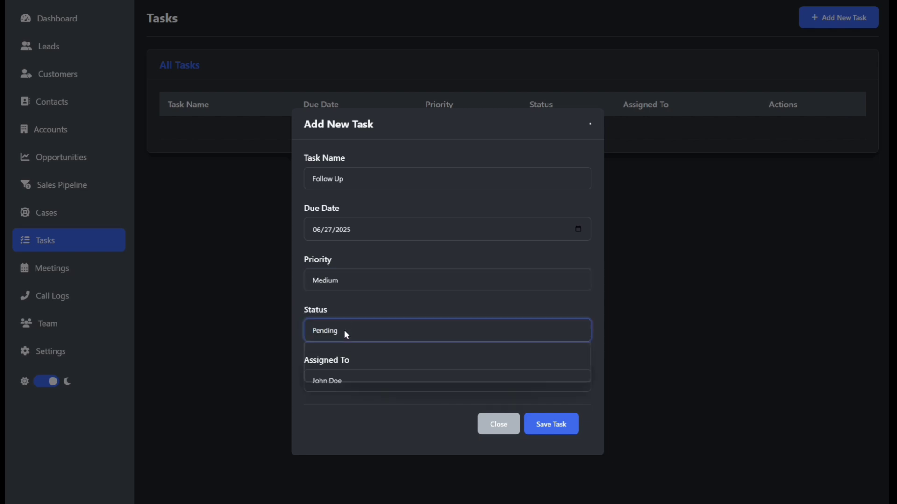
pyautogui.click(345, 331)
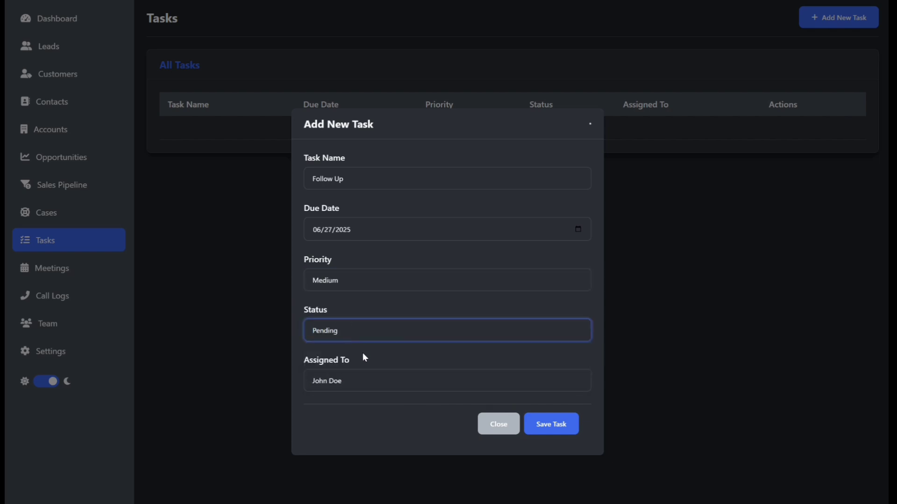
pyautogui.click(559, 426)
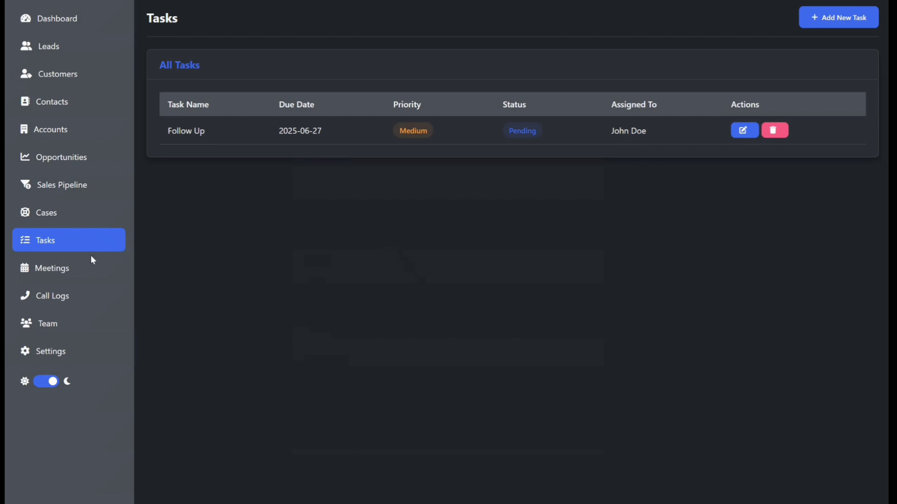
# Review the dashboard's upcoming tasks, then open a blank Schedule New Meeting form.
pyautogui.click(55, 26)
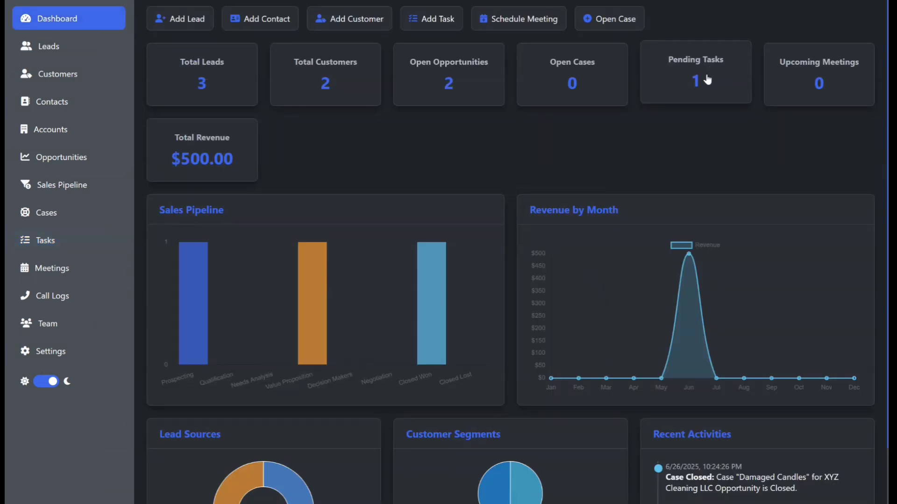
pyautogui.scroll(-5, 679, 198)
pyautogui.scroll(-3, 204, 457)
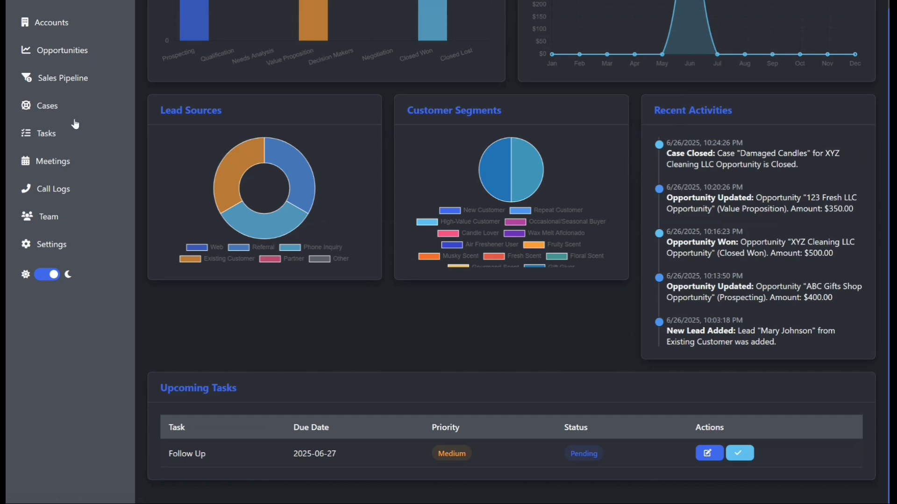
pyautogui.click(70, 161)
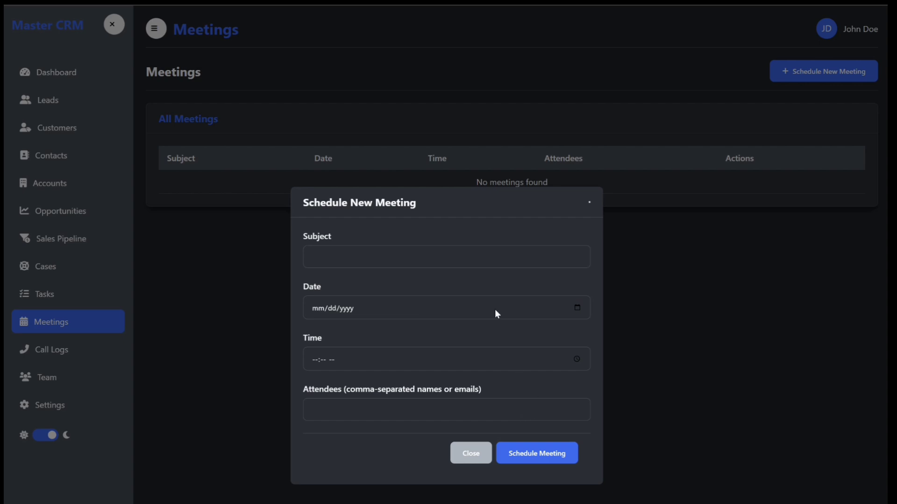
# Cancel the meeting and start logging a new Inbound call in Call Logs.
pyautogui.click(469, 455)
pyautogui.click(55, 357)
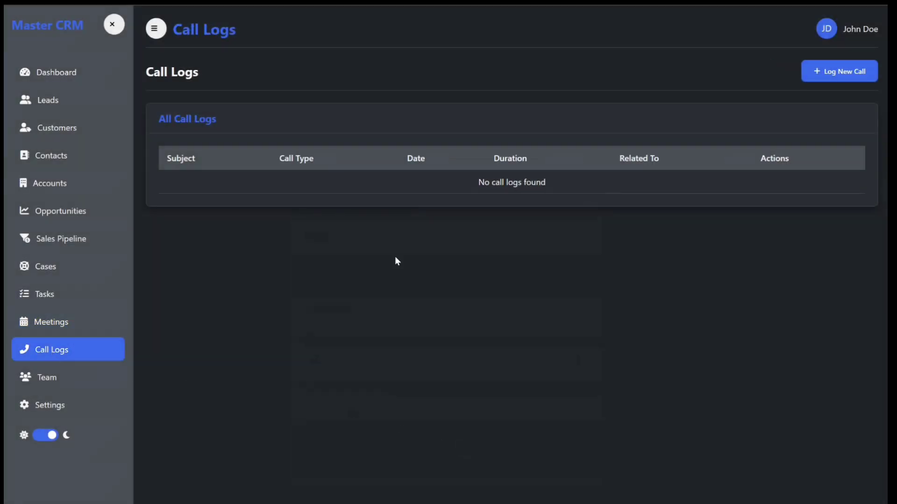
pyautogui.click(820, 73)
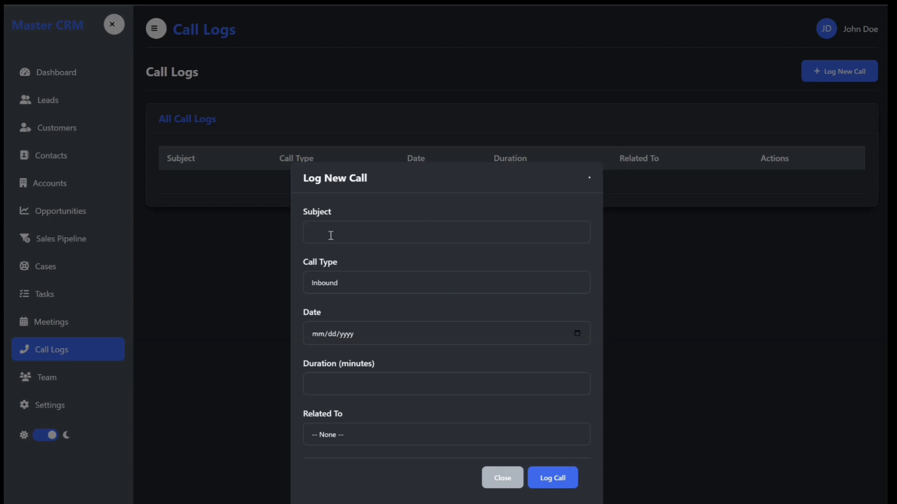
pyautogui.click(362, 281)
pyautogui.click(394, 279)
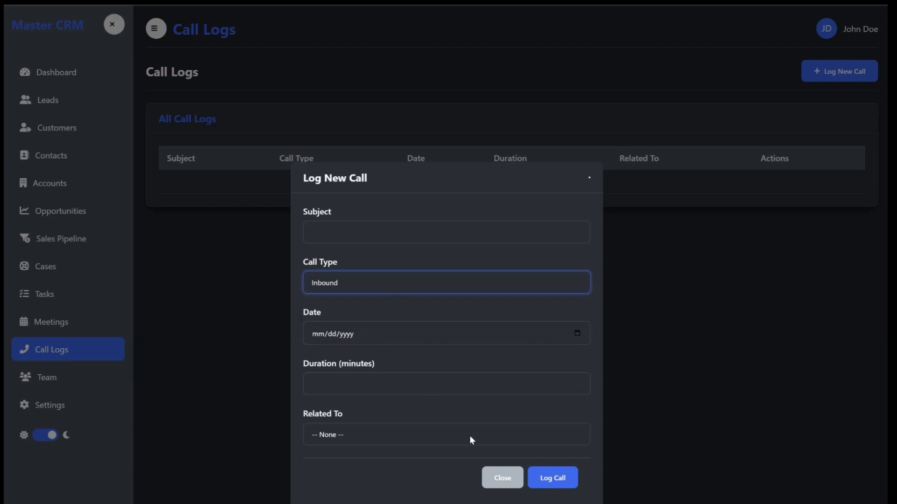
# Relate the call to the first contact, discard it unsaved, and go to Team.
pyautogui.click(448, 436)
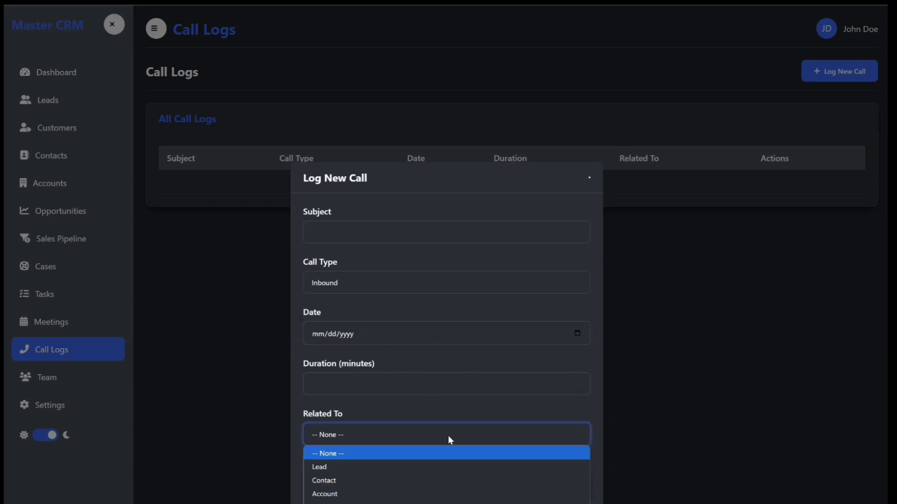
pyautogui.click(358, 479)
pyautogui.click(355, 456)
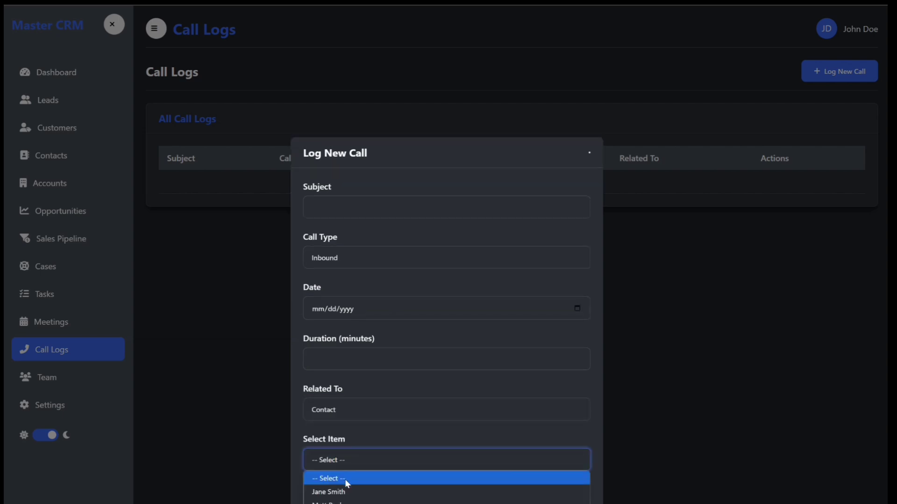
pyautogui.click(352, 492)
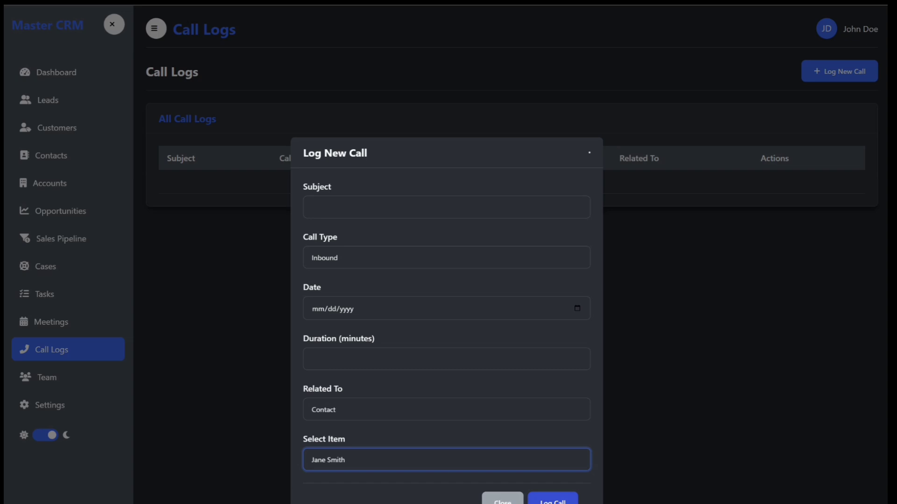
pyautogui.click(518, 503)
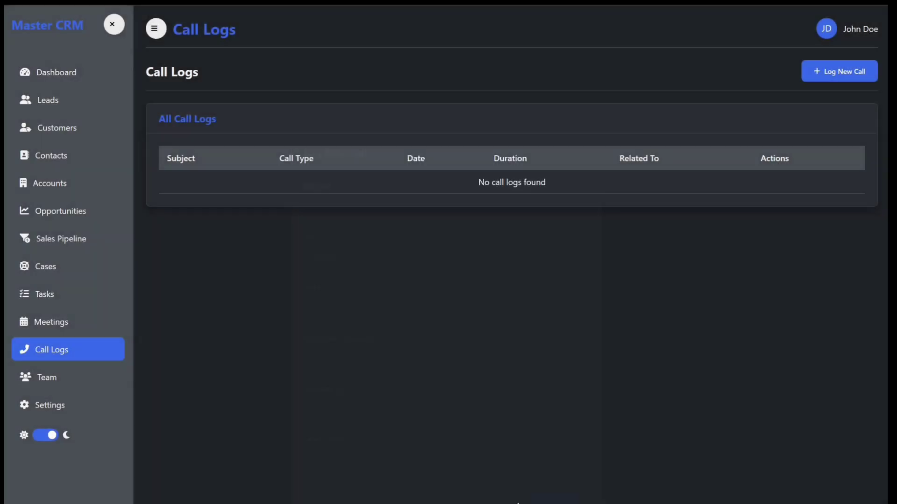
pyautogui.click(46, 378)
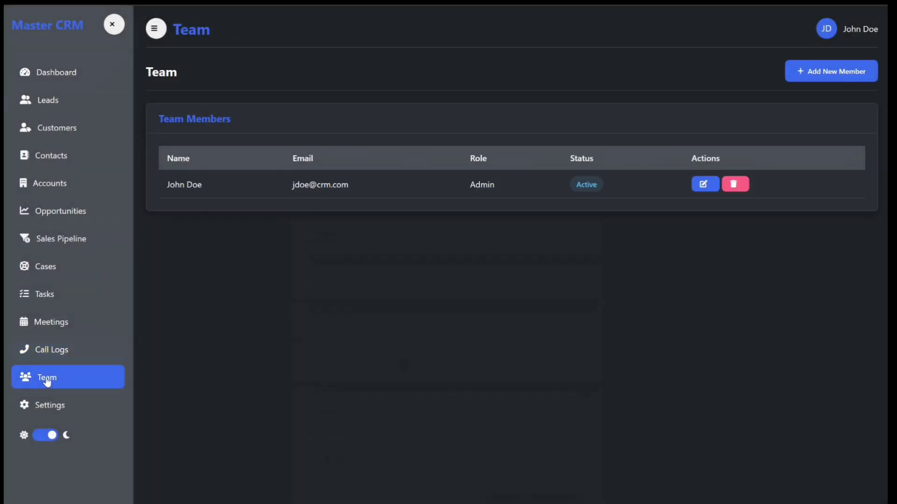
# Start a new team member and enter their first name, last name, e-mail address and phone number.
pyautogui.click(816, 74)
pyautogui.click(387, 204)
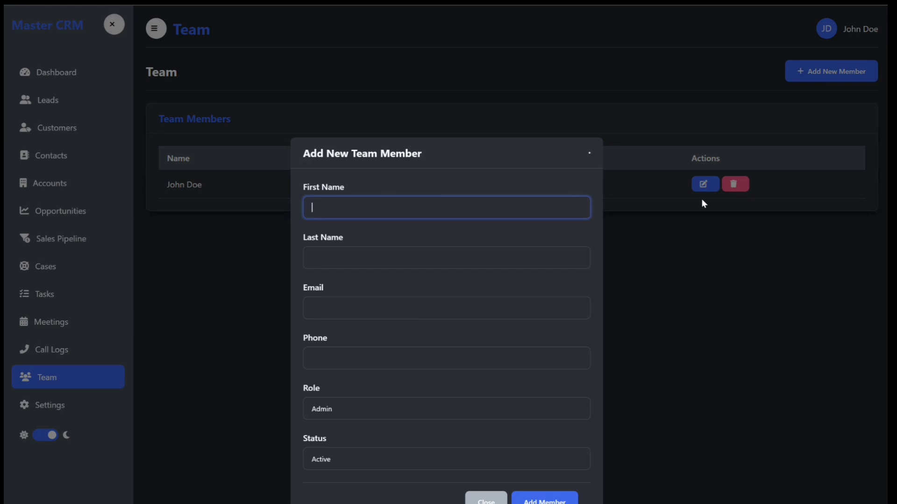
pyautogui.write('Andrew')
pyautogui.click(321, 252)
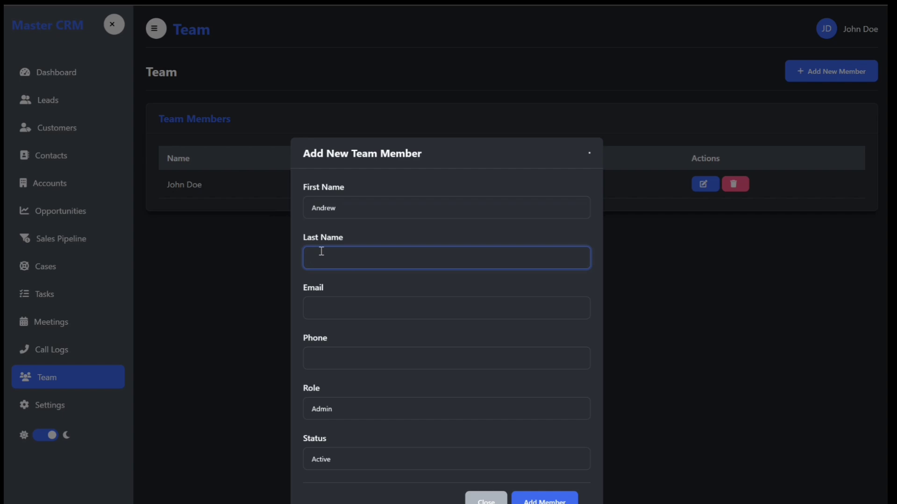
pyautogui.write('J')
pyautogui.click(357, 308)
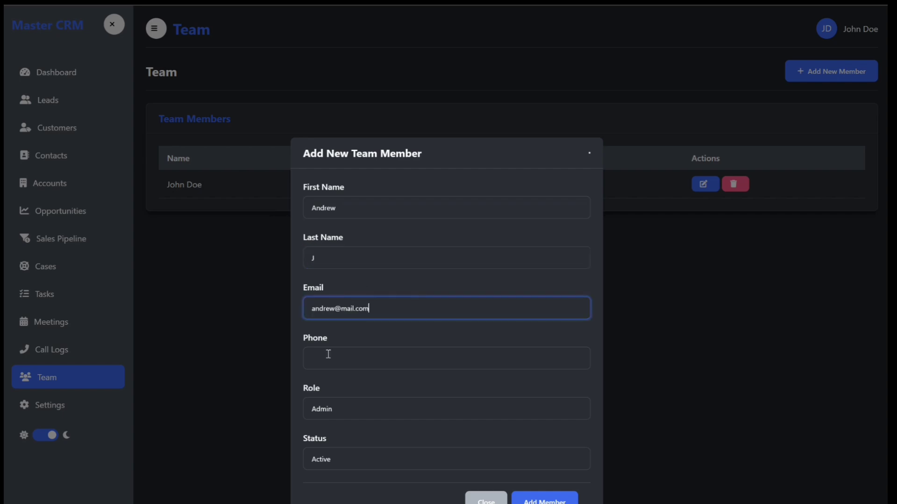
pyautogui.click(365, 350)
pyautogui.write('1223456789')
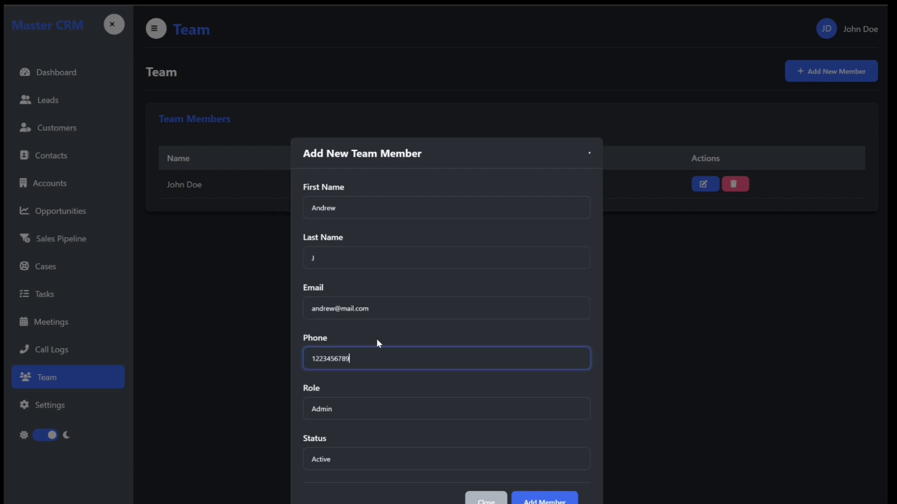
# Give the new member the Sales role and add them to the team.
pyautogui.click(369, 409)
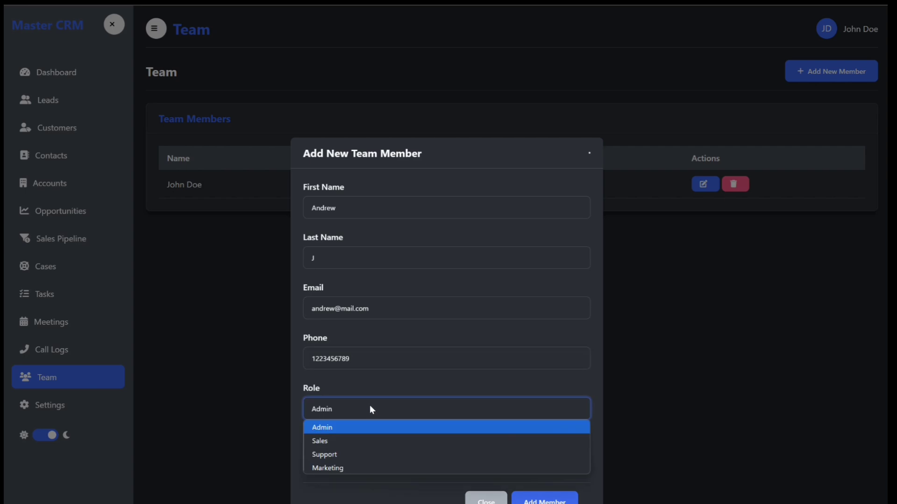
pyautogui.click(358, 445)
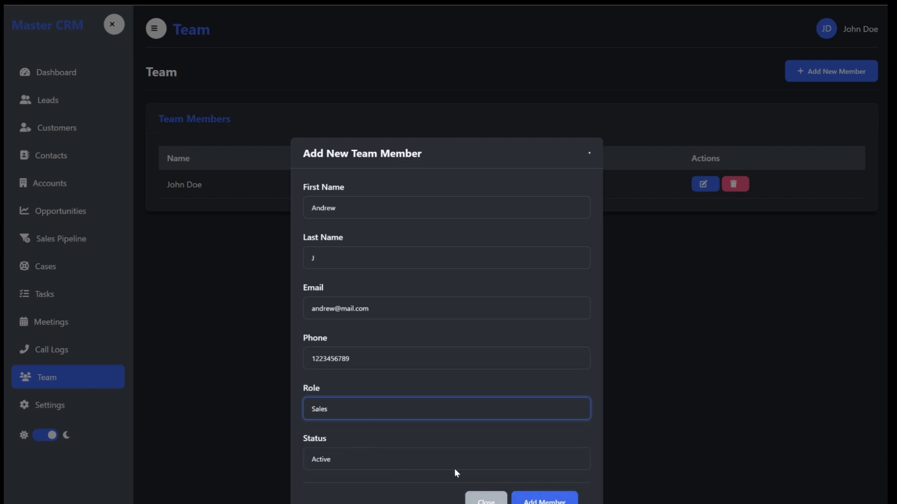
pyautogui.click(544, 500)
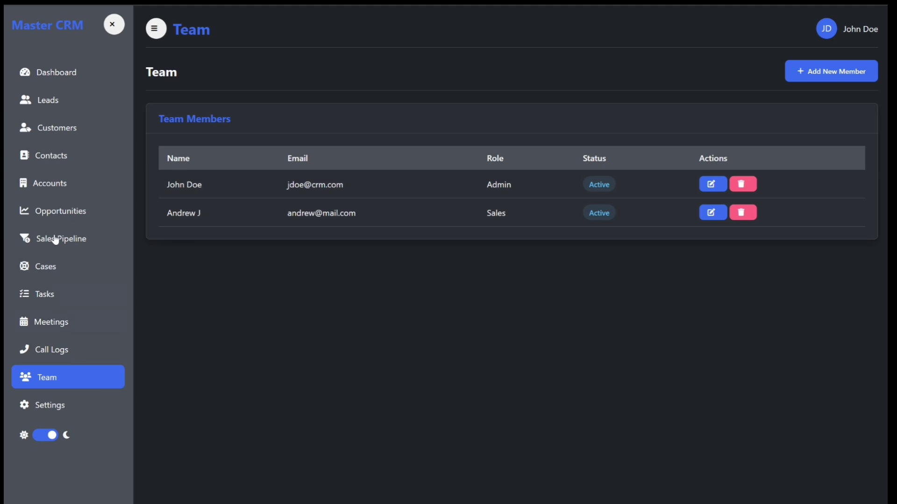
# Assign the Damaged Candles case to the new Sales member, save it, and go to Settings.
pyautogui.click(45, 265)
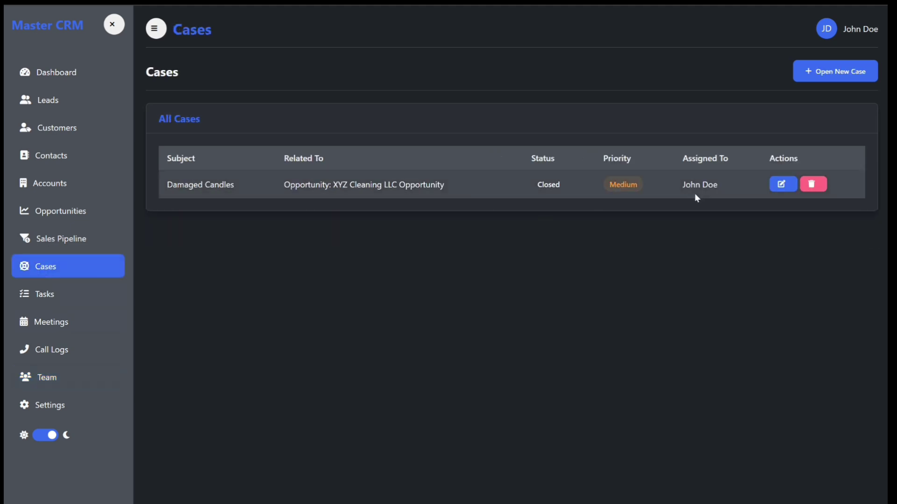
pyautogui.click(782, 185)
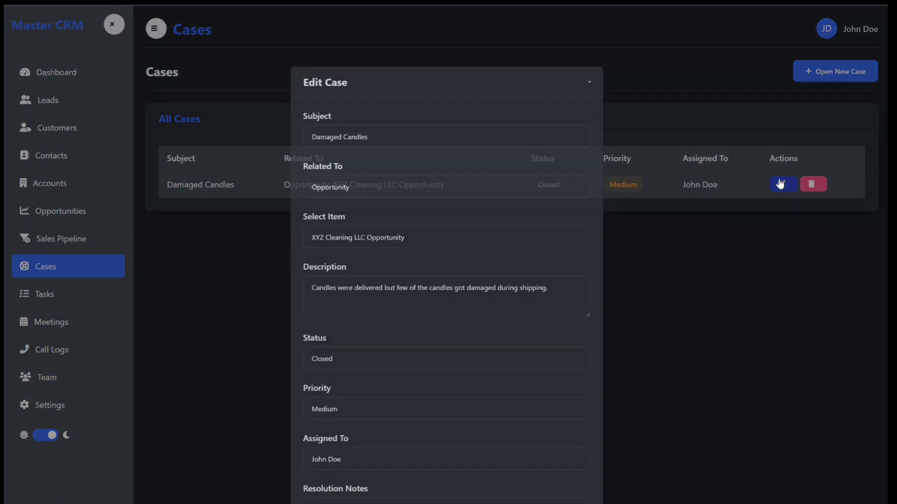
pyautogui.click(338, 452)
pyautogui.click(314, 489)
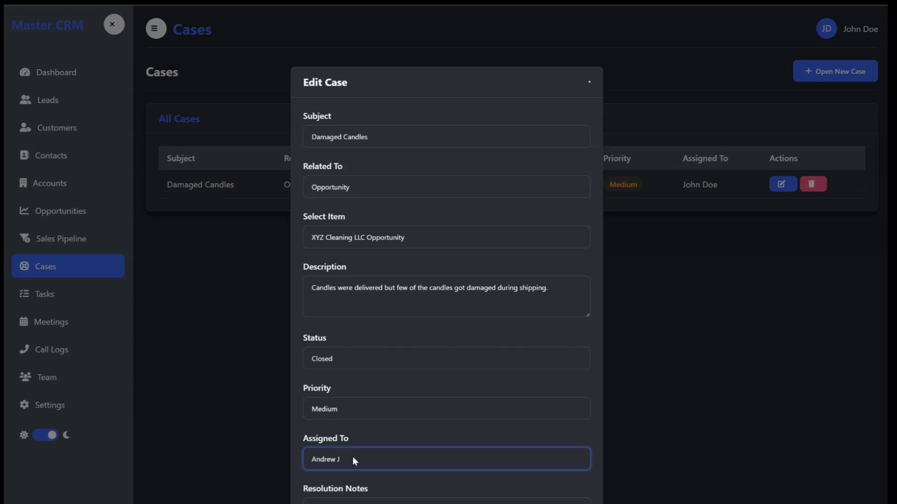
pyautogui.click(352, 460)
pyautogui.click(345, 476)
pyautogui.click(350, 464)
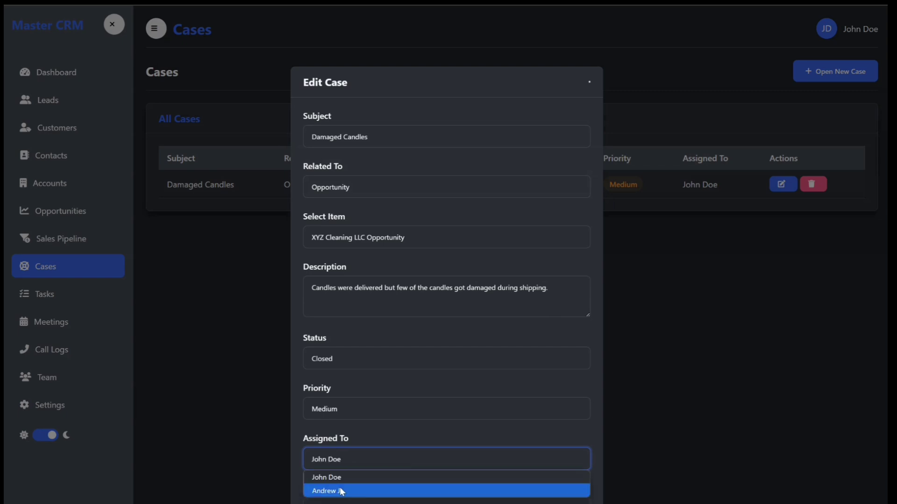
pyautogui.click(342, 492)
pyautogui.click(198, 257)
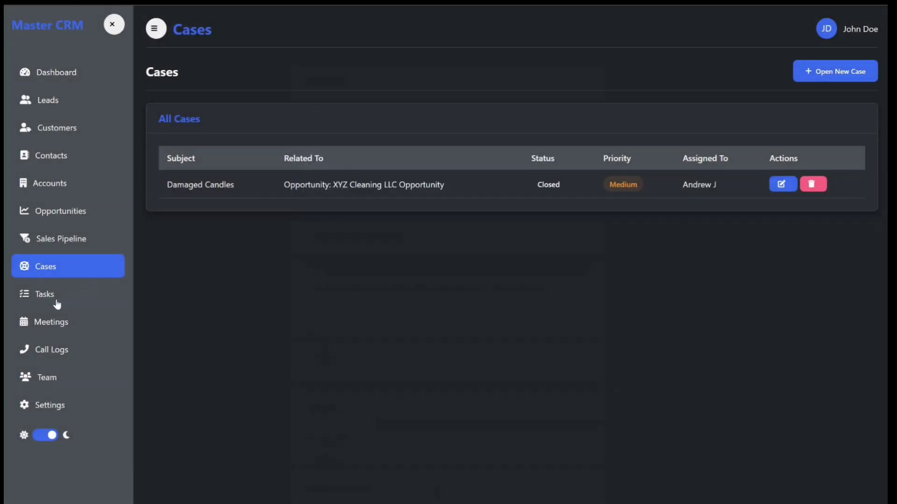
pyautogui.click(50, 406)
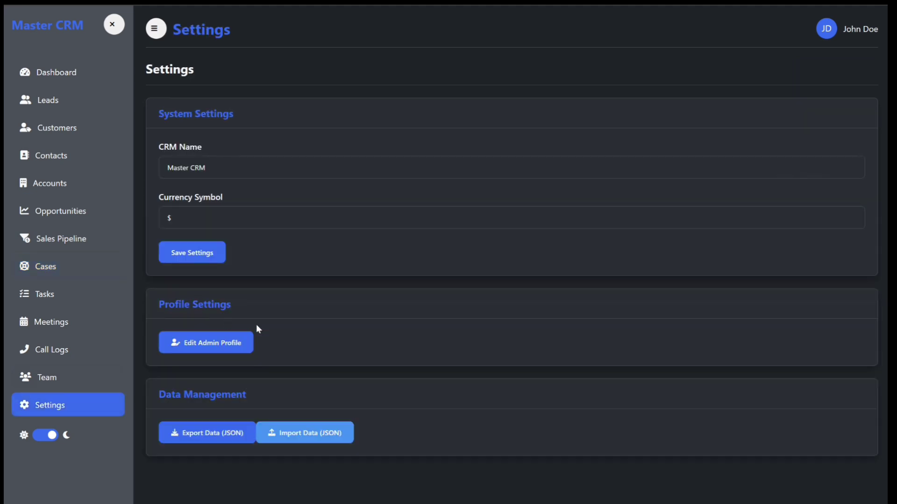
# Return to the Dashboard showing 3 leads, 2 customers, 1 pending task and $500.00 revenue.
pyautogui.click(56, 75)
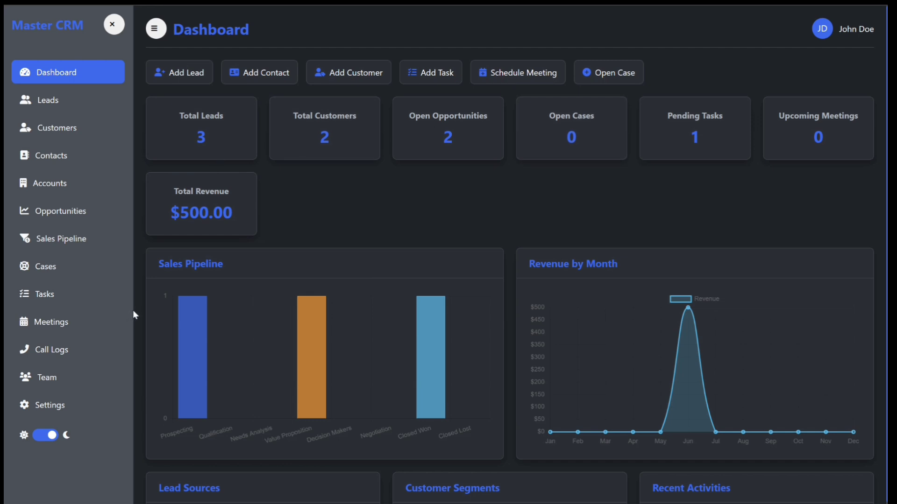
# Reload the CRM dashboard with F5, then bring up Chrome's three-dot menu.
pyautogui.moveTo(185, 313)
pyautogui.press('F5')
pyautogui.press('F5')
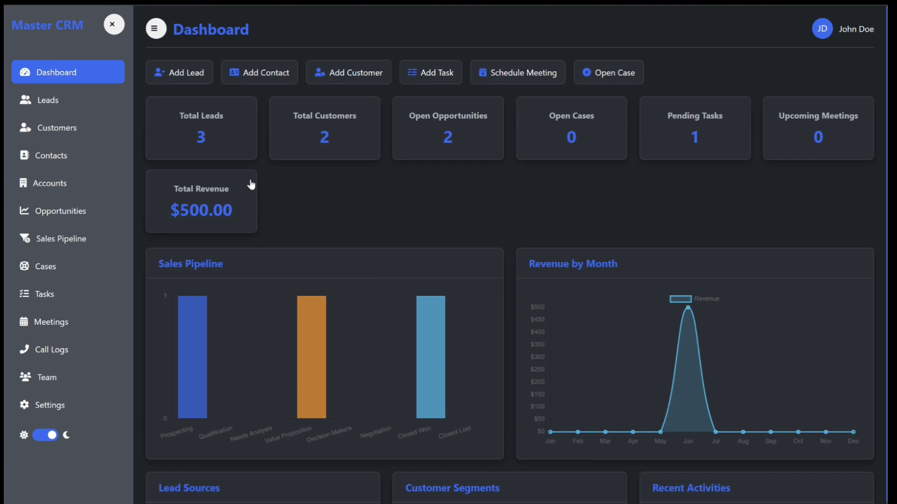
pyautogui.hotkey('alt', 'f')
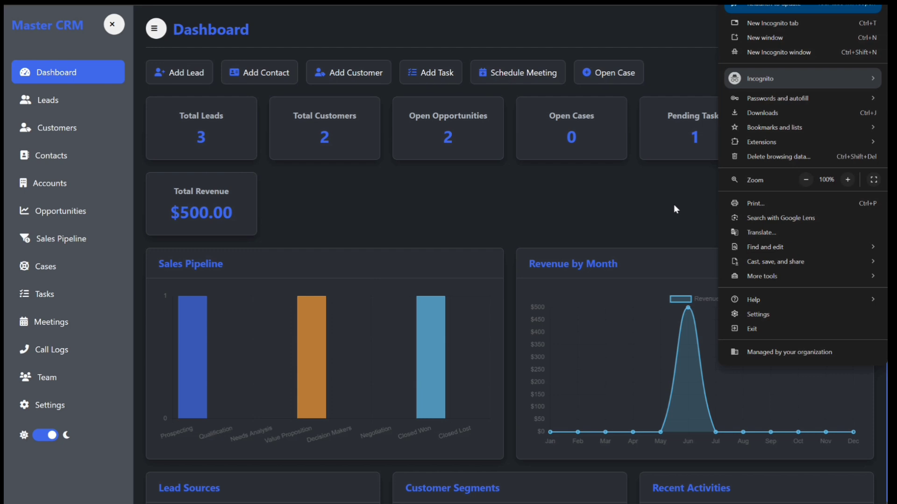
# Choose Delete browsing data in Chrome's menu, then cancel the Incognito prompt.
pyautogui.click(791, 160)
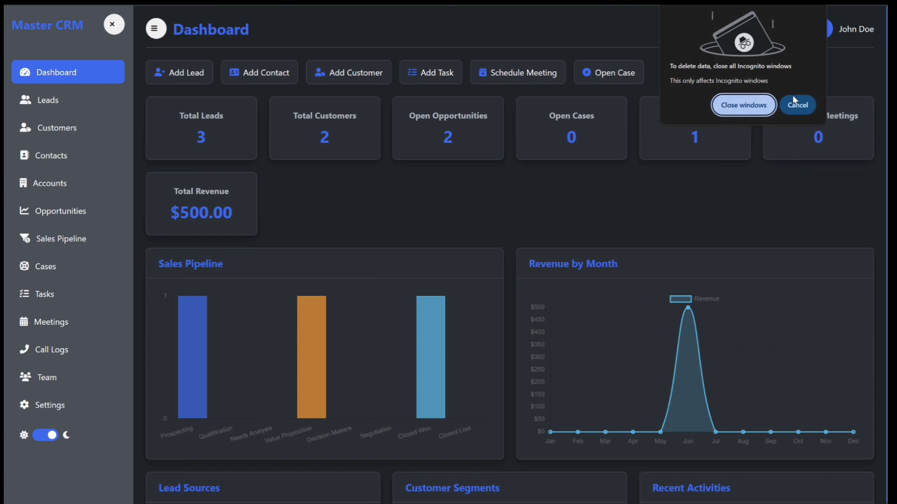
pyautogui.click(800, 105)
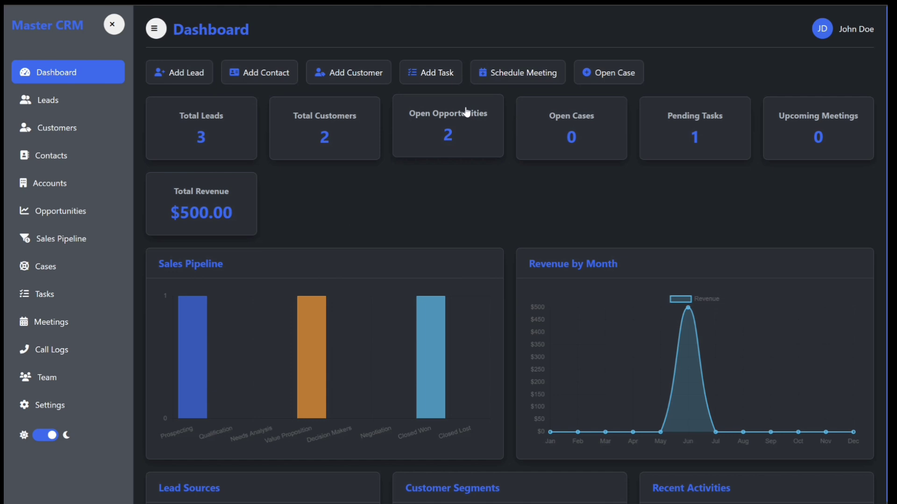
# Export all CRM data from Settings as Master_CRM_export_2025-06-27.json and open Chrome's menu.
pyautogui.click(59, 409)
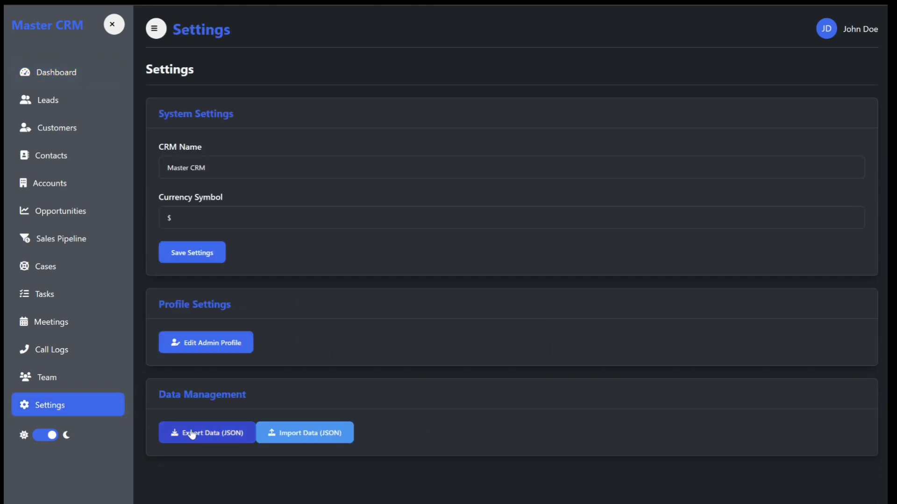
pyautogui.click(221, 436)
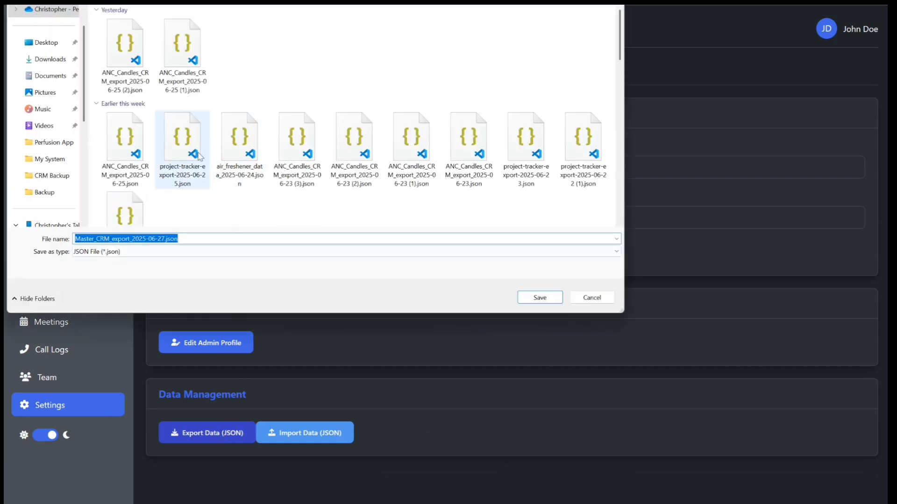
pyautogui.click(540, 298)
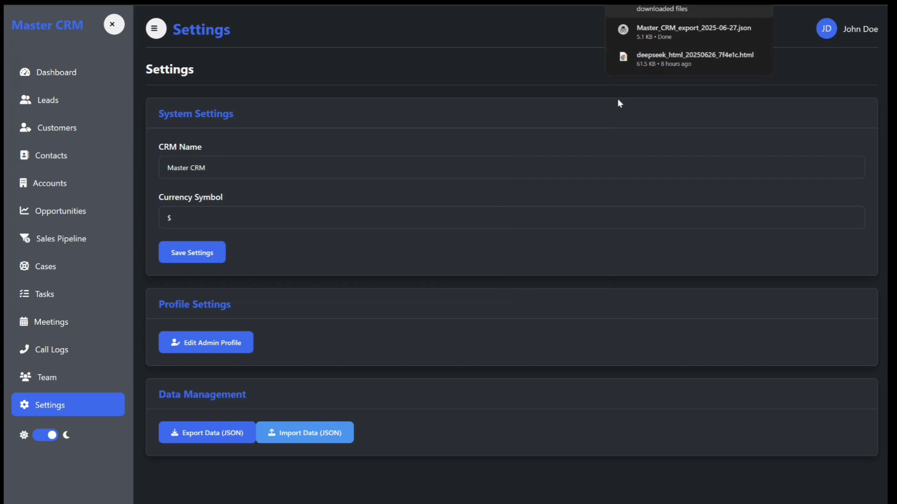
pyautogui.click(877, 2)
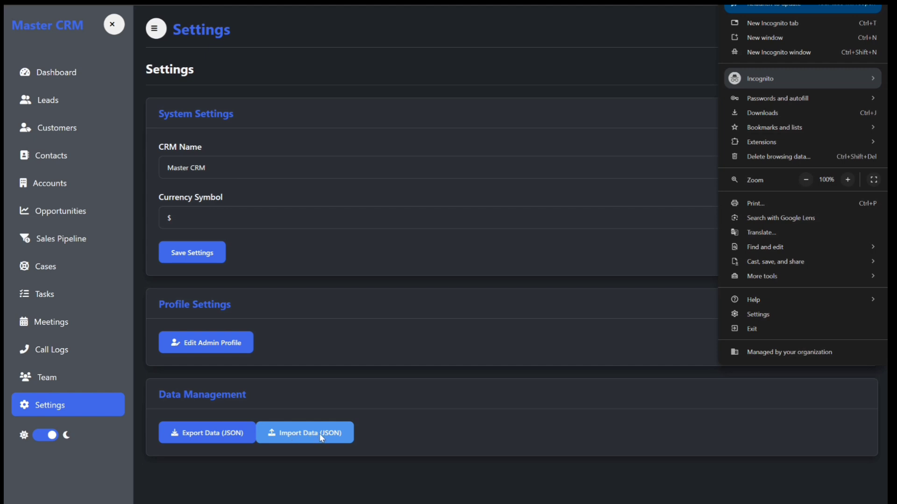
# Check the Downloads folder in the JSON import picker, then cancel without importing.
pyautogui.click(644, 406)
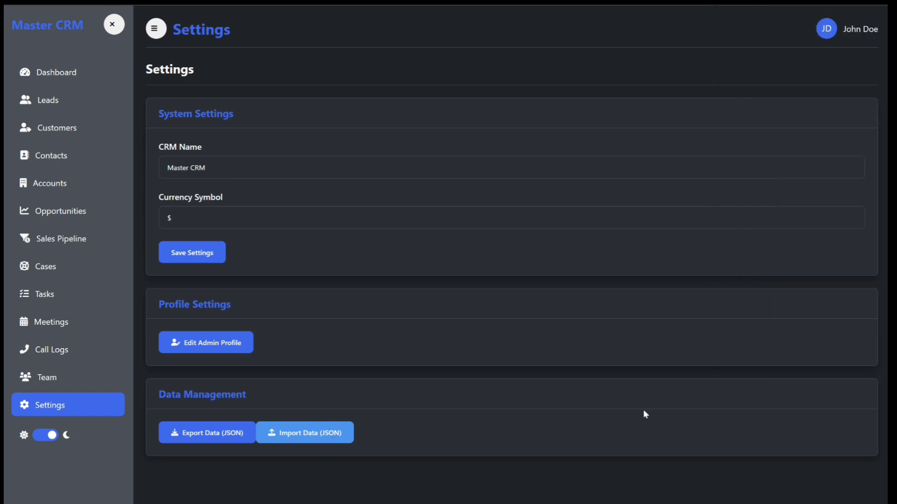
pyautogui.click(310, 439)
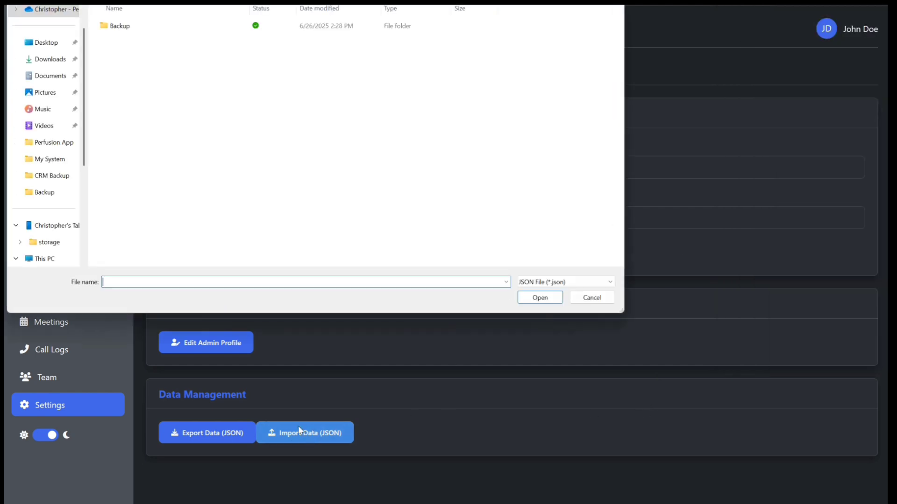
pyautogui.click(49, 64)
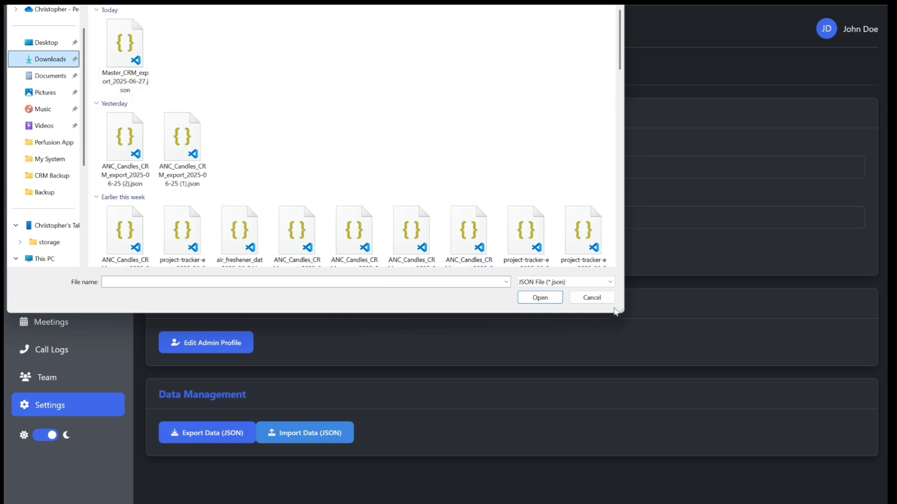
pyautogui.click(592, 298)
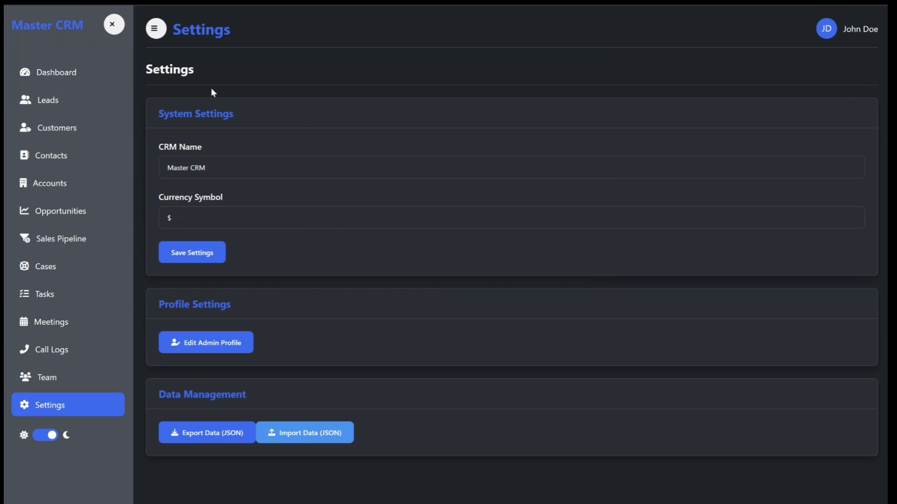
pyautogui.click(44, 76)
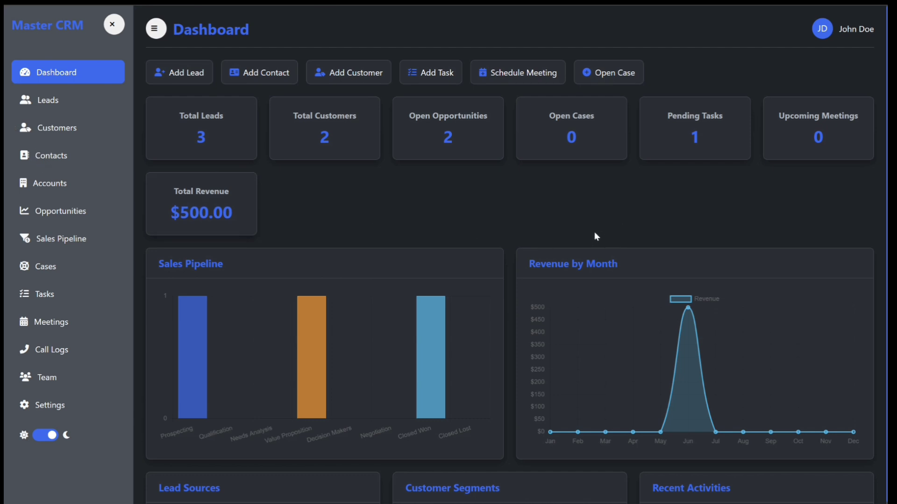
pyautogui.click(62, 406)
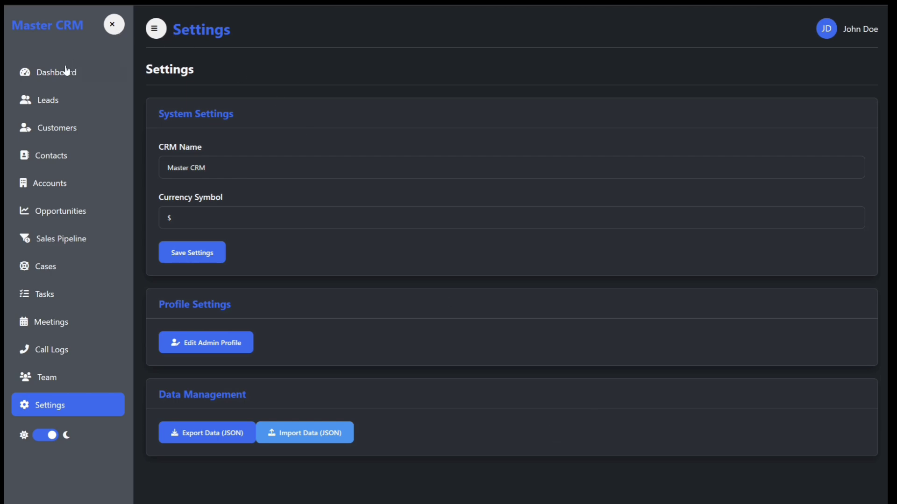
# Go to the Dashboard and scroll through its totals, charts and recent activities.
pyautogui.click(55, 79)
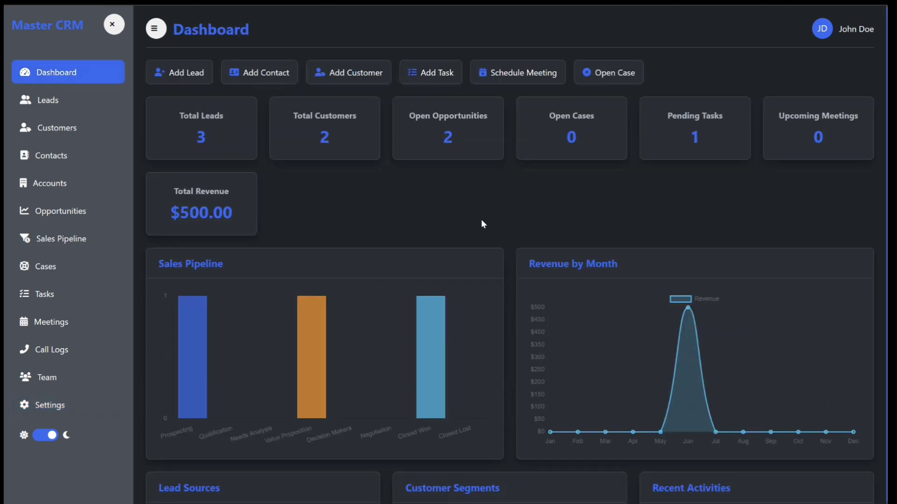
pyautogui.scroll(-4, 529, 243)
pyautogui.scroll(4, 530, 244)
pyautogui.scroll(-4, 530, 244)
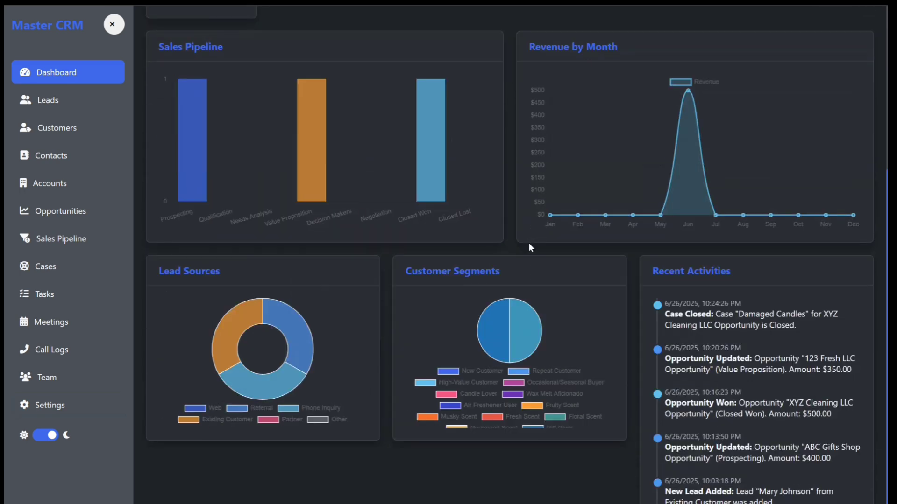
pyautogui.scroll(4, 531, 242)
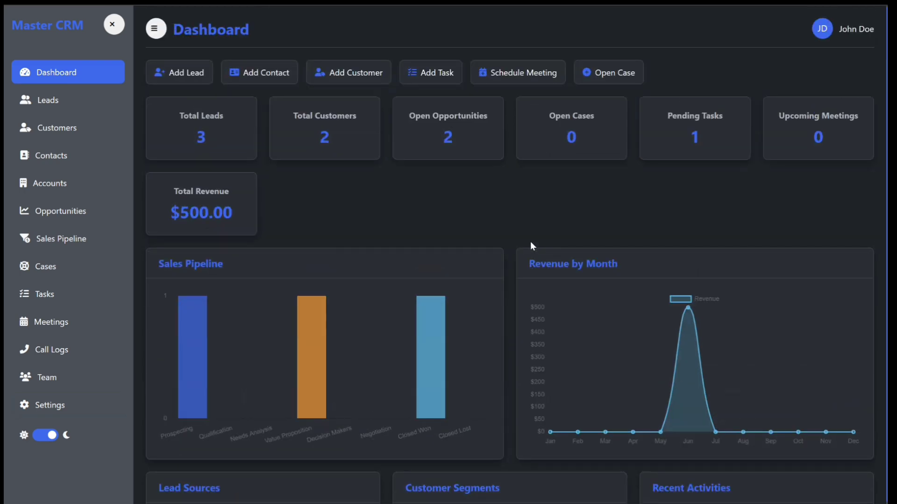